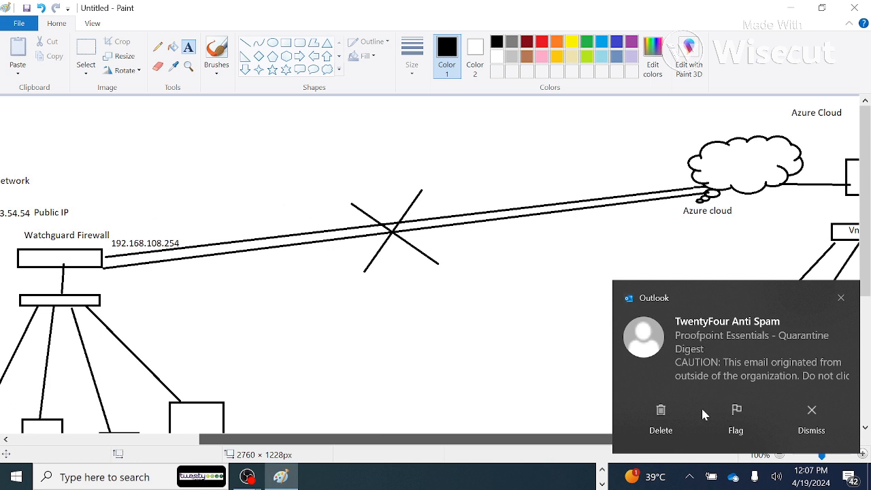
# Step: Dismiss the mail notification and add an IP address label beneath the first machine box in the Azure network diagram
pyautogui.scroll(-3, 512, 136)
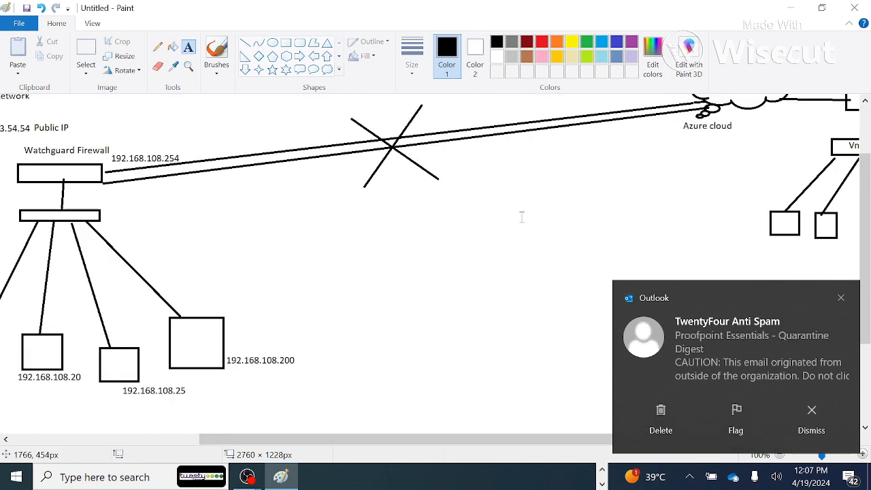
pyautogui.keyDown('ctrl'); pyautogui.scroll(-1, 522, 217); pyautogui.keyUp('ctrl')
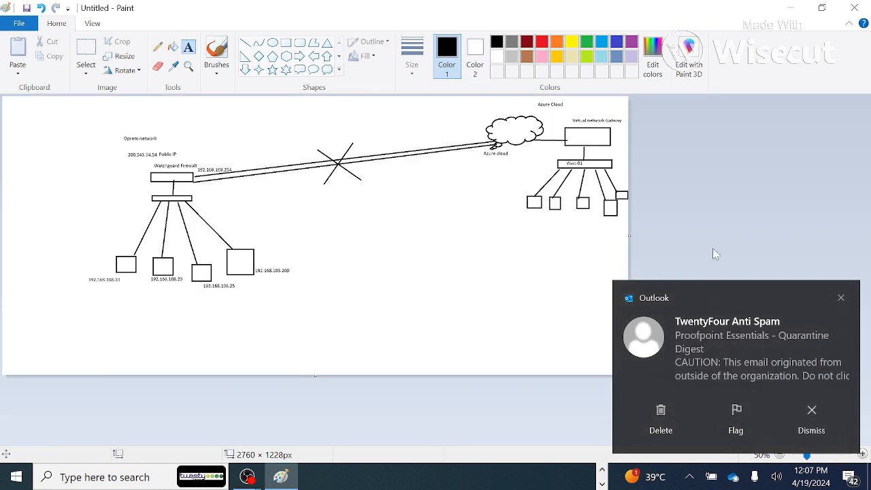
pyautogui.click(842, 298)
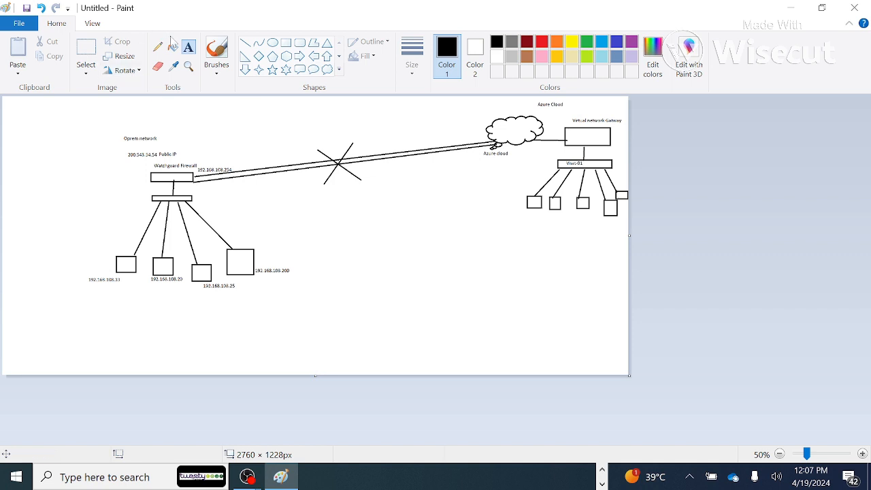
pyautogui.moveTo(520, 219); pyautogui.dragTo(621, 204)
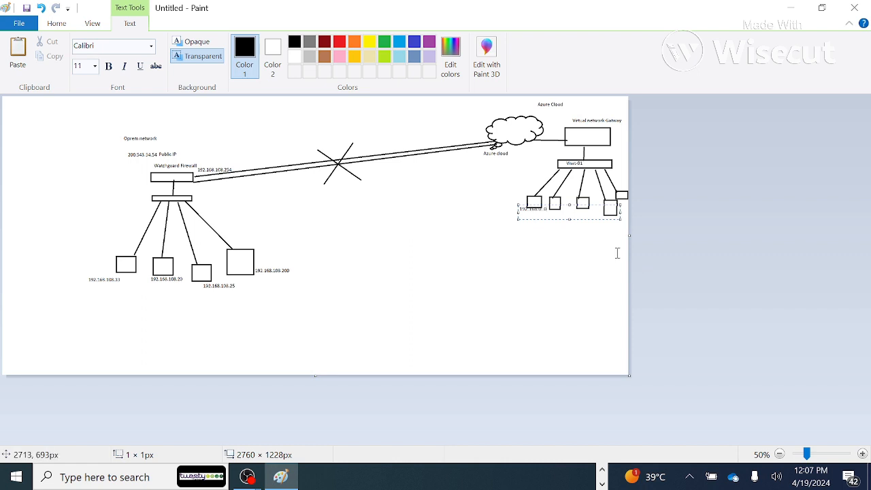
pyautogui.click(503, 211)
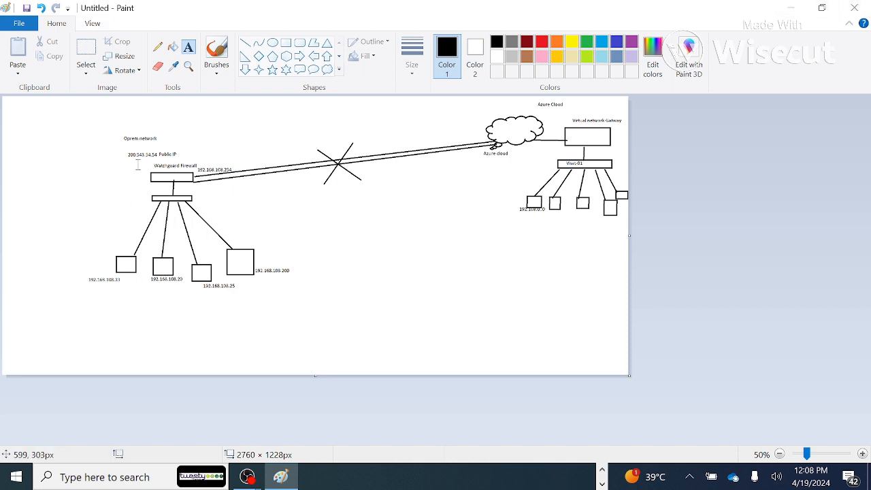
# Step: Switch to the Azure portal and view the subnets of the SRV-Vnet virtual network
pyautogui.click(792, 8)
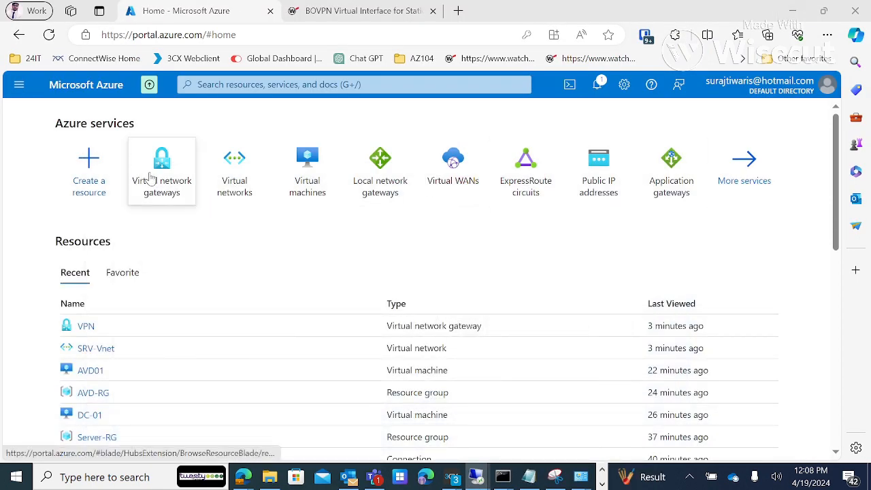
pyautogui.click(234, 179)
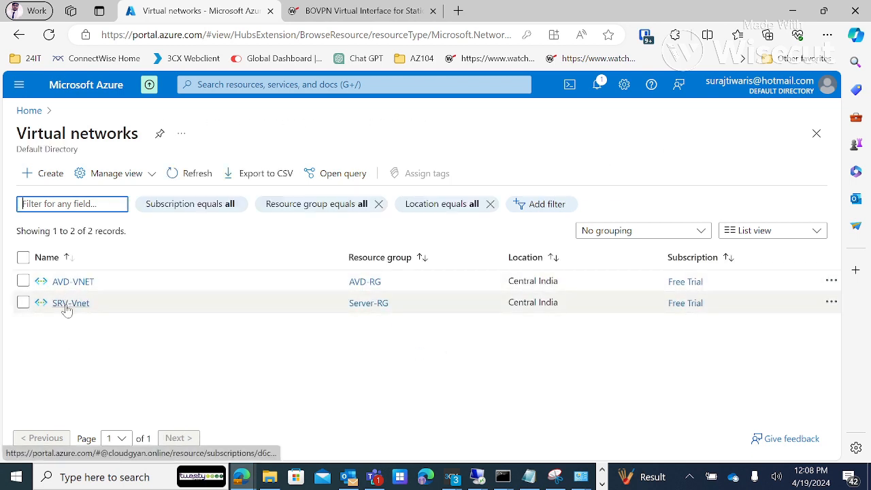
pyautogui.click(68, 303)
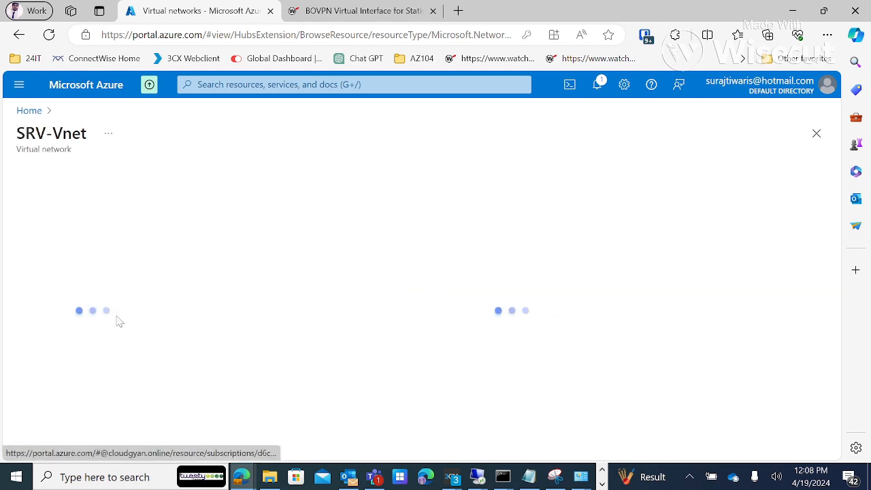
pyautogui.click(75, 378)
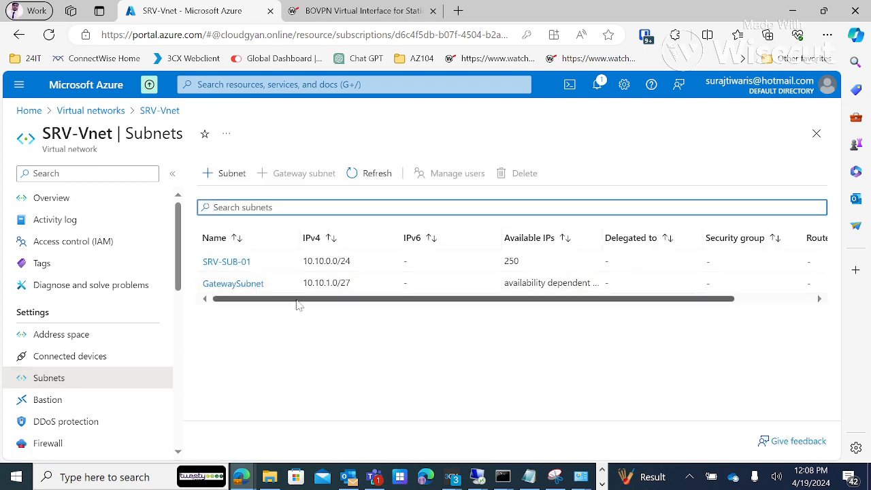
# Step: Open the VPN virtual network gateway and review its overview and available settings
pyautogui.click(356, 84)
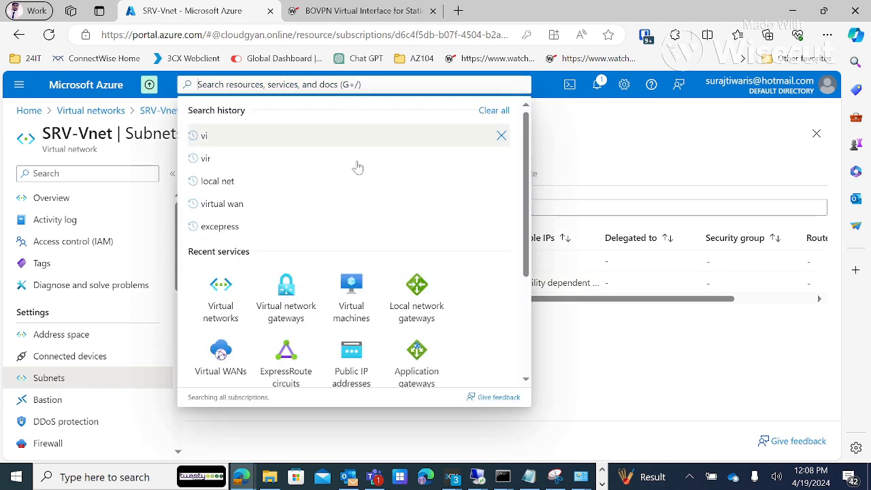
pyautogui.click(288, 306)
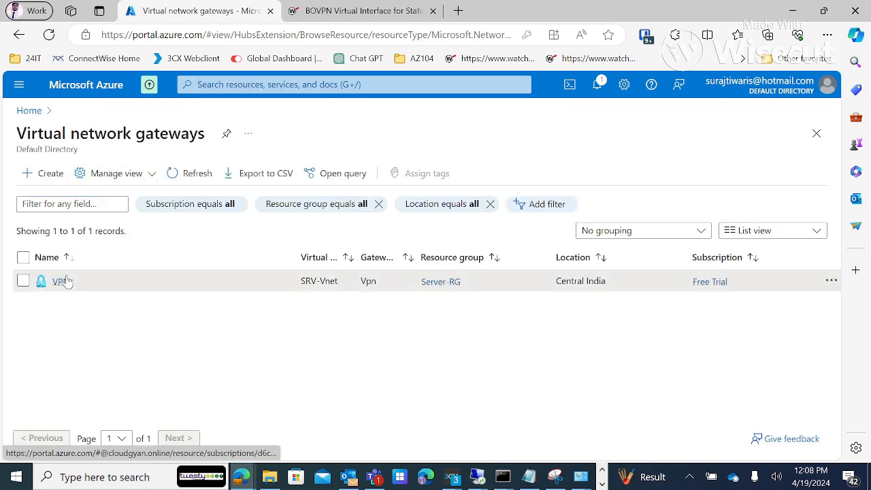
pyautogui.click(61, 281)
pyautogui.scroll(-3, 160, 226)
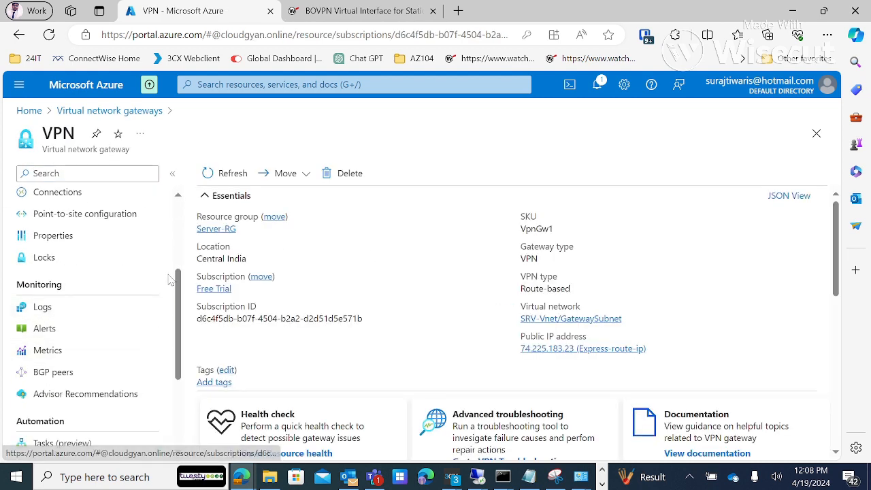
pyautogui.scroll(-1, 124, 302)
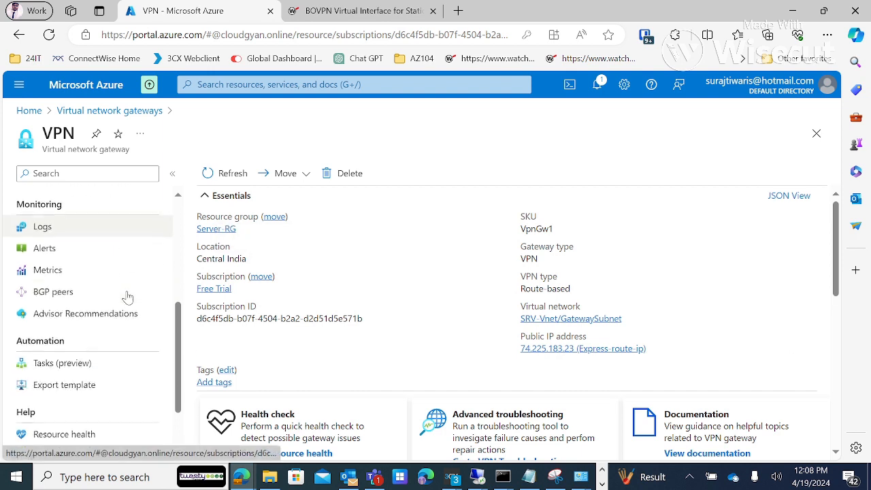
pyautogui.scroll(3, 123, 302)
pyautogui.scroll(-1, 128, 268)
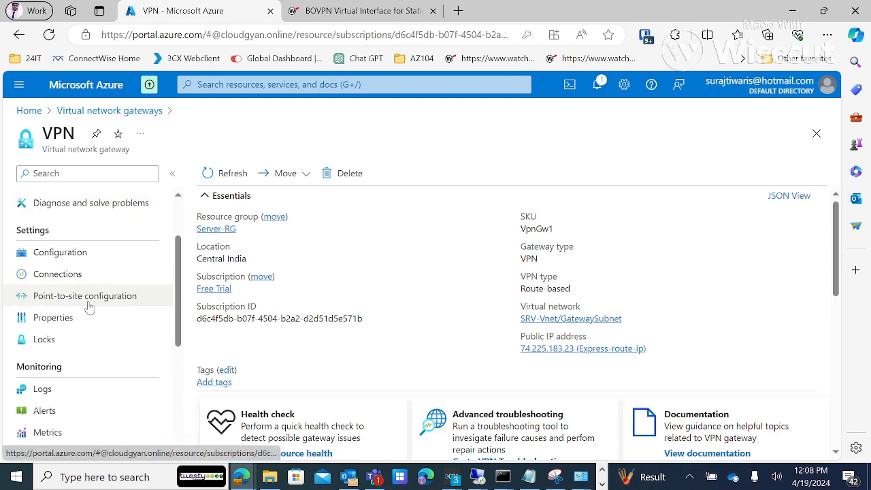
# Step: Start creating a virtual network gateway and set its SKU to VpnGw1
pyautogui.click(107, 111)
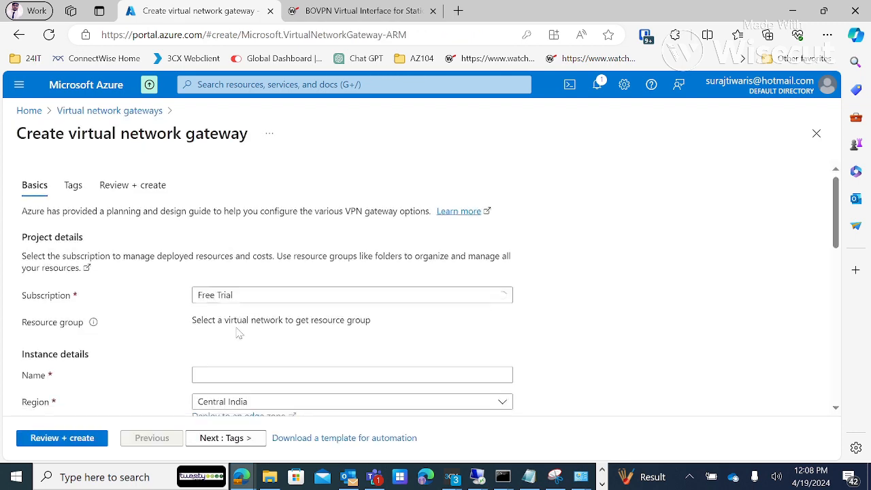
pyautogui.scroll(-3, 238, 330)
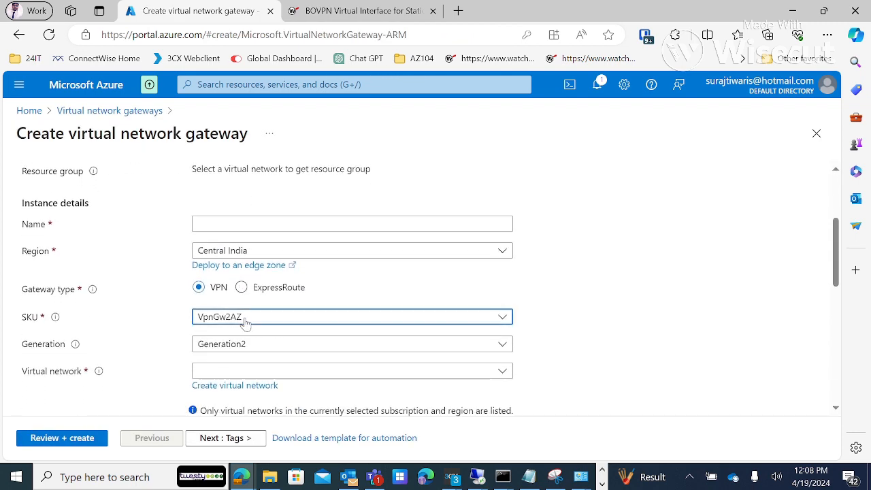
pyautogui.click(244, 321)
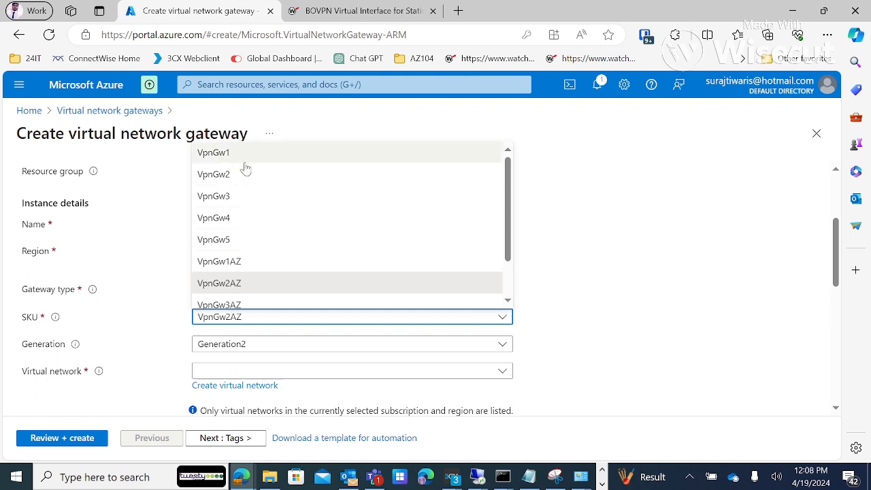
pyautogui.click(221, 155)
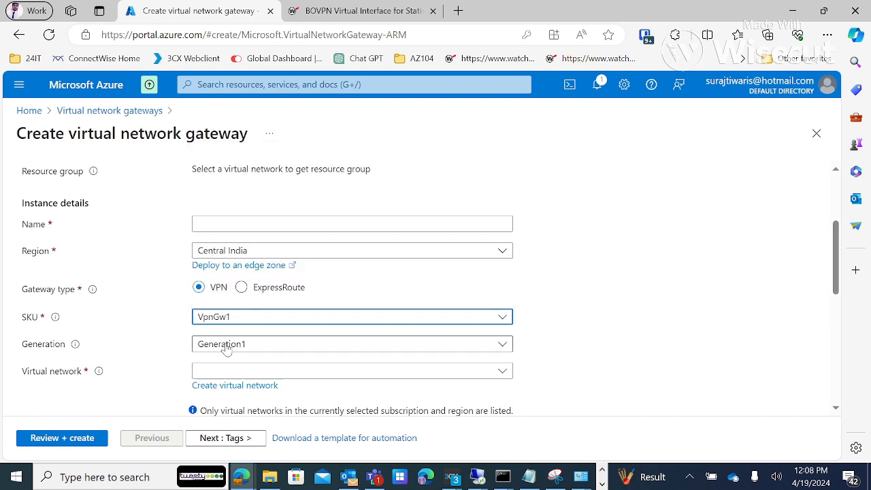
# Step: Disable active-active mode for the new gateway, review the form, and discard the unsaved edits
pyautogui.scroll(-4, 626, 268)
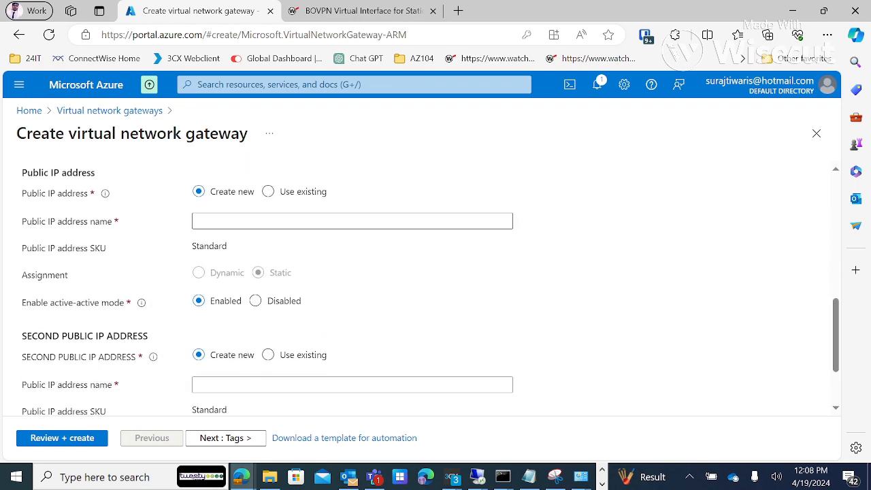
pyautogui.click(256, 300)
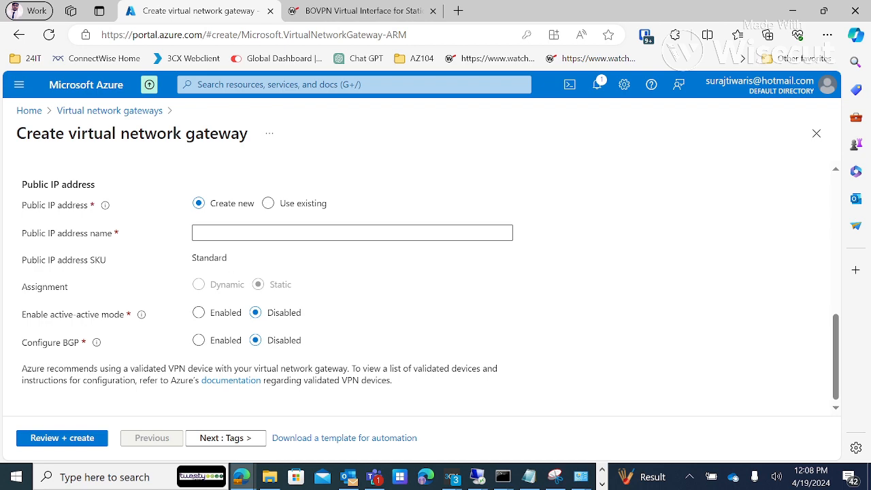
pyautogui.scroll(1, 315, 420)
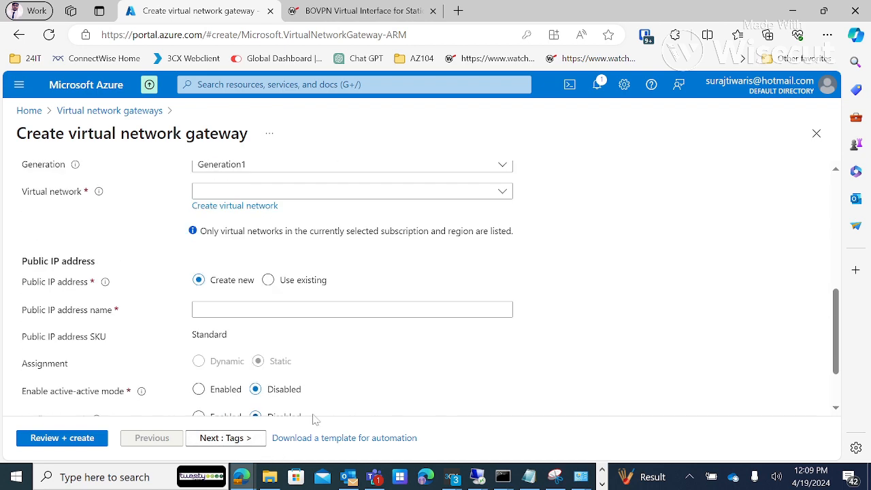
pyautogui.scroll(-1, 314, 420)
pyautogui.scroll(10, 285, 418)
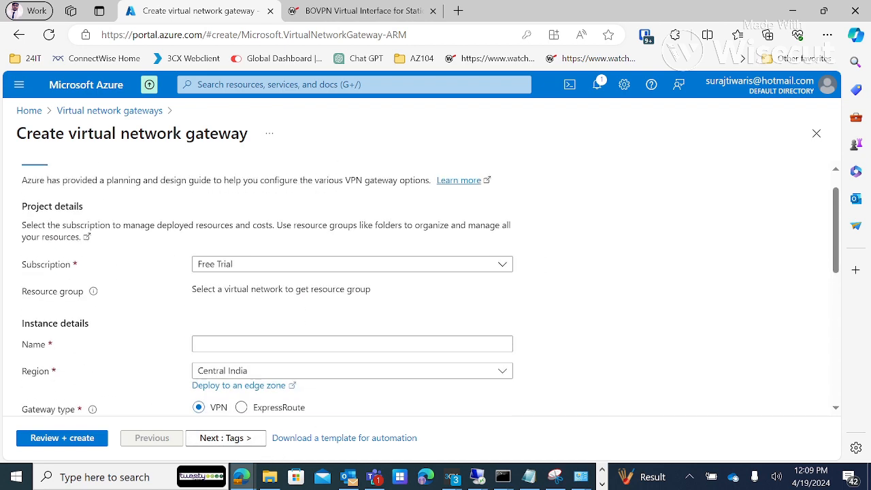
pyautogui.click(109, 111)
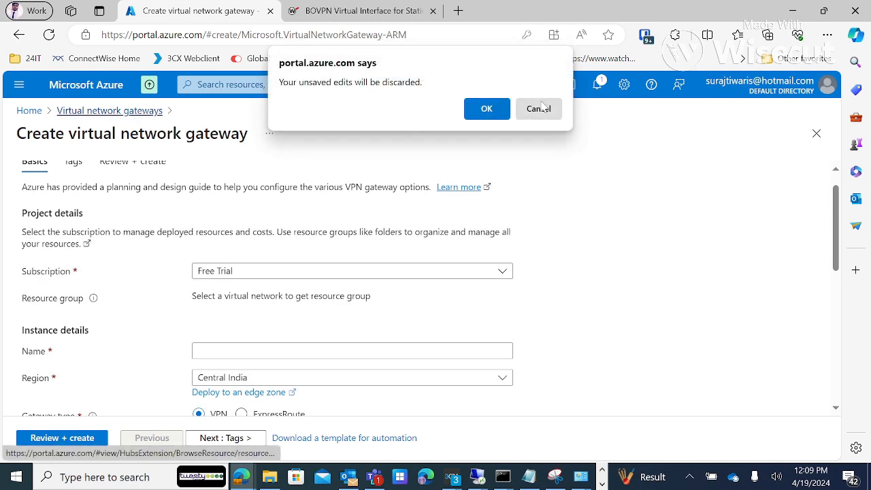
pyautogui.click(485, 108)
# Step: View the connections of the VPN gateway and return to the list of virtual network gateways
pyautogui.click(60, 282)
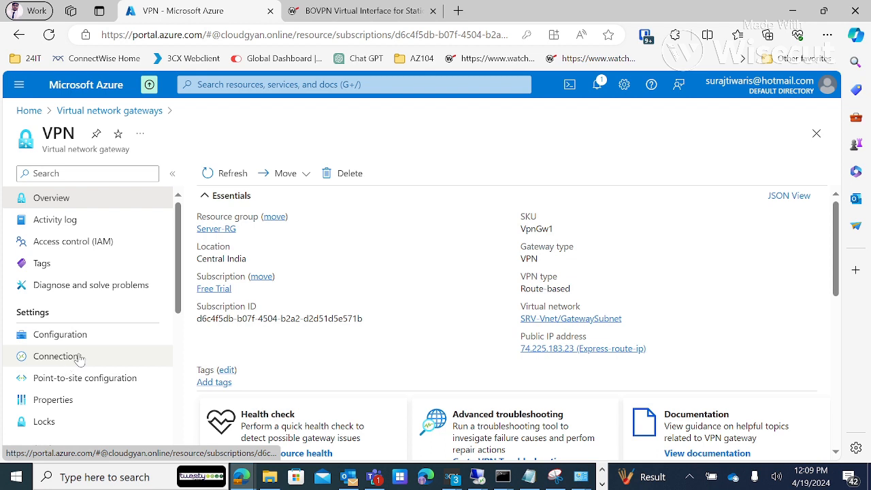
pyautogui.click(77, 357)
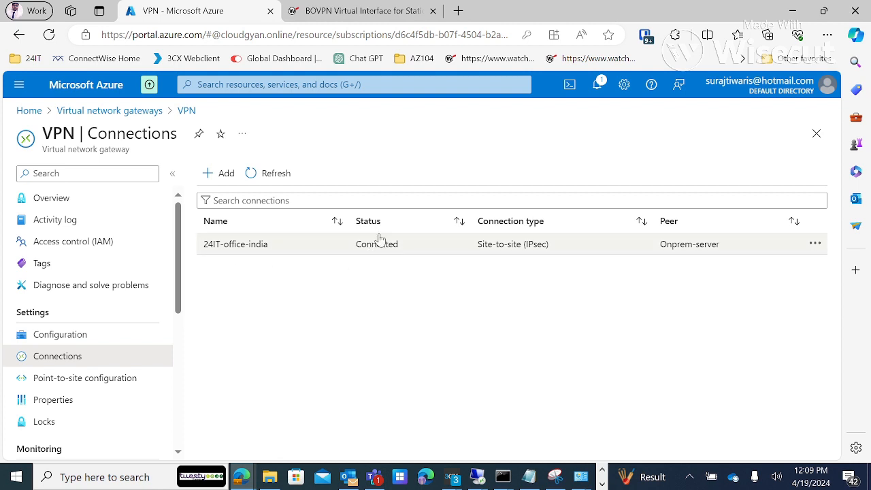
pyautogui.click(96, 111)
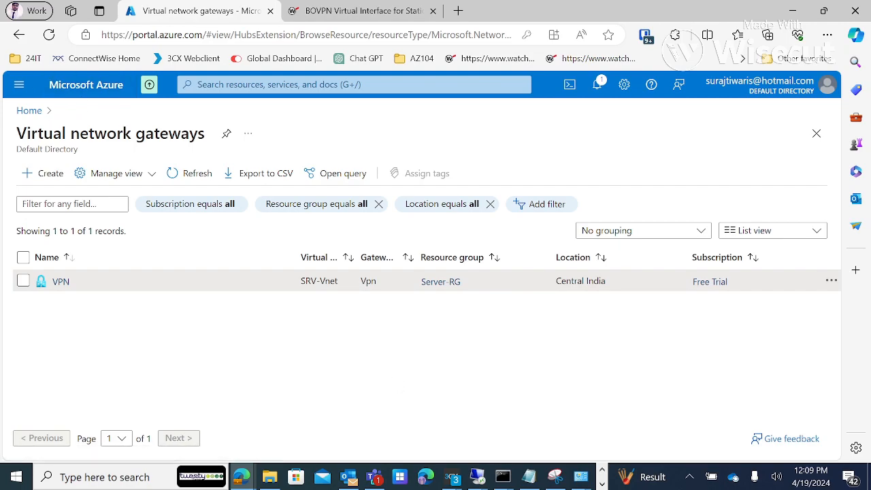
# Step: Switch to Fireware Policy Manager in the rds01 remote session and close the open BOVPN virtual interface dialogs
pyautogui.moveTo(870, 272); pyautogui.dragTo(343, 2)
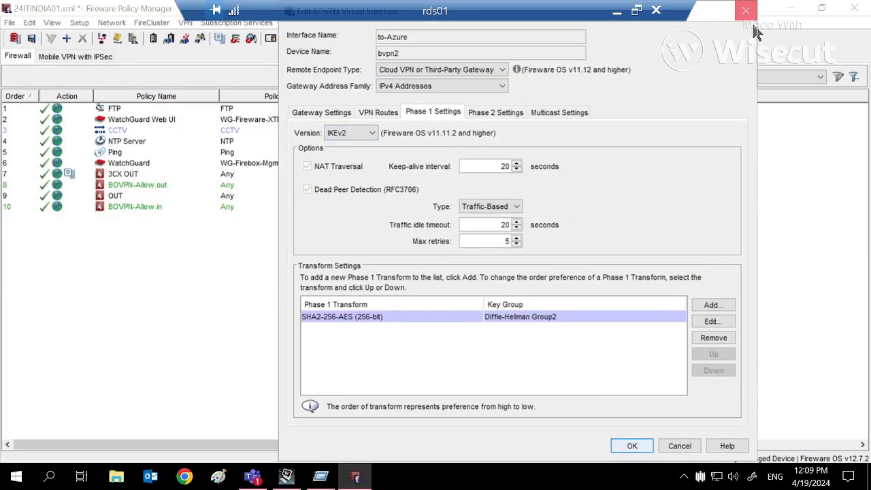
pyautogui.click(632, 446)
pyautogui.click(585, 162)
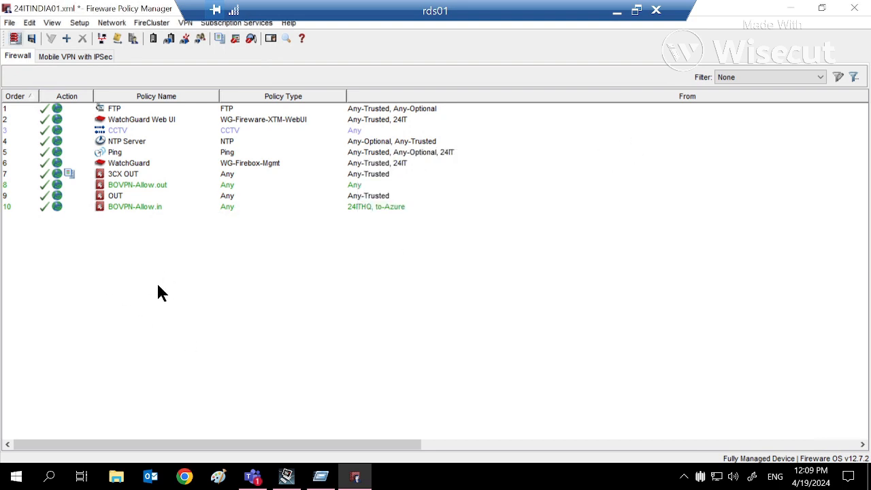
# Step: Open the list of BOVPN virtual interfaces and select the to-Azure interface
pyautogui.click(186, 26)
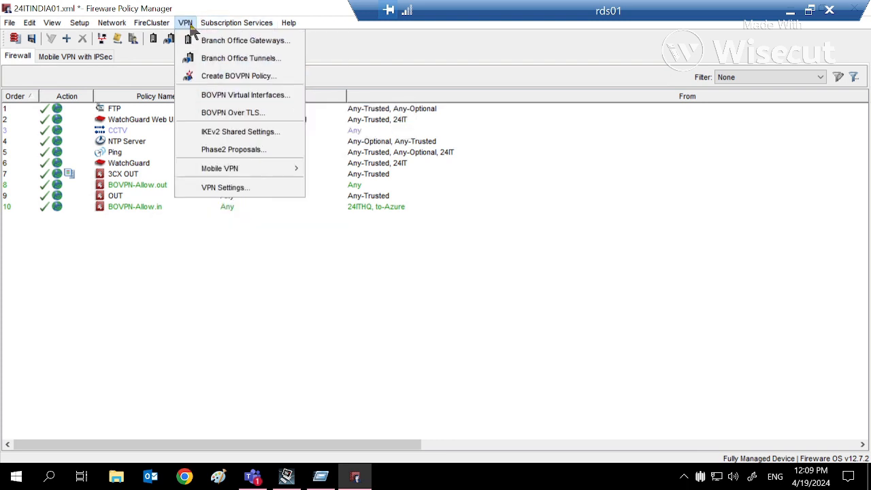
pyautogui.click(231, 99)
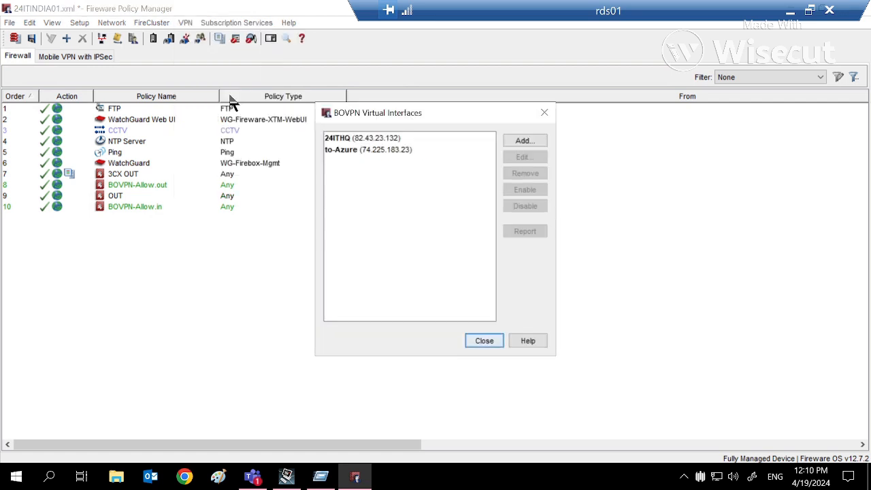
pyautogui.click(368, 151)
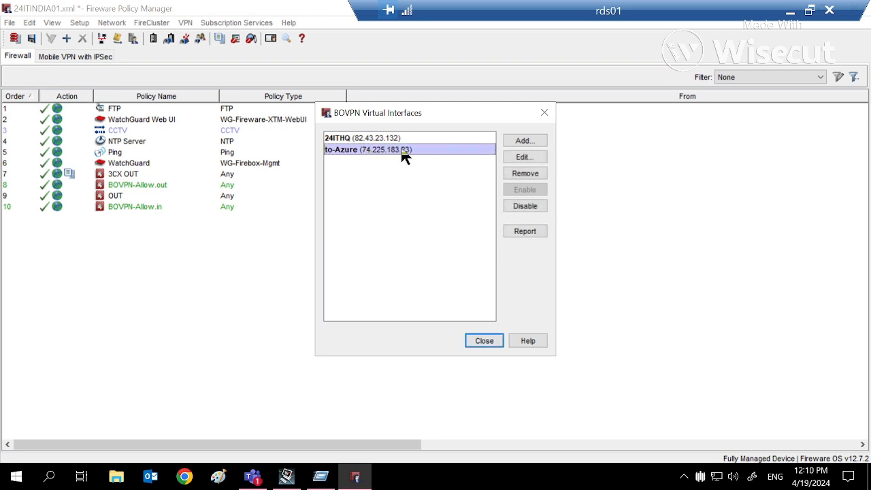
# Step: Review the blank gateway settings of a new BOVPN virtual interface, and close the form without adding it
pyautogui.click(531, 145)
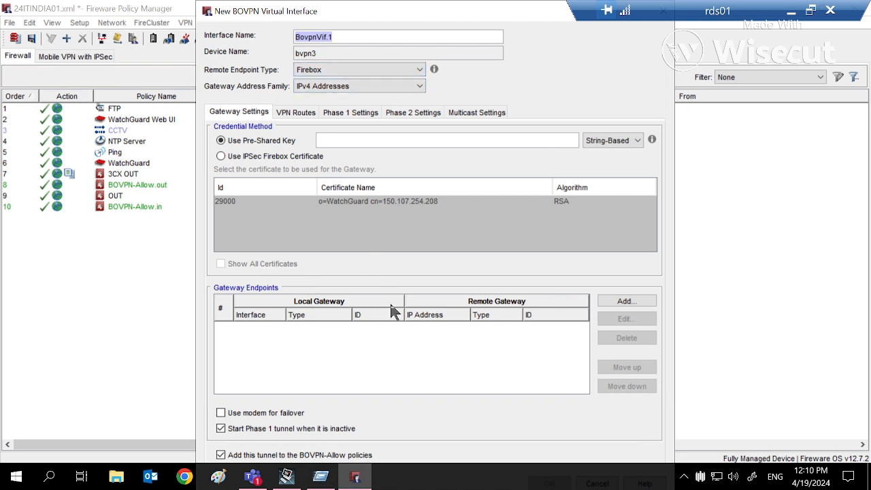
pyautogui.moveTo(379, 16); pyautogui.dragTo(341, 23)
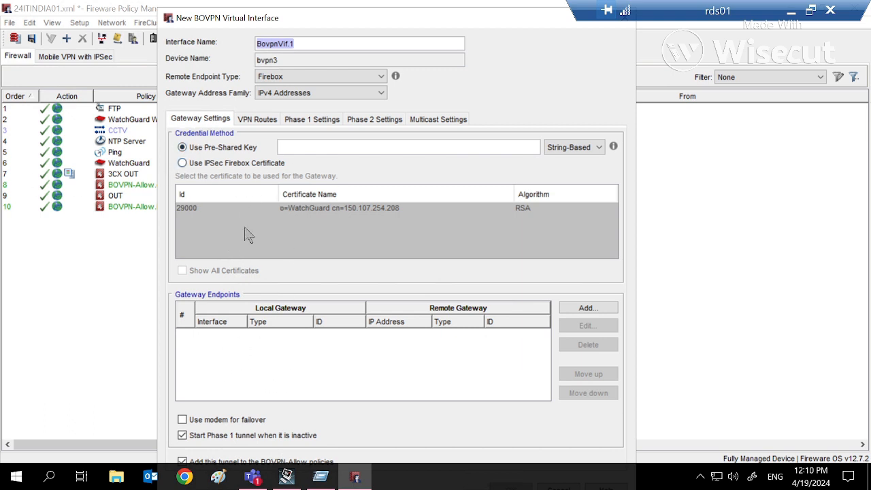
pyautogui.moveTo(695, 6); pyautogui.dragTo(438, 6)
pyautogui.click(625, 17)
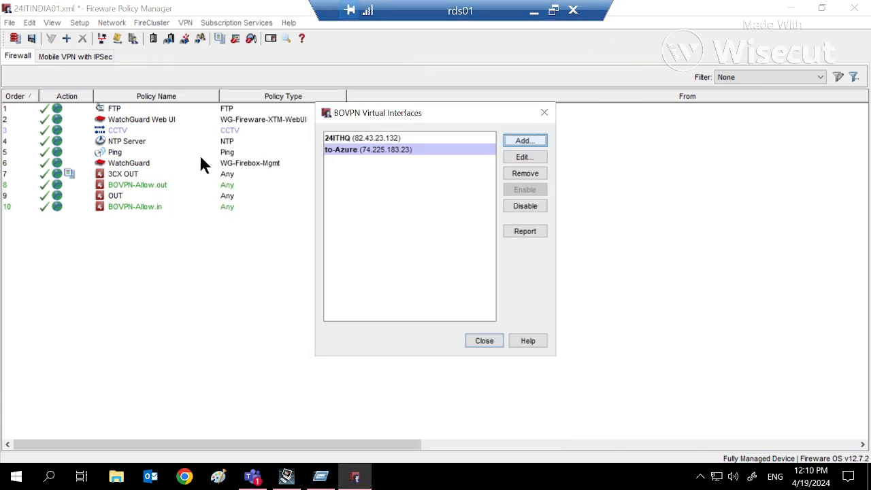
# Step: Open the to-Azure interface for editing and choose Cloud VPN or Third-Party Gateway as its remote endpoint type
pyautogui.click(521, 160)
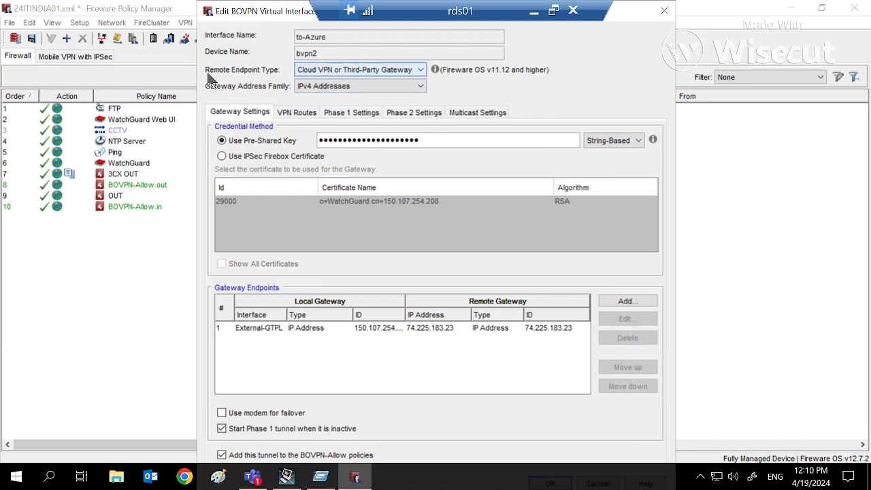
pyautogui.click(330, 73)
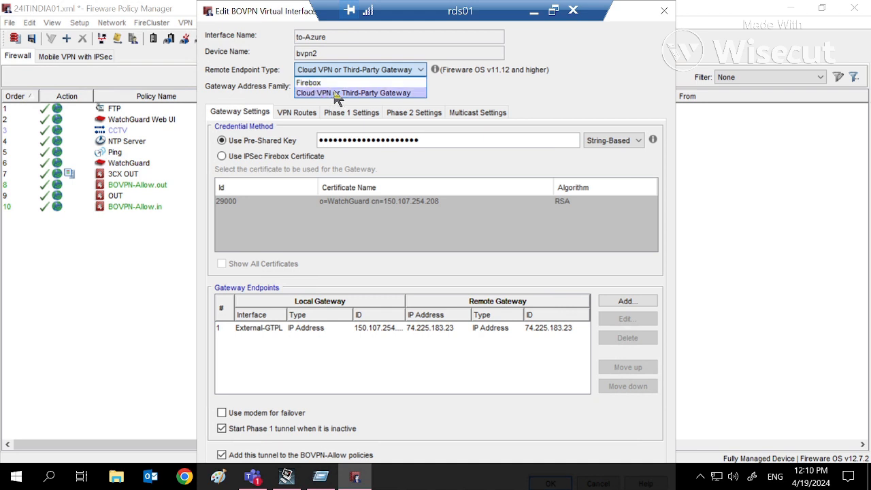
pyautogui.click(333, 95)
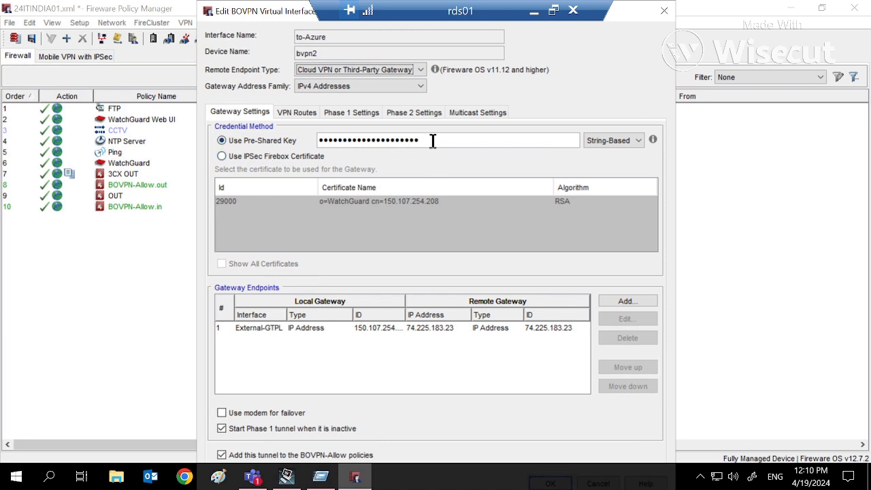
# Step: Open the settings of the External-GTPL gateway endpoint, and check the public IP address on the VPN gateway's overview in the Azure portal
pyautogui.click(320, 327)
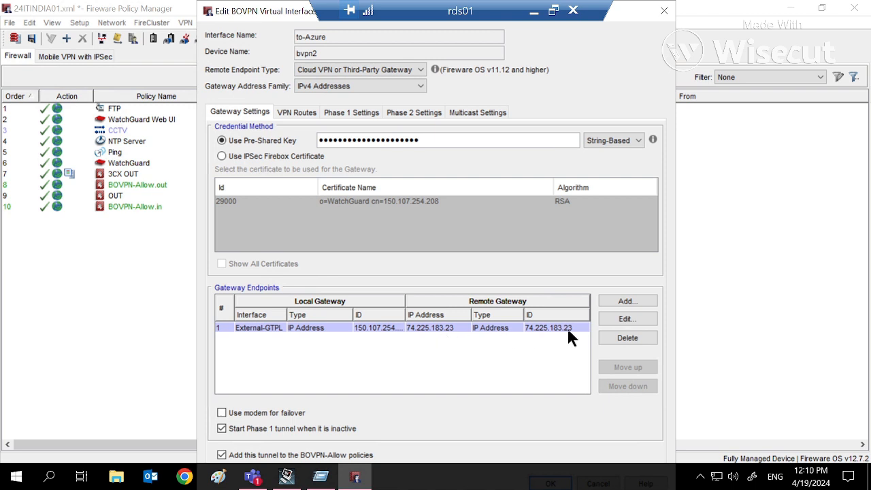
pyautogui.click(625, 320)
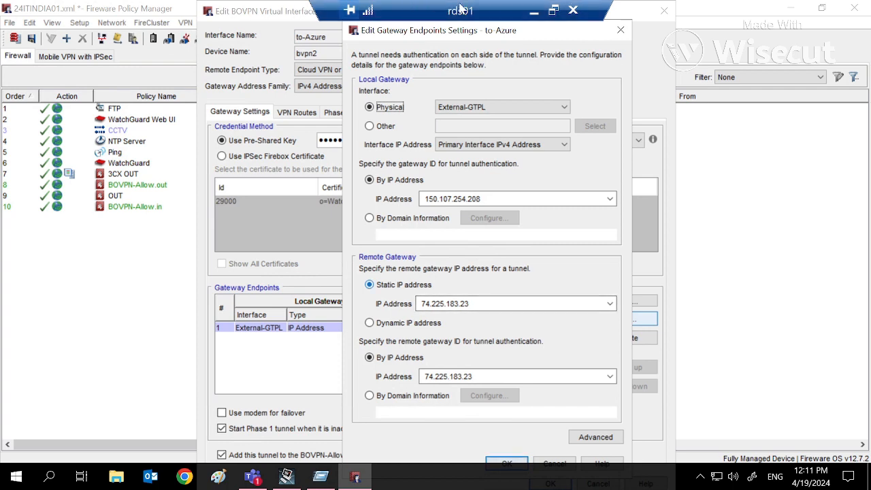
pyautogui.click(553, 11)
pyautogui.click(60, 281)
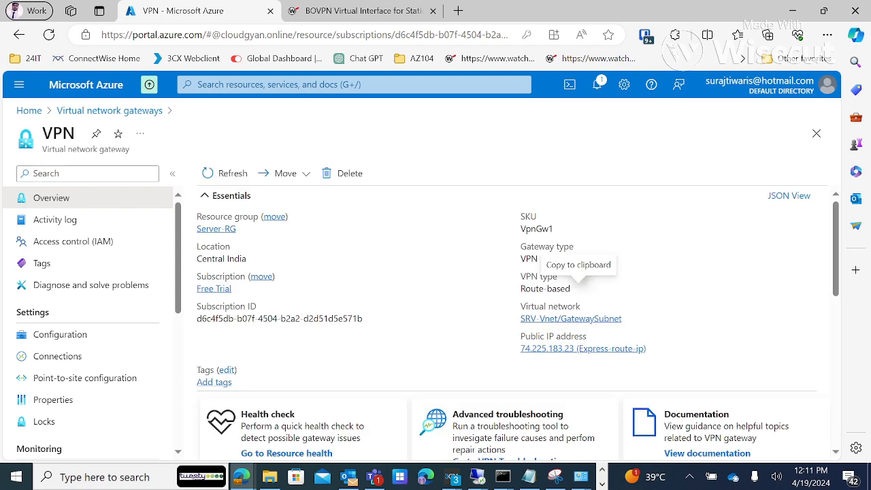
pyautogui.scroll(-1, 592, 292)
pyautogui.moveTo(519, 271); pyautogui.dragTo(547, 268)
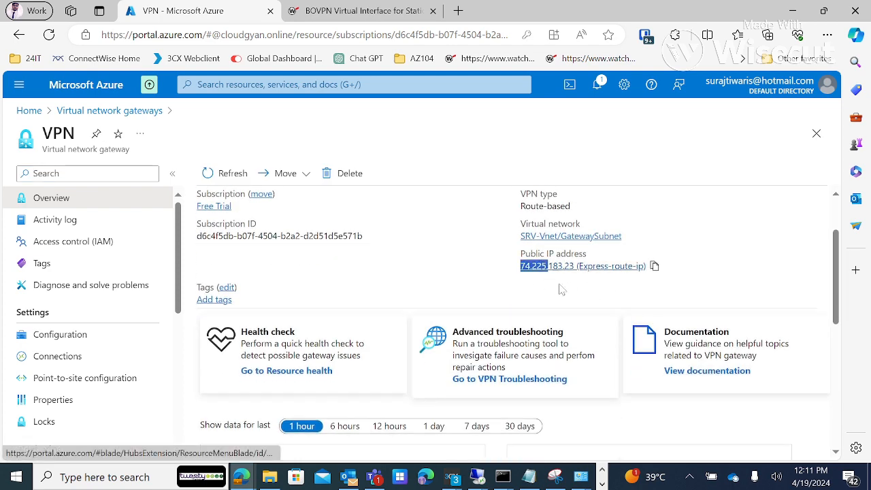
# Step: Switch back to the rds01 remote session and close the gateway endpoint settings without changes
pyautogui.moveTo(478, 486)
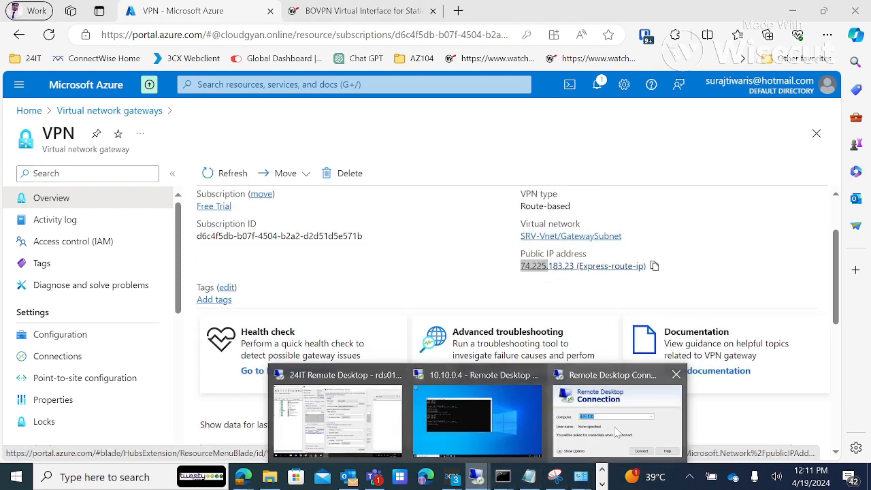
pyautogui.click(603, 485)
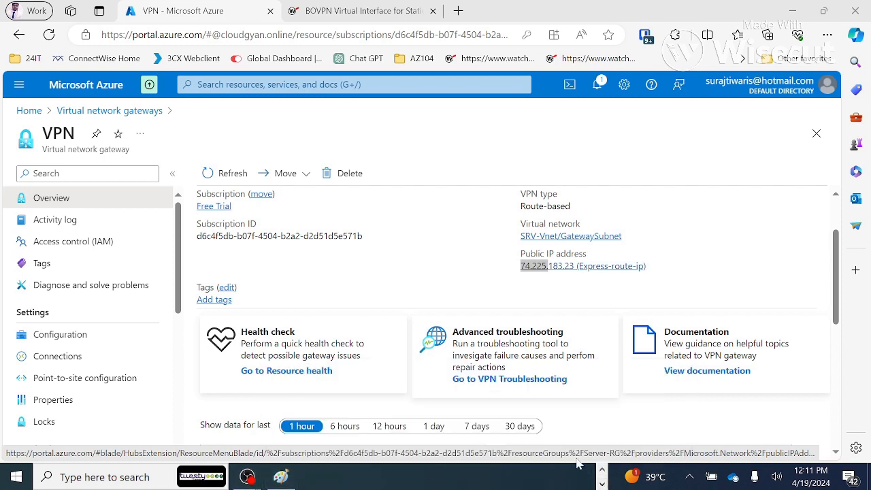
pyautogui.click(602, 470)
pyautogui.moveTo(480, 484)
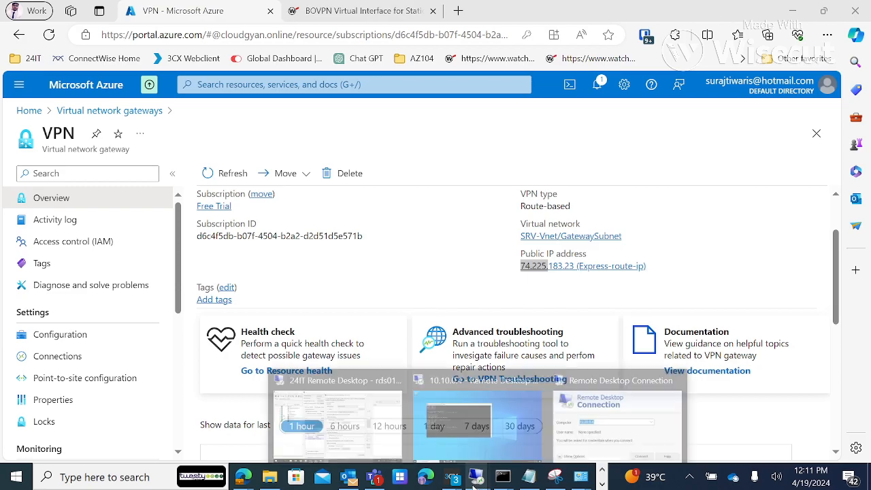
pyautogui.click(476, 415)
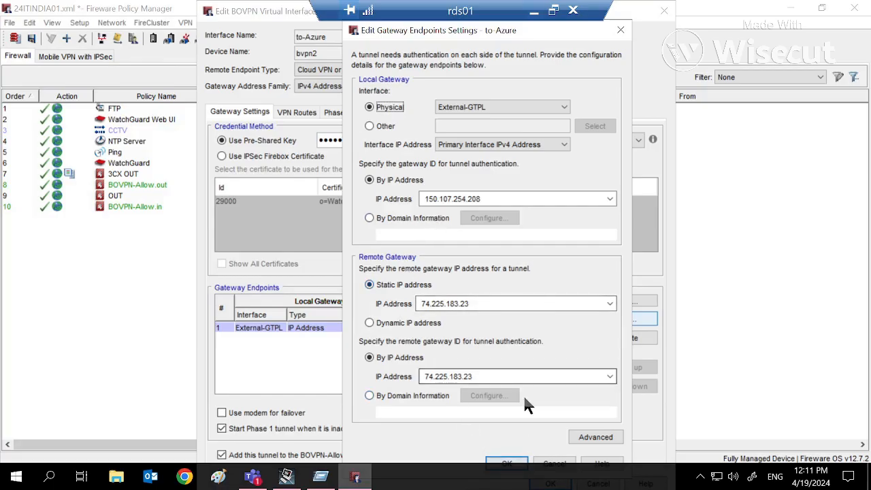
pyautogui.click(621, 31)
# Step: Show the VPN routes of the to-Azure interface and select the 10.10.0.0/16 route for editing
pyautogui.click(307, 116)
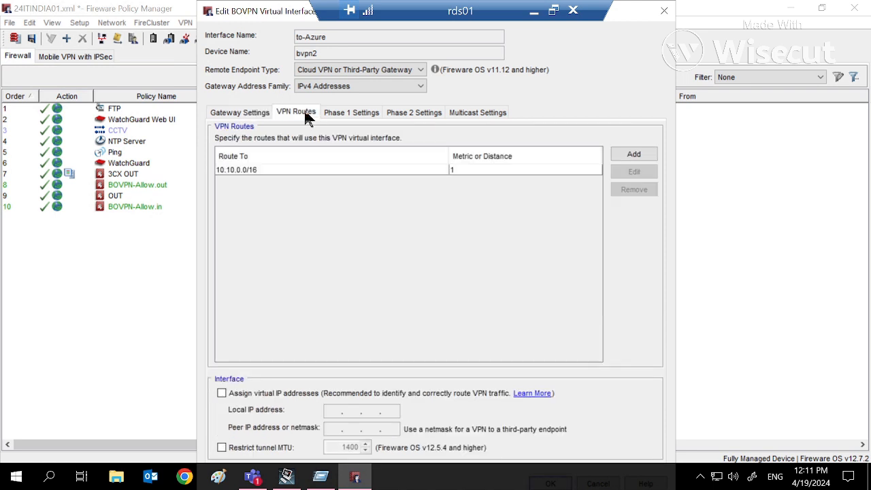
pyautogui.click(248, 170)
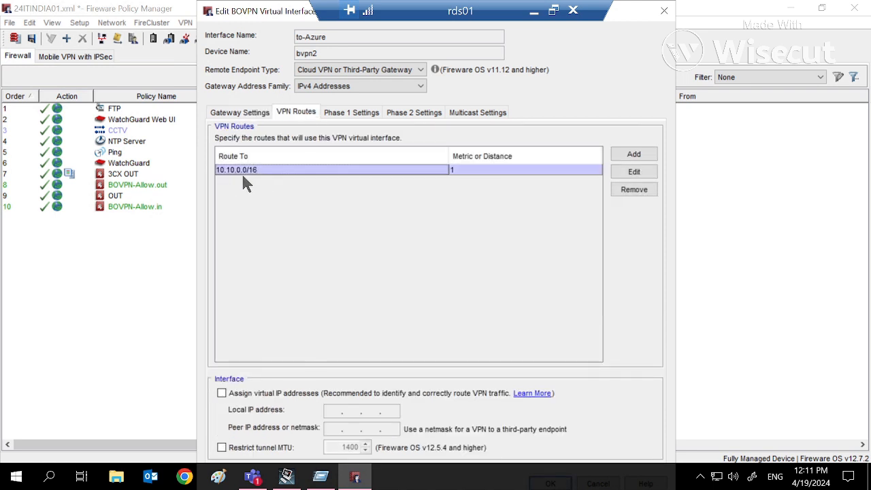
pyautogui.click(634, 171)
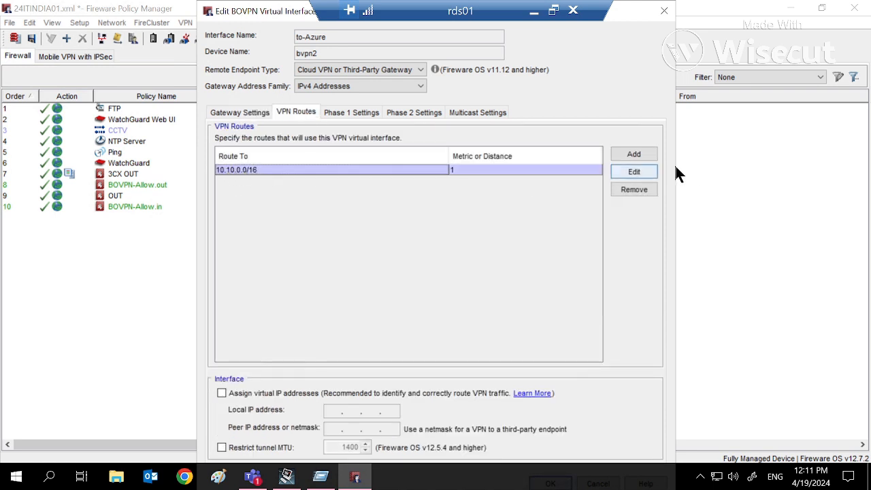
# Step: Switch to the Azure portal and open the overview of the SRV-Vnet virtual network to view its address space
pyautogui.click(534, 11)
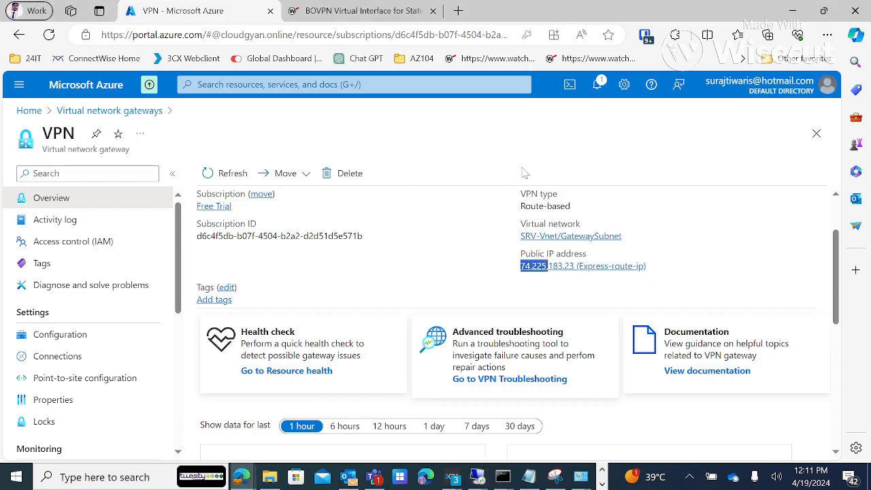
pyautogui.click(28, 110)
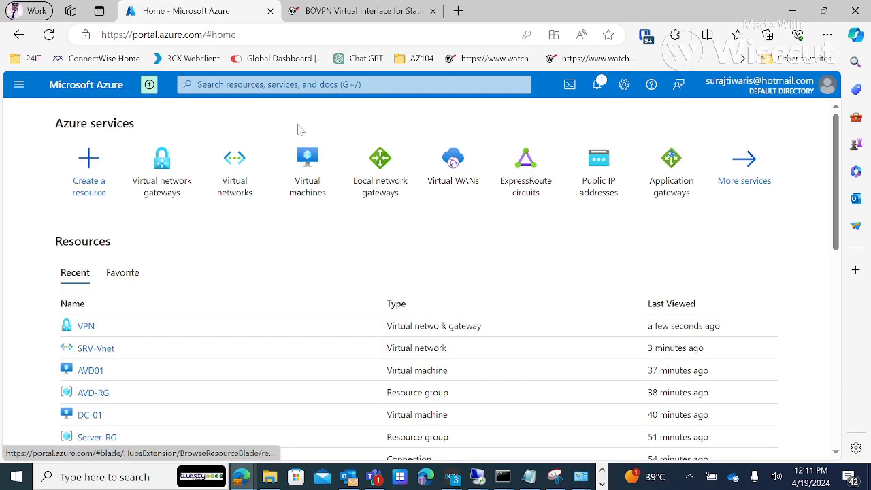
pyautogui.click(306, 156)
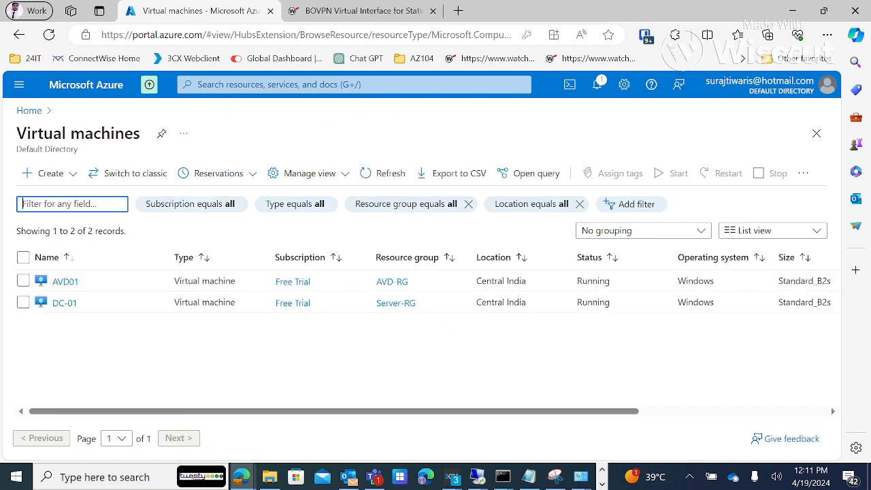
pyautogui.click(286, 85)
pyautogui.click(287, 289)
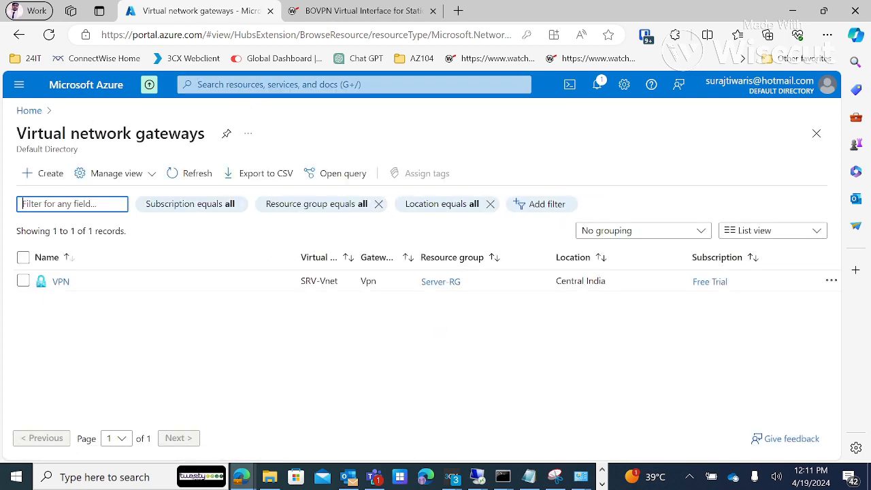
pyautogui.click(306, 85)
pyautogui.click(352, 294)
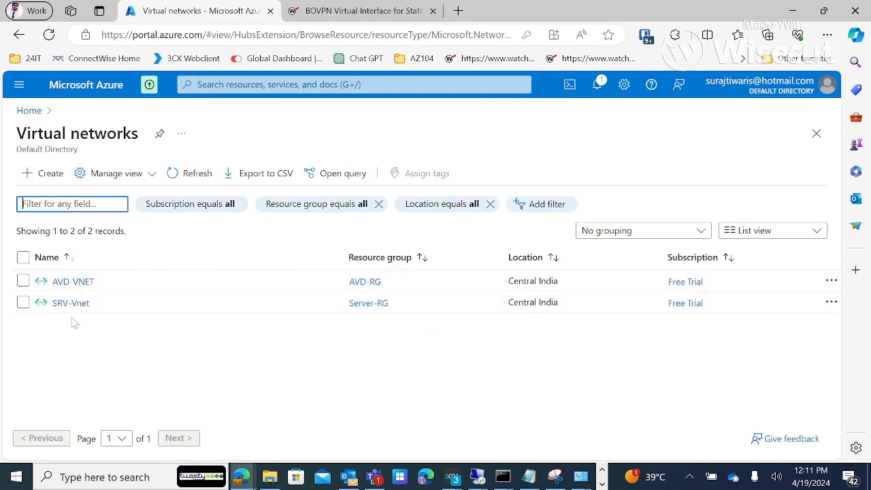
pyautogui.click(60, 303)
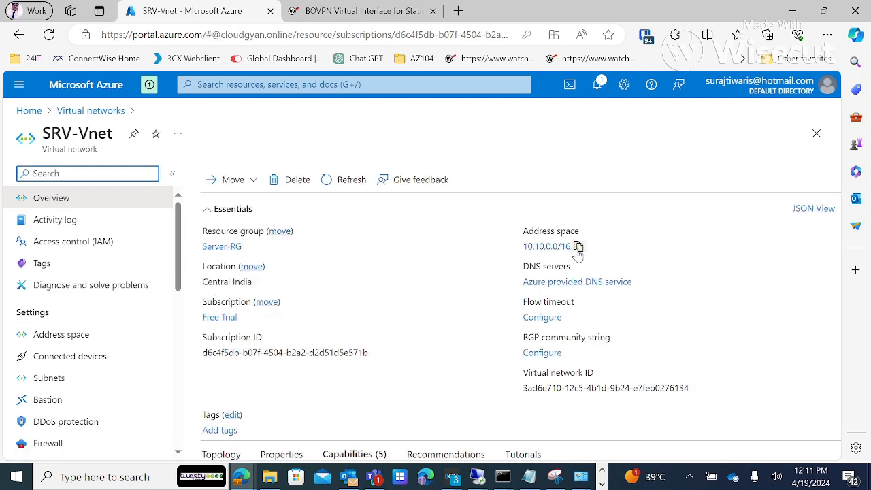
# Step: Return to the rds01 remote session, review the 10.10.0.0/16 route with type Network IPv4, and close it without saving
pyautogui.click(603, 484)
pyautogui.click(602, 469)
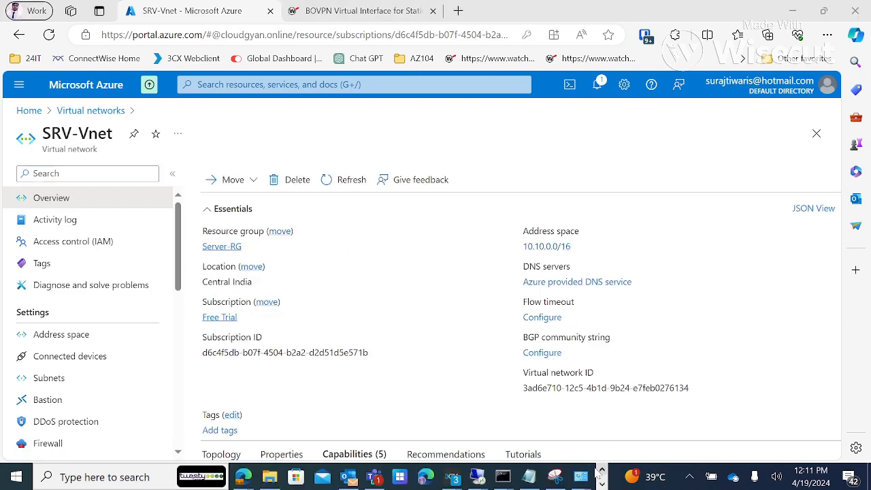
pyautogui.moveTo(480, 480)
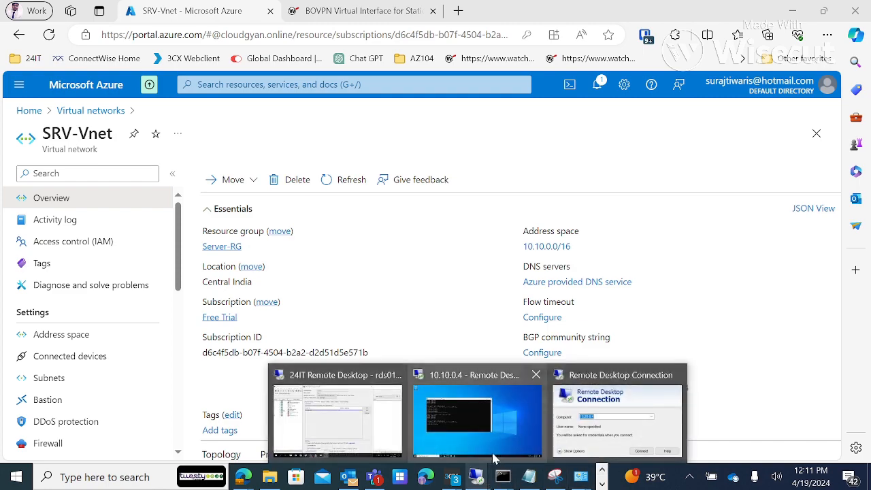
pyautogui.moveTo(470, 436)
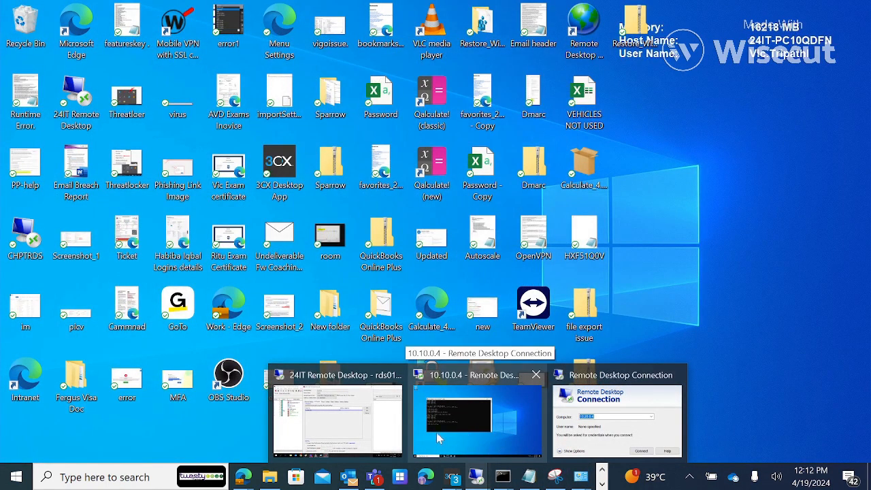
pyautogui.click(338, 419)
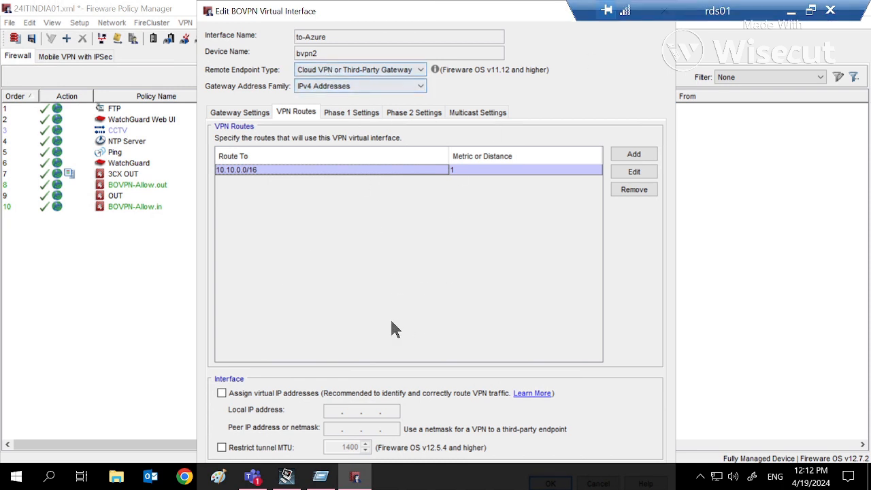
pyautogui.click(634, 172)
pyautogui.click(426, 220)
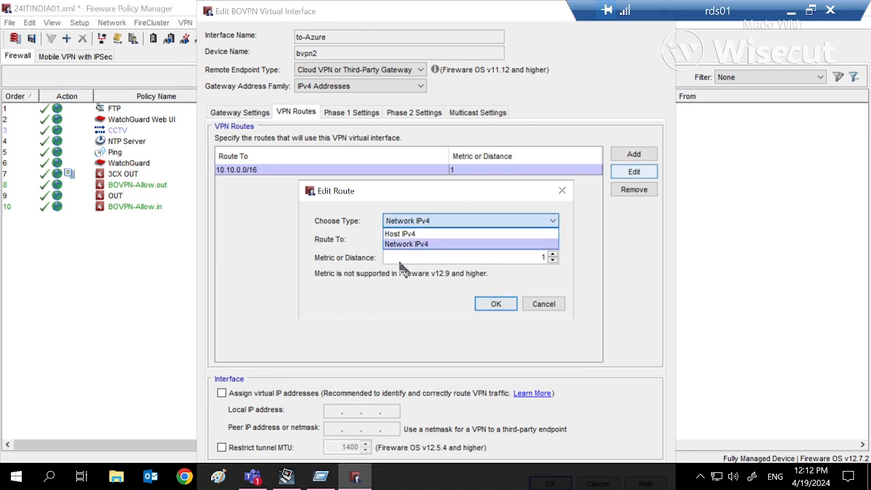
pyautogui.click(399, 245)
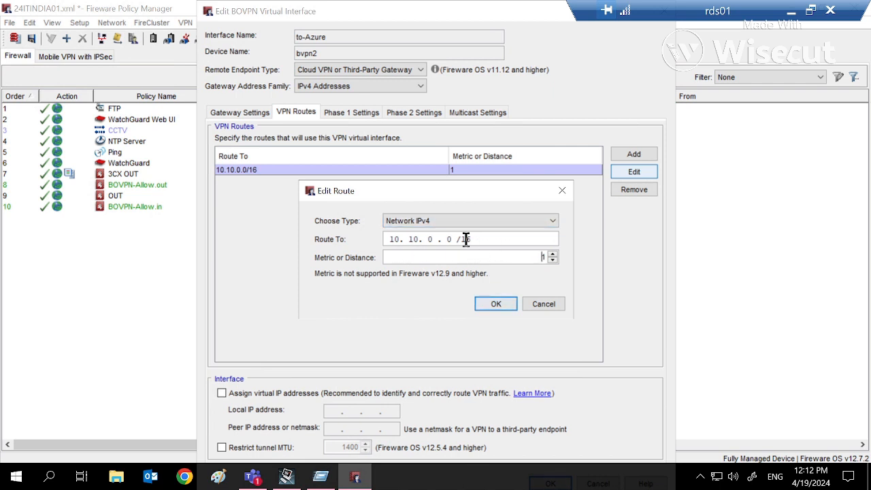
pyautogui.click(562, 190)
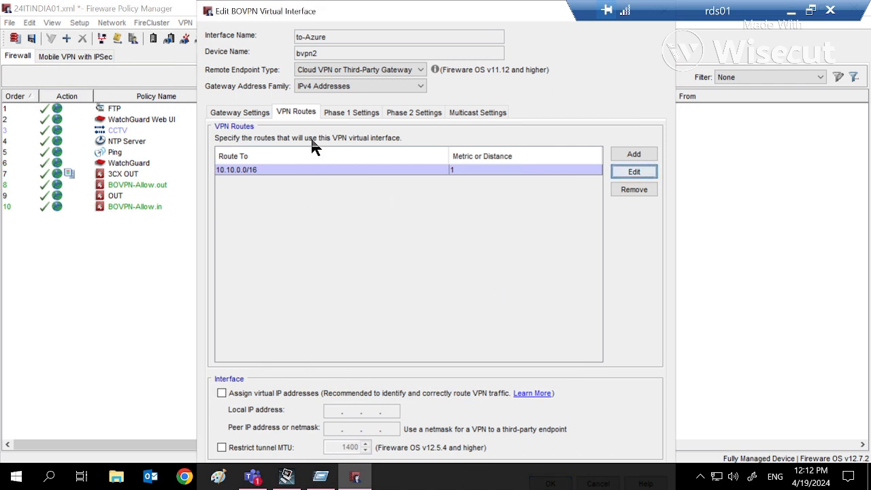
# Step: Review the Phase 1 settings and the transform's key group options, and close the transform without changes
pyautogui.click(346, 109)
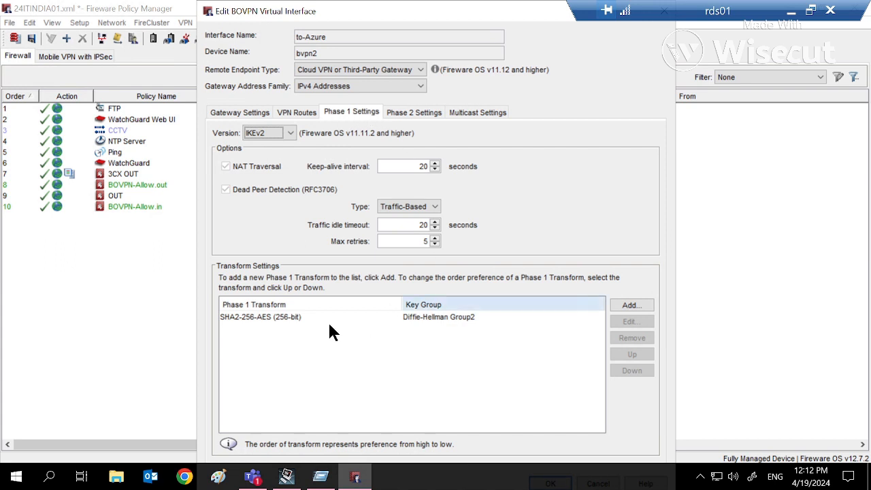
pyautogui.click(292, 317)
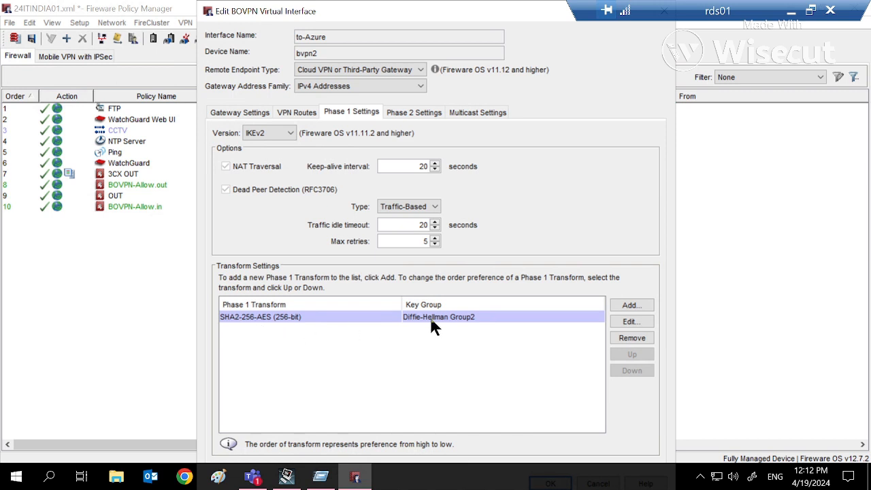
pyautogui.click(631, 322)
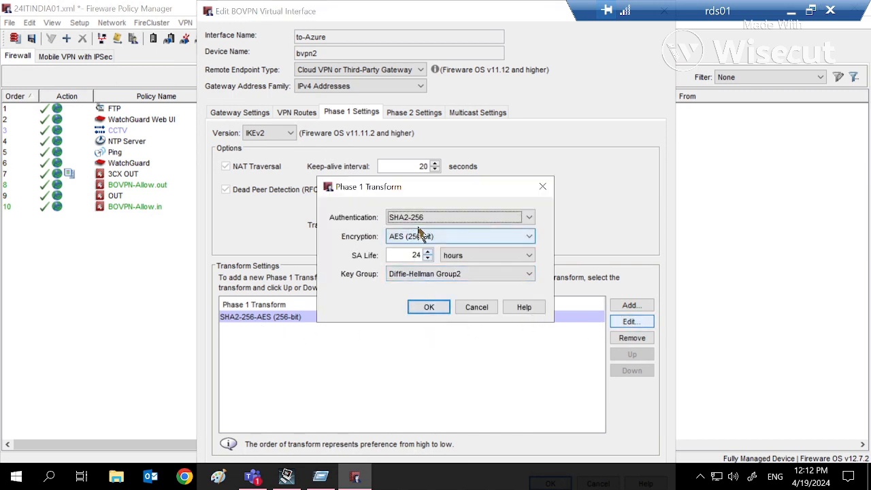
pyautogui.click(454, 276)
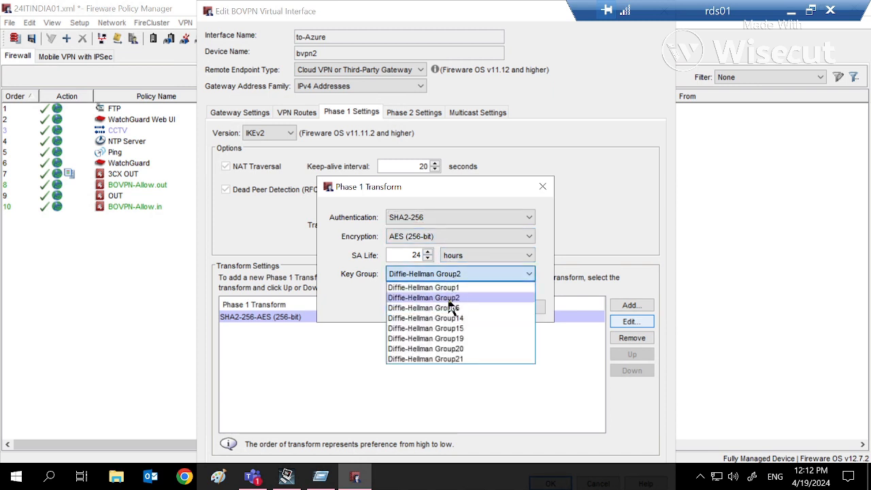
pyautogui.click(543, 186)
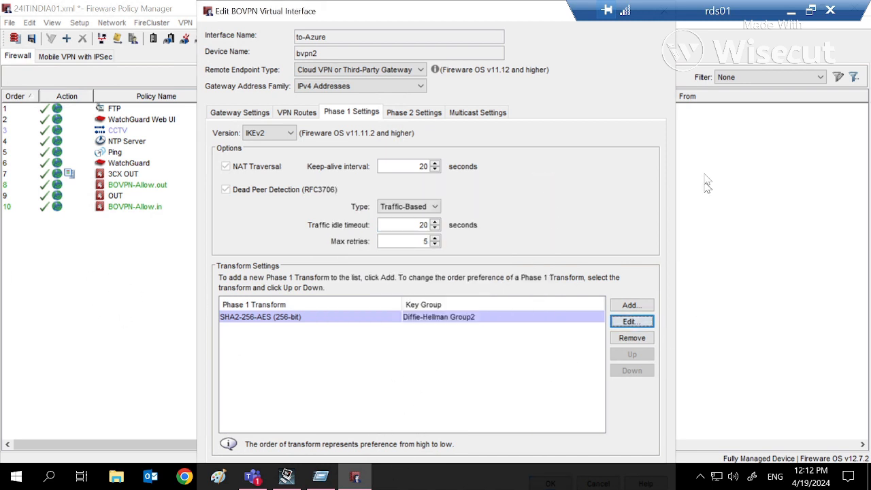
# Step: Switch to the browser, skim the Microsoft Learn article on VPN devices, and bring up the WatchGuard Help Center page on BOVPN virtual interfaces
pyautogui.click(791, 11)
pyautogui.scroll(20, 395, 267)
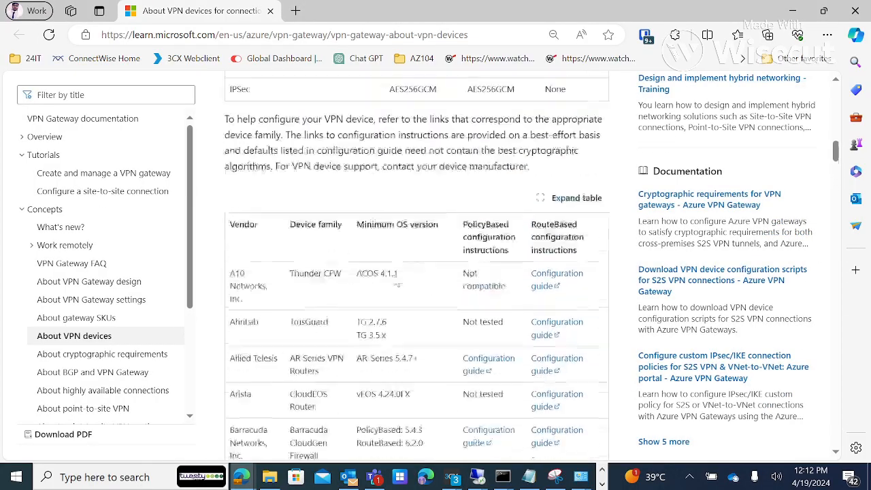
pyautogui.scroll(3, 374, 278)
pyautogui.scroll(-5, 374, 278)
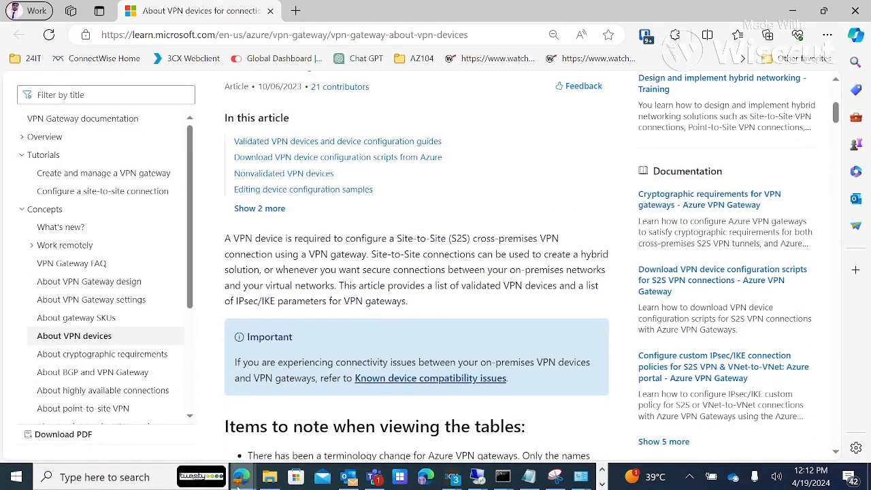
pyautogui.moveTo(240, 479)
pyautogui.click(423, 402)
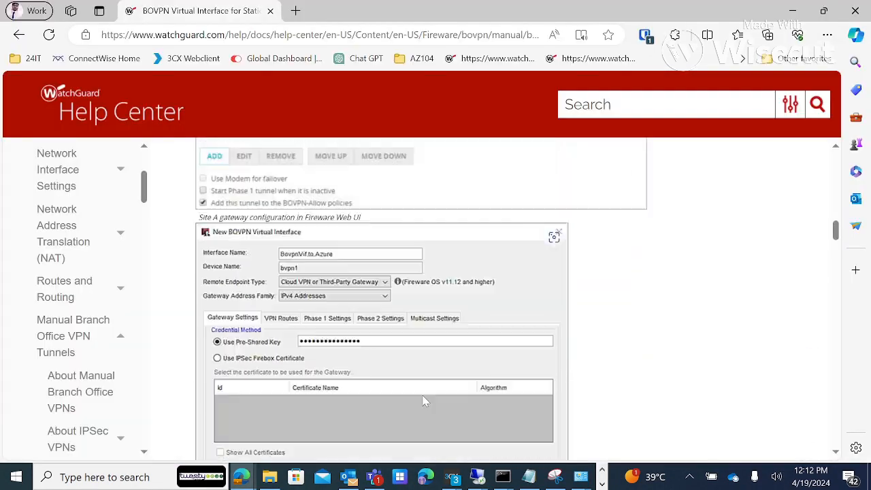
# Step: Return from the WatchGuard help page to the rds01 session and review the to-Azure interface's Phase 2 PFS and IPSec proposal settings
pyautogui.scroll(6, 424, 402)
pyautogui.scroll(-3, 424, 402)
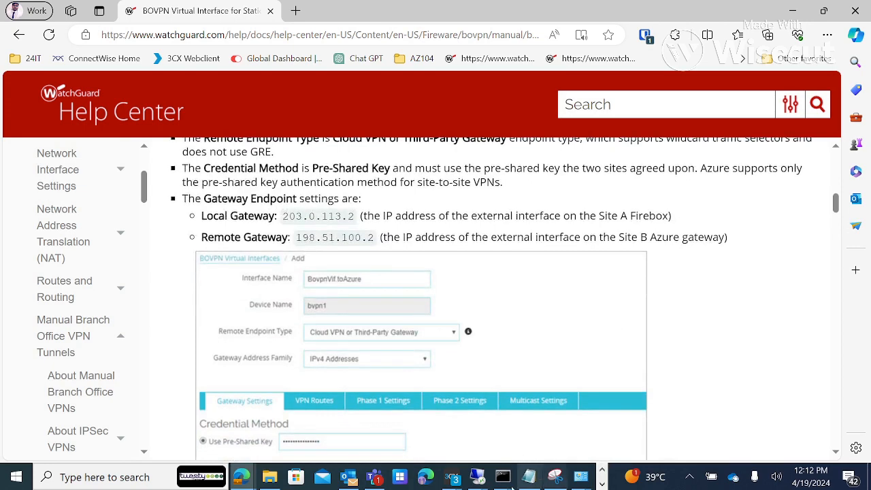
pyautogui.moveTo(477, 478)
pyautogui.click(333, 415)
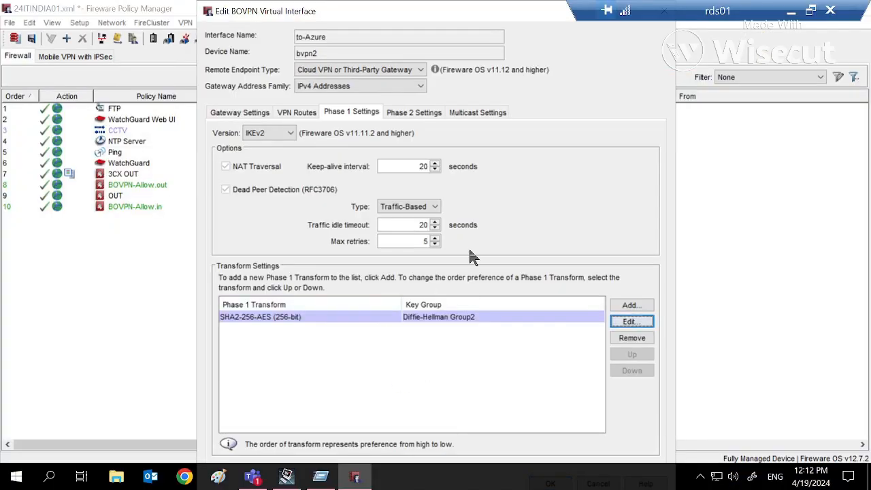
pyautogui.click(406, 113)
pyautogui.click(253, 209)
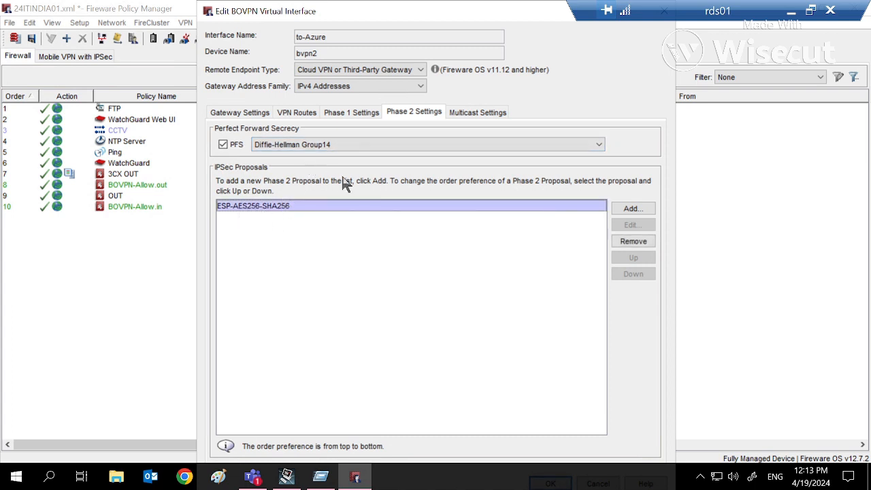
# Step: Check the Multicast Settings of the to-Azure interface and close the BOVPN virtual interface dialogs without changes
pyautogui.click(497, 116)
pyautogui.moveTo(428, 20); pyautogui.dragTo(456, 86)
pyautogui.click(691, 78)
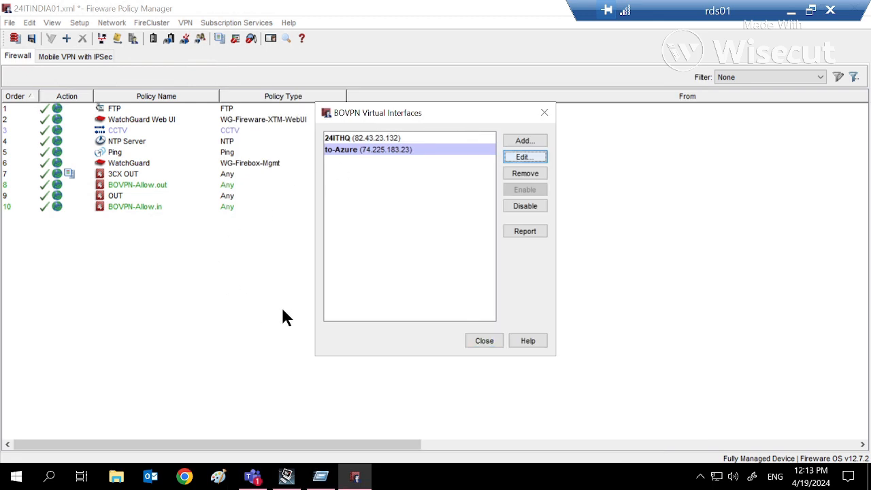
pyautogui.click(484, 340)
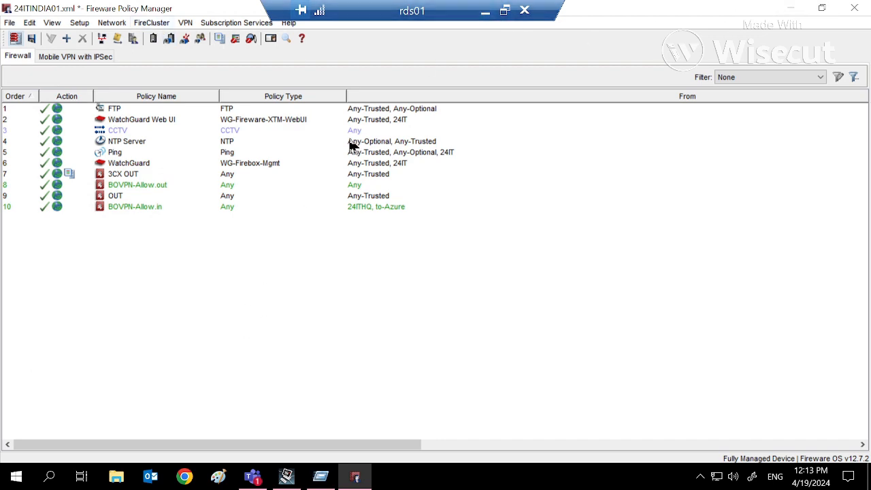
# Step: Switch to the Azure portal, search for local network gateways with "loca", and open the Onprem-server gateway
pyautogui.click(484, 11)
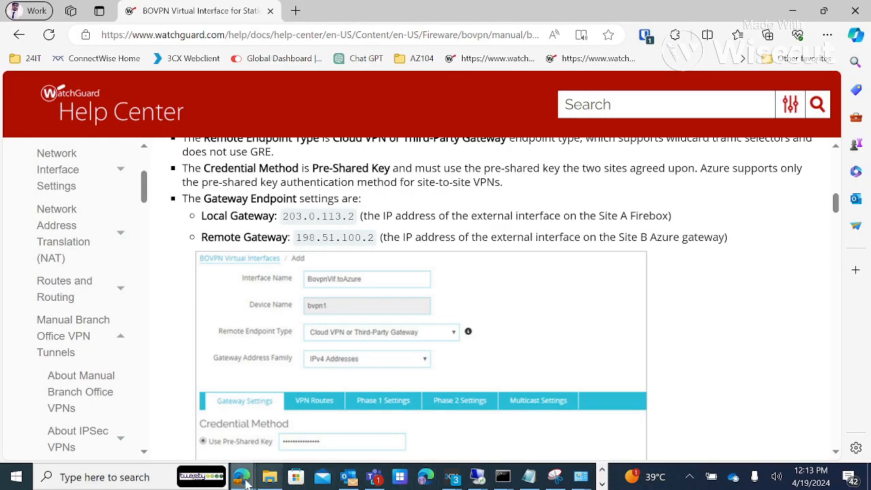
pyautogui.moveTo(243, 480)
pyautogui.click(523, 421)
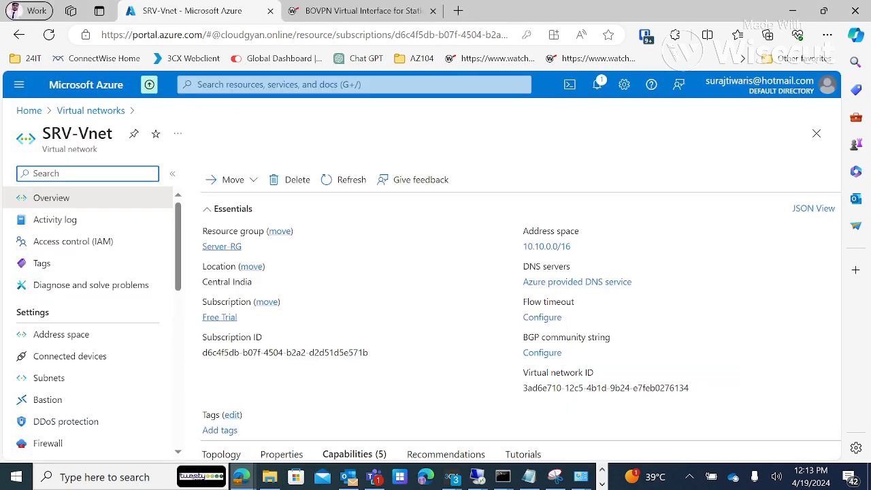
pyautogui.click(293, 85)
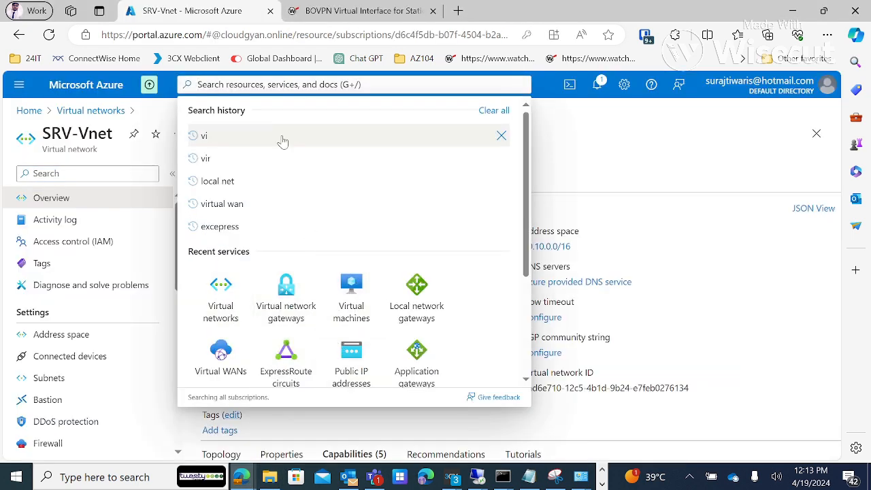
pyautogui.write('loca')
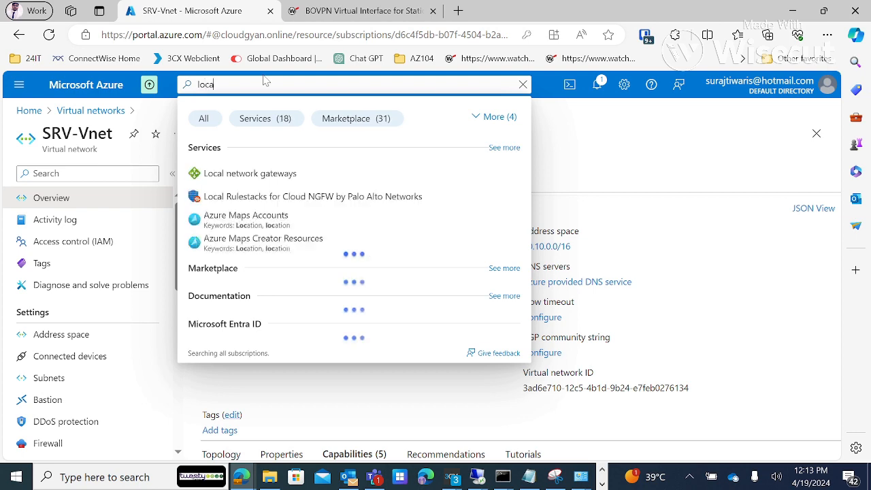
pyautogui.click(220, 174)
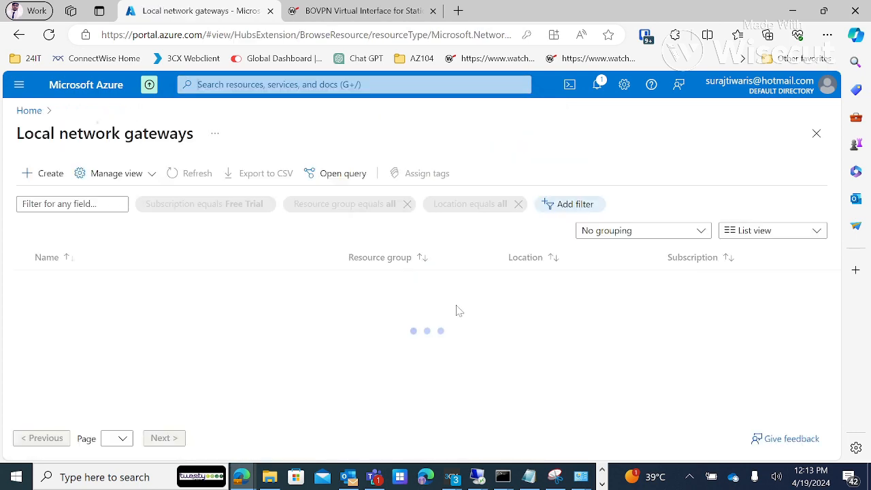
pyautogui.click(90, 288)
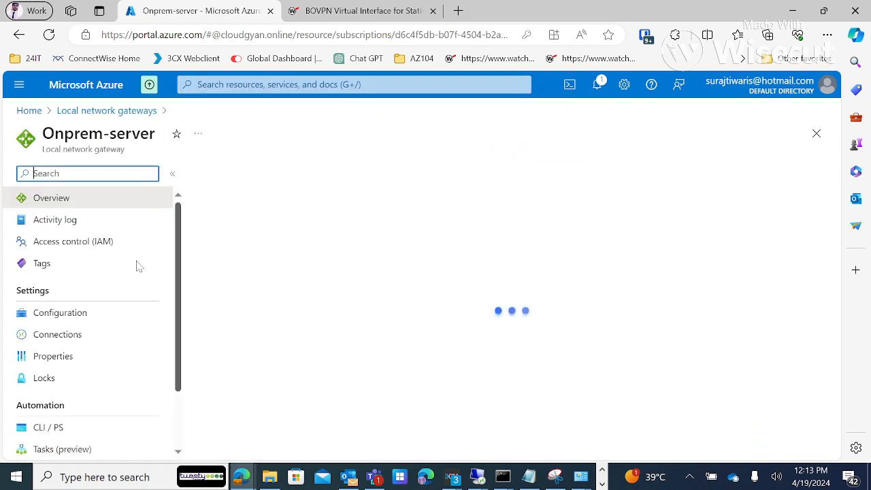
# Step: Examine the IP address and address space in the Onprem-server gateway's overview
pyautogui.scroll(-2, 136, 263)
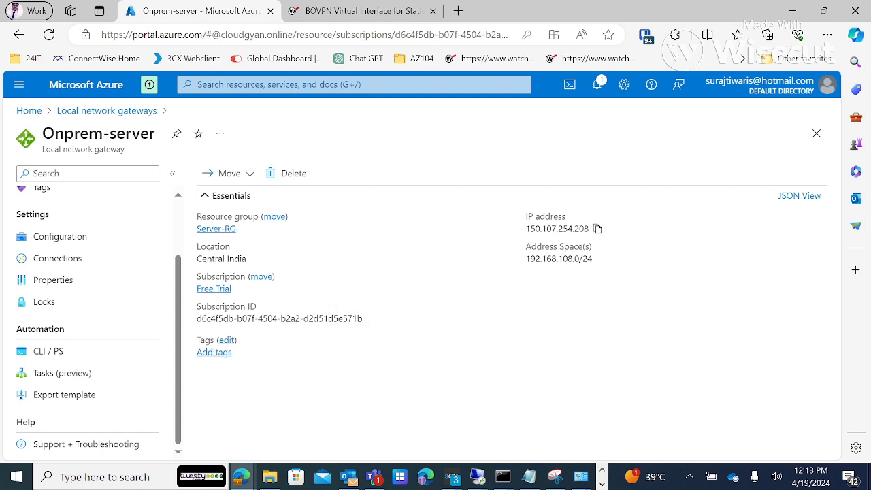
pyautogui.moveTo(525, 230); pyautogui.dragTo(593, 228)
pyautogui.moveTo(520, 266); pyautogui.dragTo(592, 259)
pyautogui.scroll(2, 107, 306)
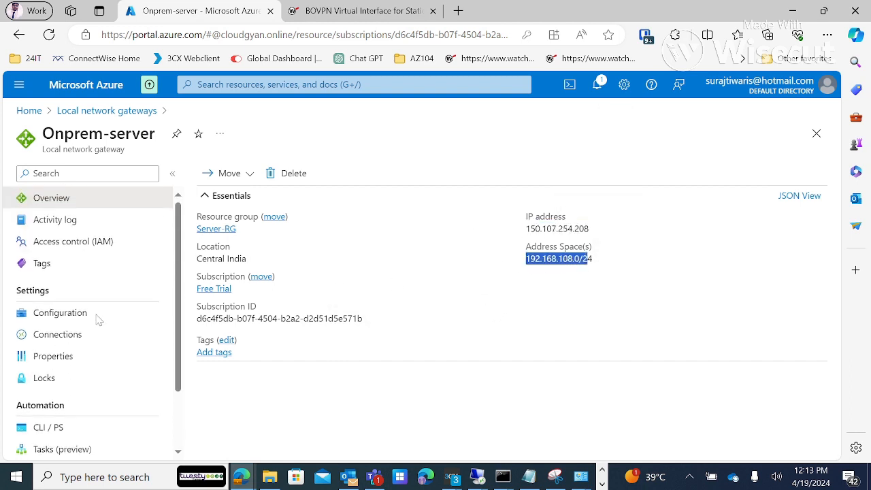
# Step: Leave the local network gateway and open the connections of the virtual network gateway named VPN
pyautogui.click(106, 111)
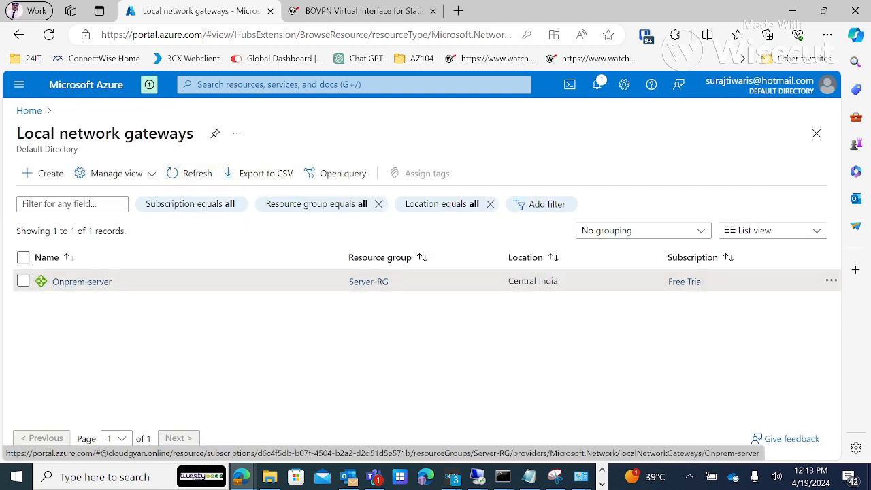
pyautogui.click(306, 84)
pyautogui.click(350, 288)
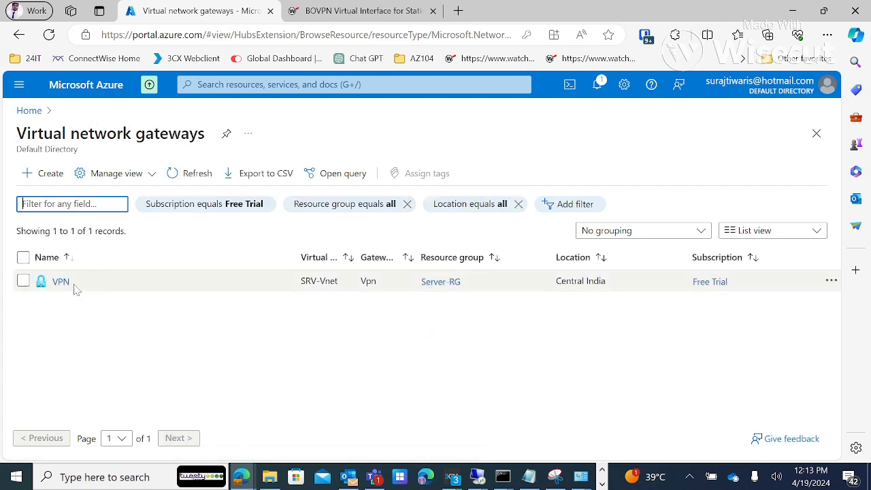
pyautogui.click(63, 282)
pyautogui.click(57, 356)
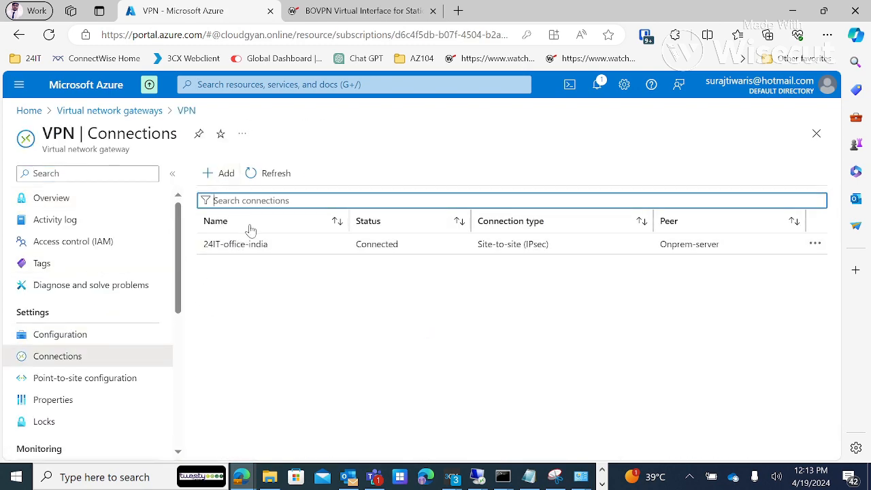
# Step: Start adding a connection, review the connection types and the gateway, IKE and IPsec settings, and close the form without creating it
pyautogui.click(222, 172)
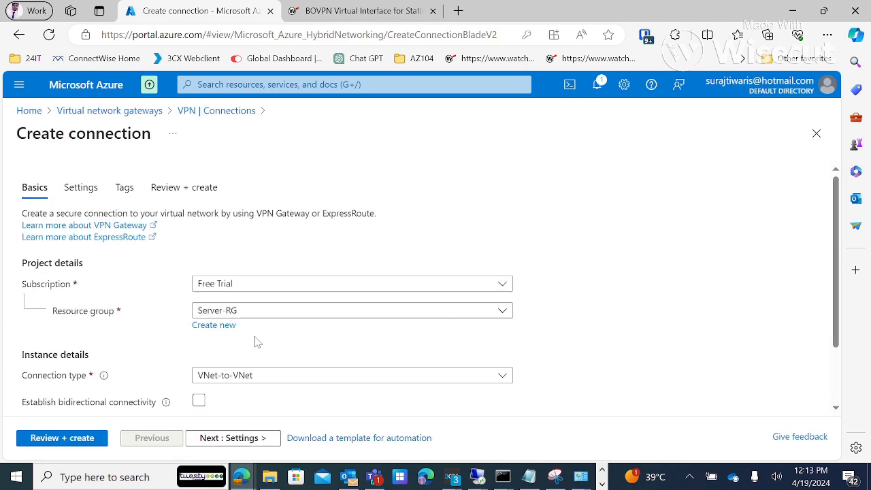
pyautogui.click(259, 375)
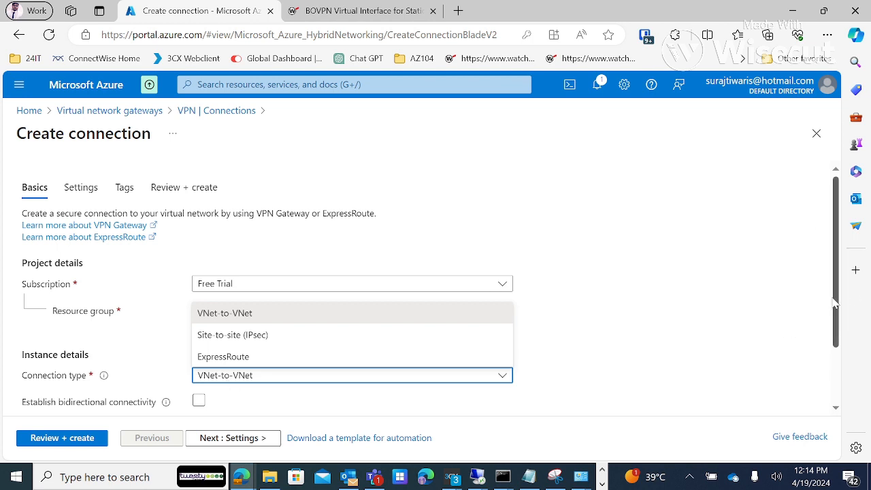
pyautogui.scroll(-2, 842, 364)
pyautogui.click(232, 438)
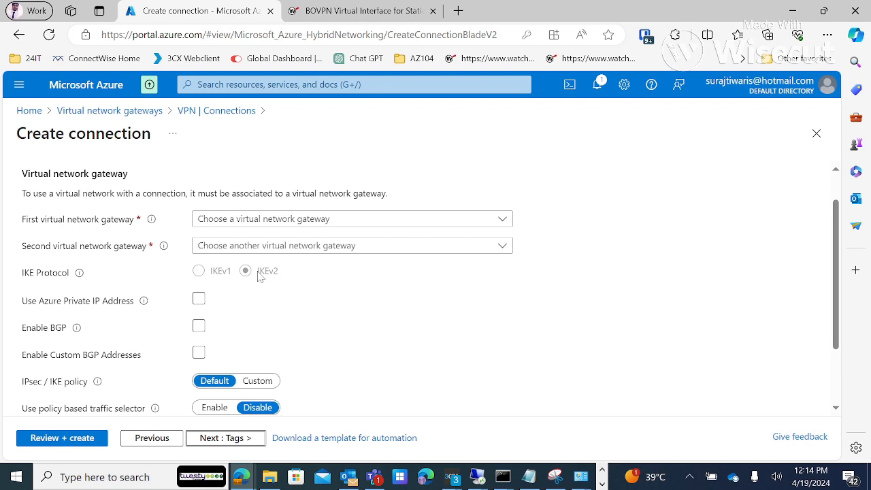
pyautogui.click(817, 133)
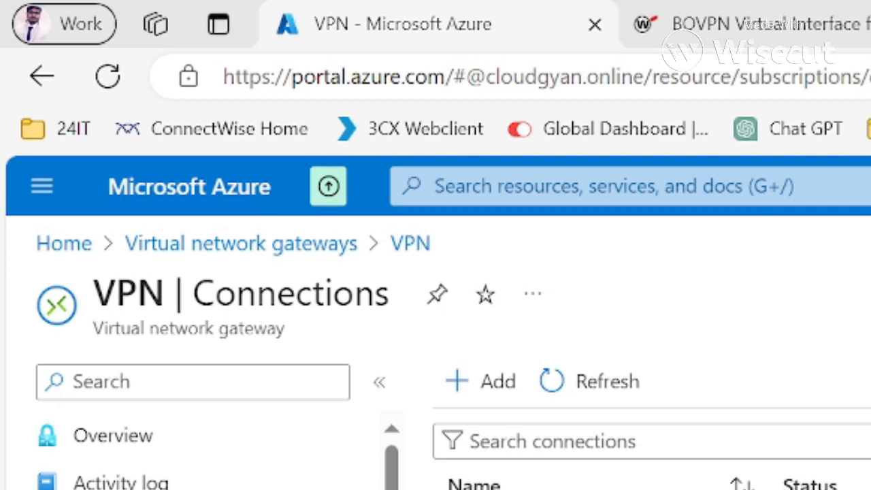
# Step: Open the overview of the DC-01 virtual machine and highlight its private IP address in the networking properties
pyautogui.click(49, 245)
pyautogui.click(848, 395)
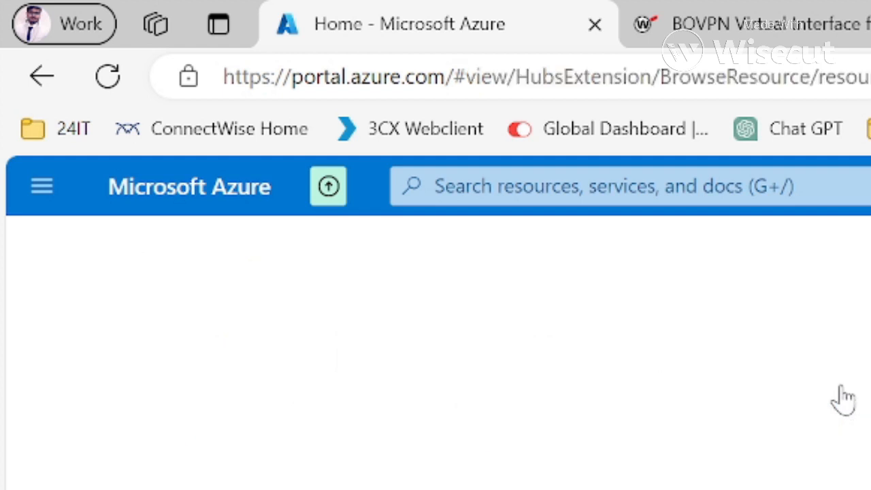
pyautogui.click(89, 489)
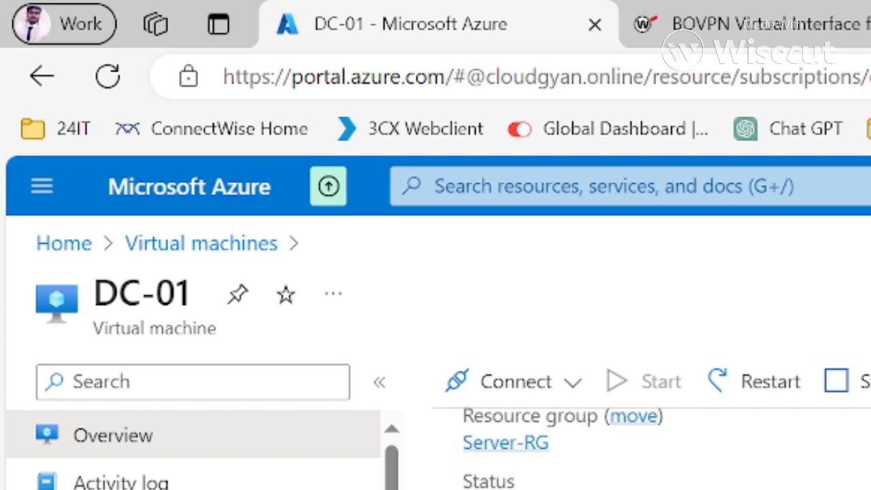
pyautogui.scroll(-3, 653, 446)
pyautogui.doubleClick(648, 383)
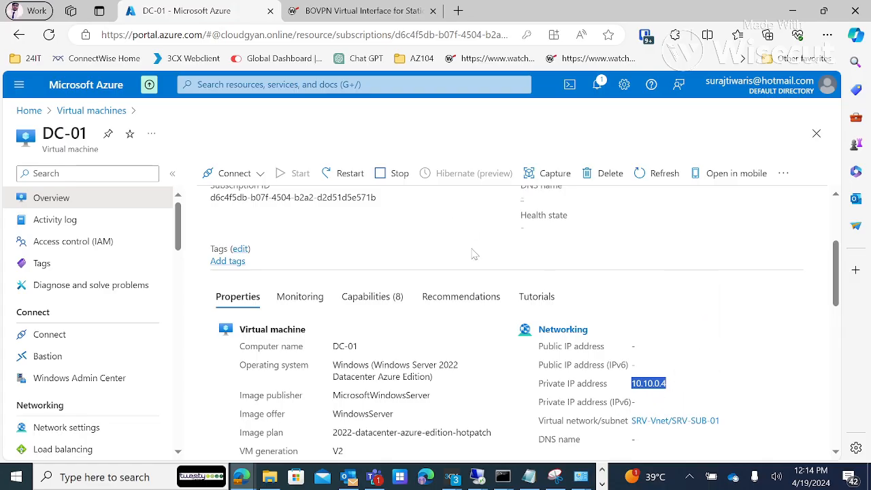
# Step: Launch Remote Desktop Connection by running mstsc
pyautogui.press('super+r')
pyautogui.write('m')
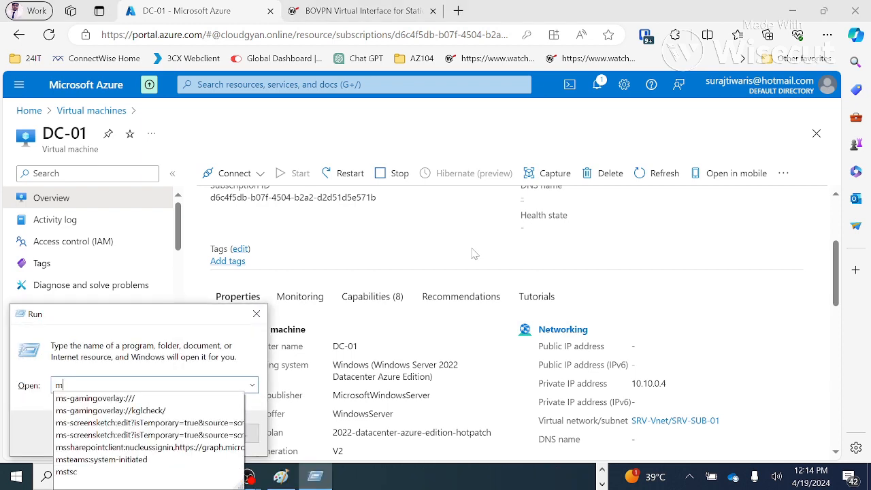
pyautogui.write('stsc')
pyautogui.press('Return')
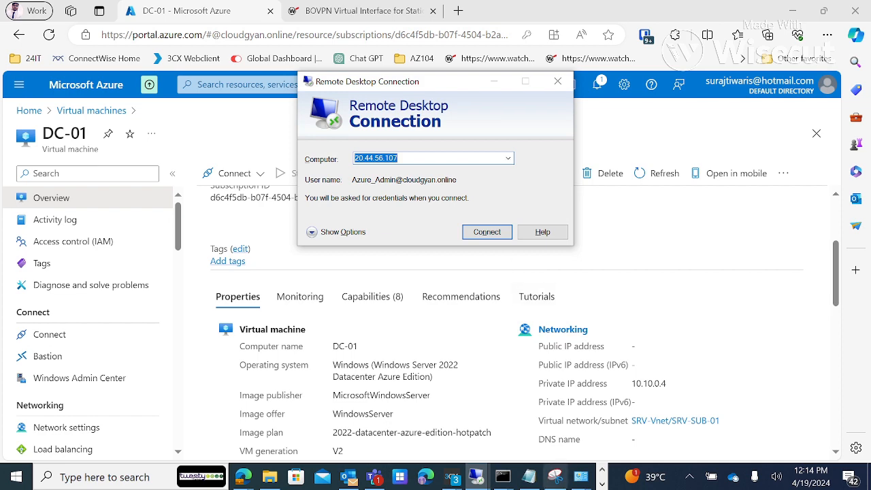
# Step: Run ipconfig in the local command prompt to check the computer's IP configuration, and minimize the window
pyautogui.moveTo(501, 476)
pyautogui.click(523, 406)
pyautogui.write('ipconfdig')
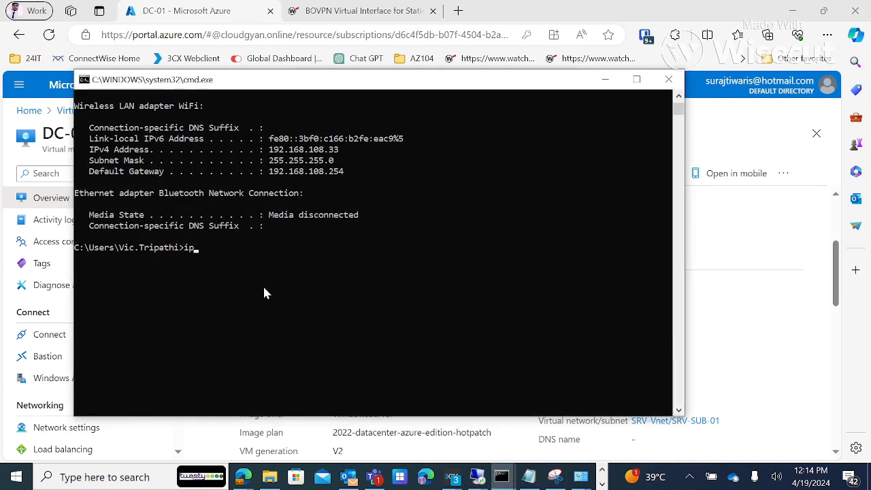
pyautogui.press('Return')
pyautogui.write('ipconfig')
pyautogui.press('Return')
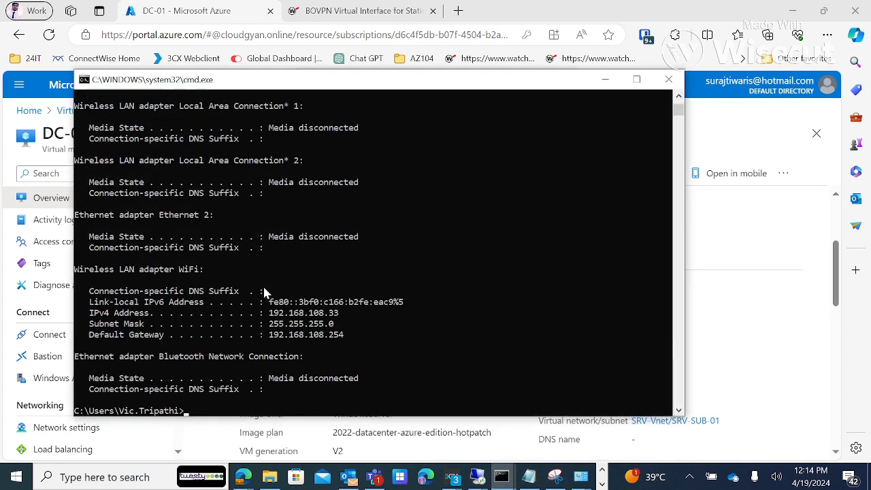
pyautogui.click(605, 80)
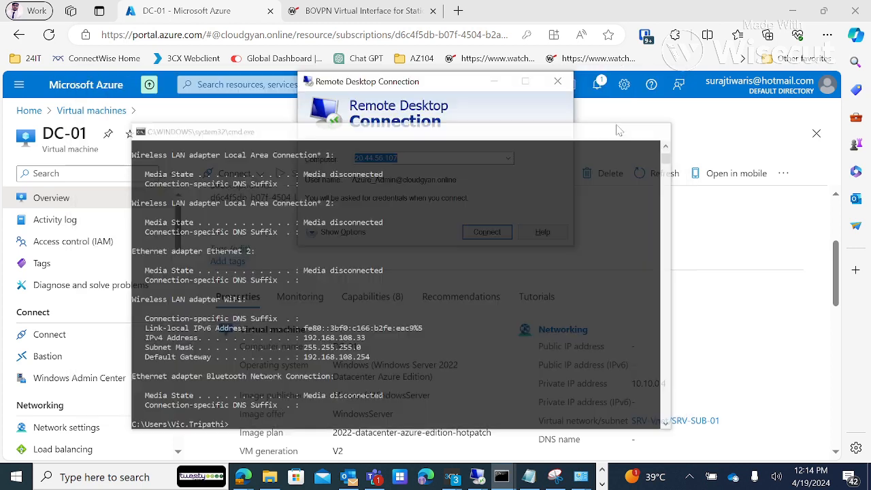
# Step: Leave the remote desktop address entry unused and ping 10.10.0.4 from the local command prompt
pyautogui.write('129.159.230.164')
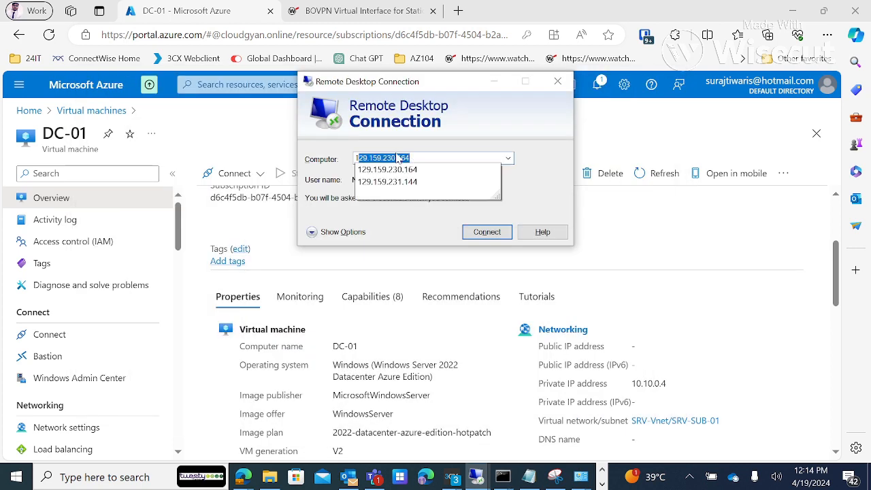
pyautogui.click(504, 476)
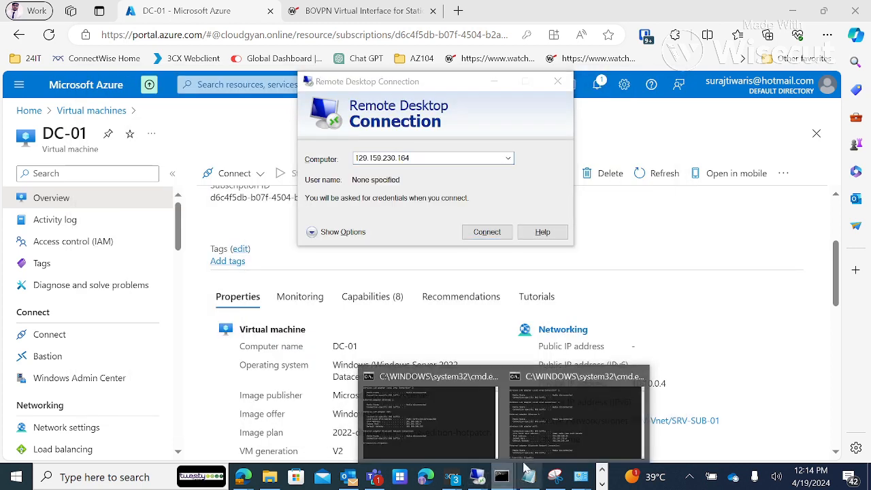
pyautogui.click(429, 422)
pyautogui.click(213, 300)
pyautogui.write('ping')
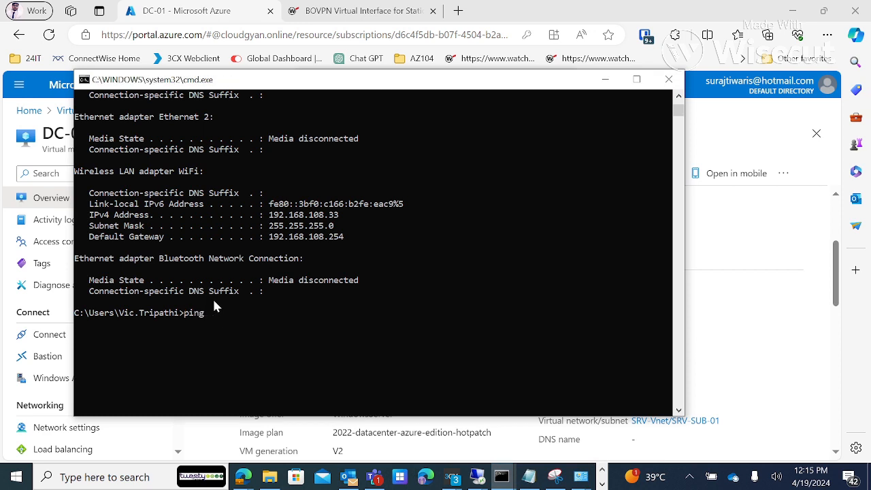
pyautogui.write(' 10.0')
pyautogui.write('0.0.4')
pyautogui.press('Return')
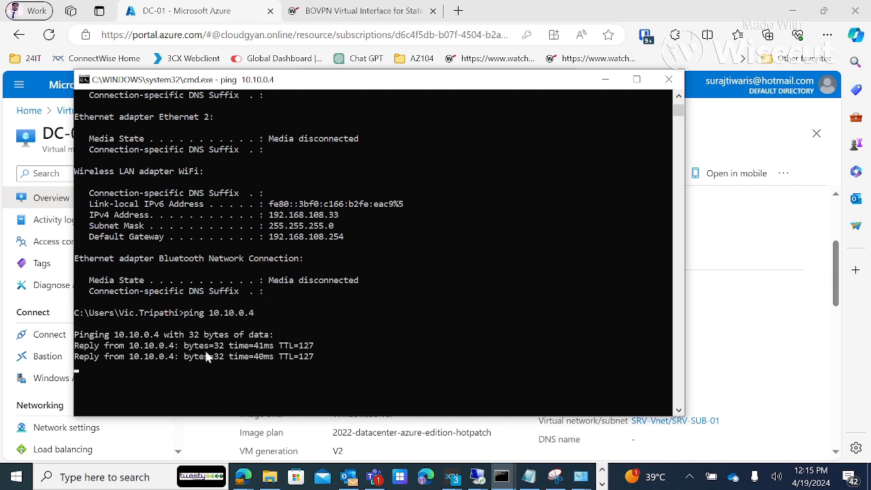
# Step: Switch to the 10.10.0.4 remote desktop session and look through the ping output for 192.168.108.33 in its command prompt
pyautogui.click(490, 479)
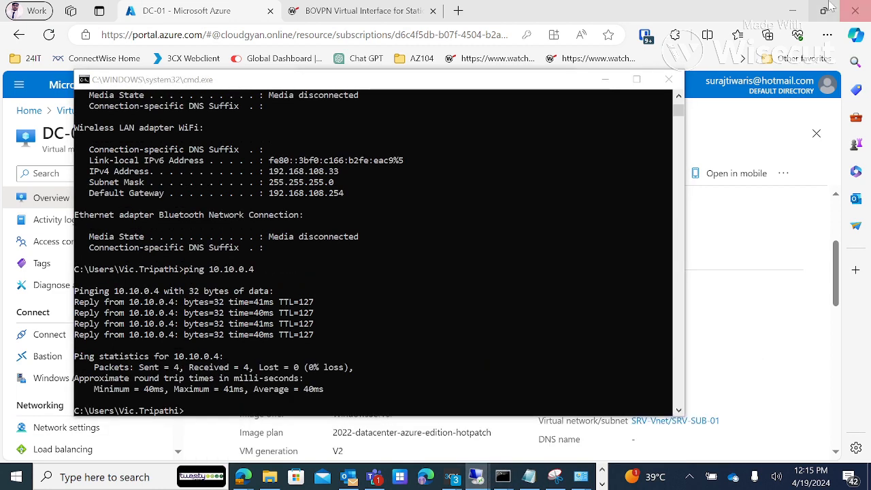
pyautogui.moveTo(870, 229); pyautogui.dragTo(528, 1)
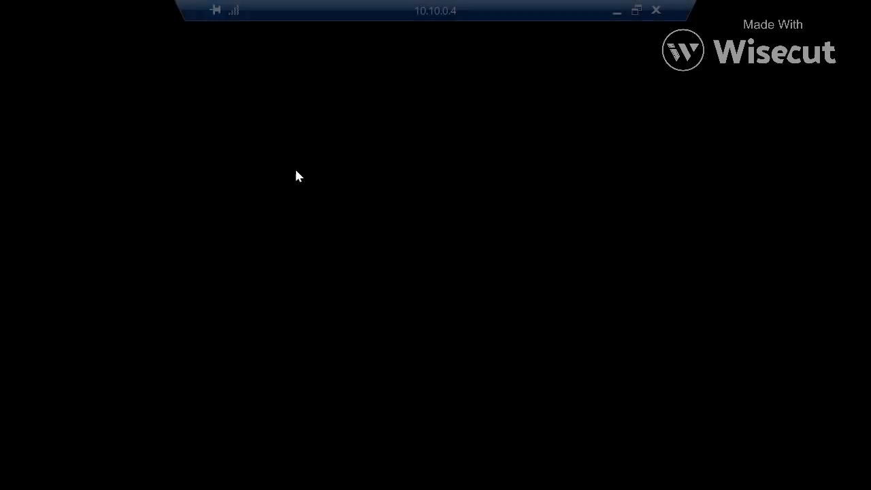
pyautogui.click(327, 274)
pyautogui.scroll(-2, 273, 328)
pyautogui.scroll(4, 279, 354)
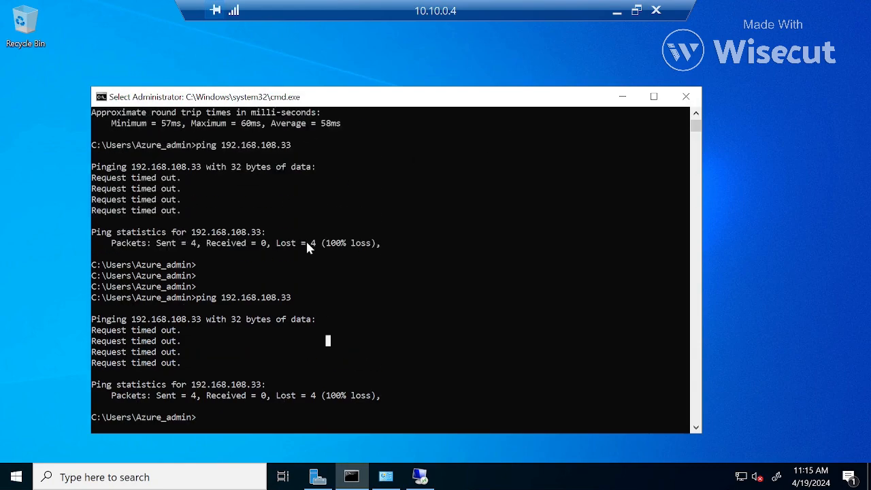
# Step: Ping 192.168.108.254 from the command prompt in the 10.10.0.4 remote session and look through the output
pyautogui.scroll(3, 293, 273)
pyautogui.scroll(-3, 282, 295)
pyautogui.scroll(5, 282, 295)
pyautogui.scroll(-5, 273, 340)
pyautogui.scroll(-4, 256, 429)
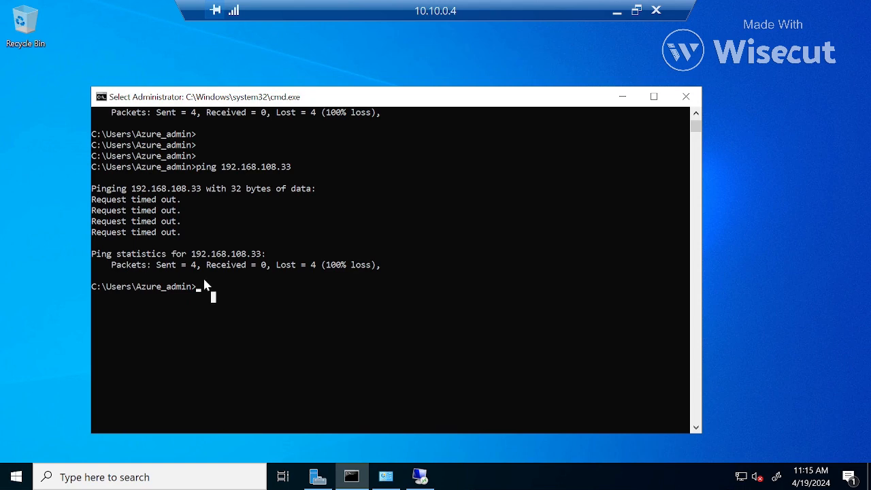
pyautogui.write('ping 192.168.108.254')
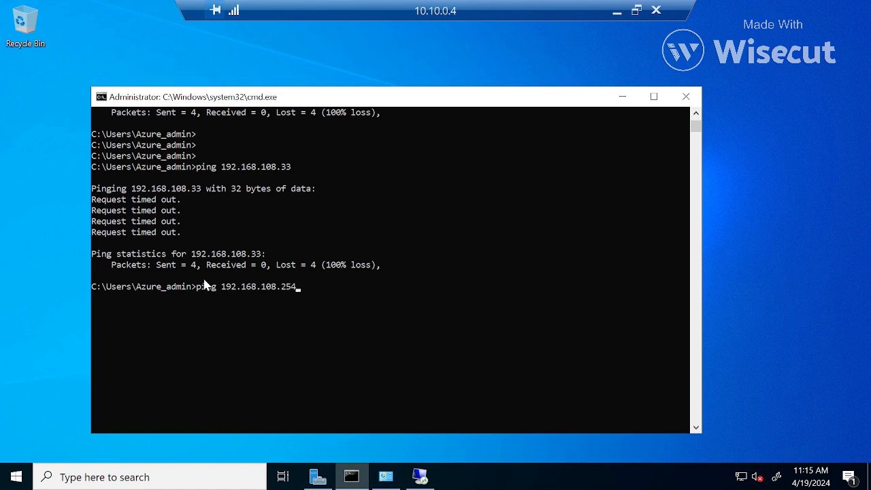
pyautogui.press('Return')
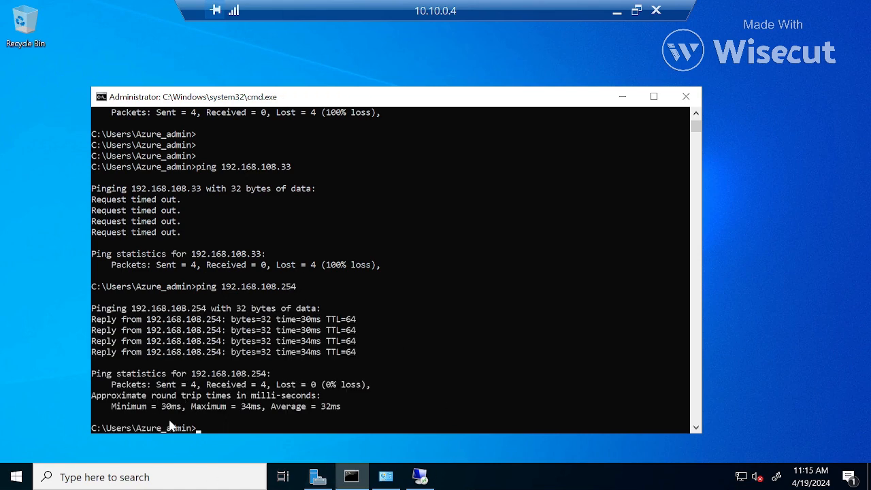
pyautogui.scroll(2, 321, 235)
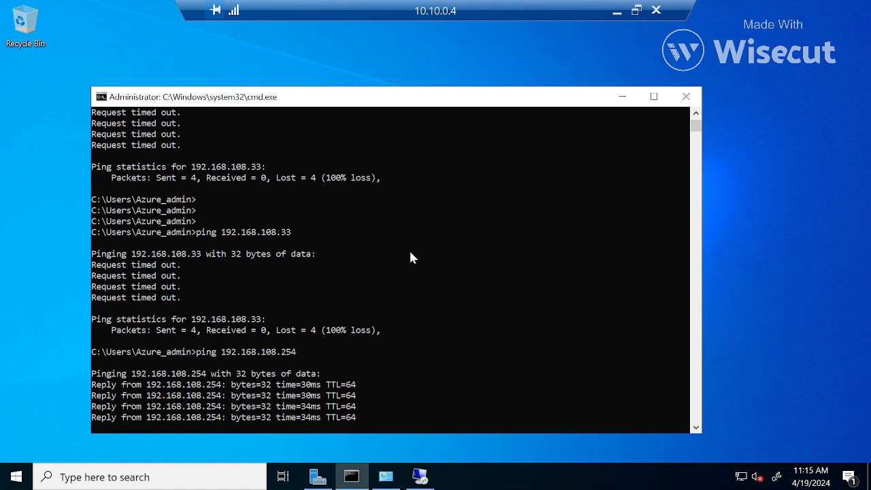
# Step: Minimize the remote session and the local command prompt, and open the virtual network gateways list in the Azure portal
pyautogui.click(617, 11)
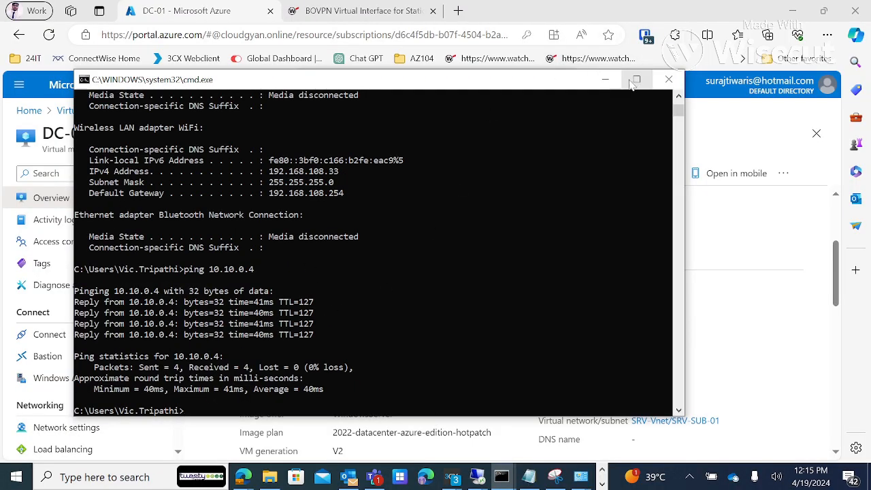
pyautogui.click(605, 79)
pyautogui.click(218, 151)
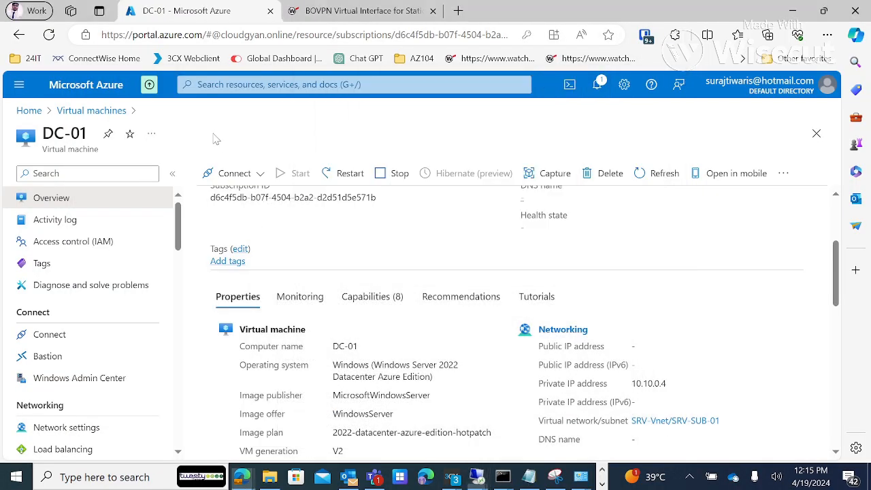
pyautogui.click(29, 111)
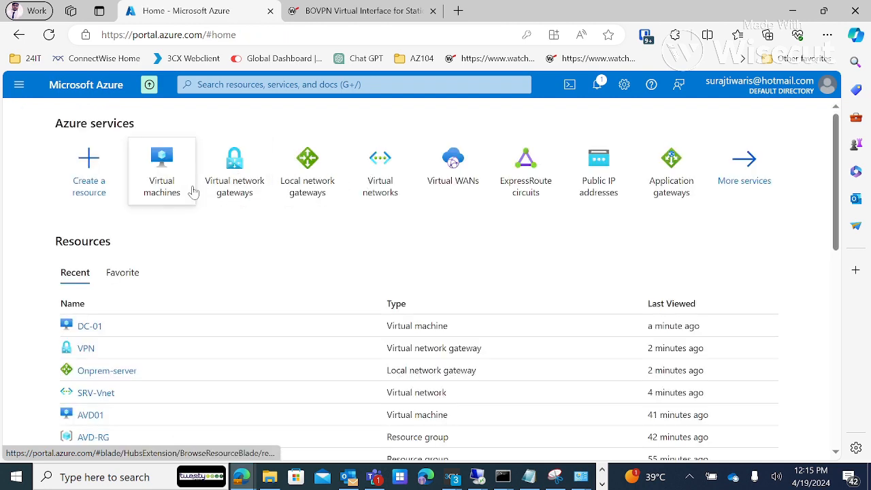
pyautogui.click(235, 194)
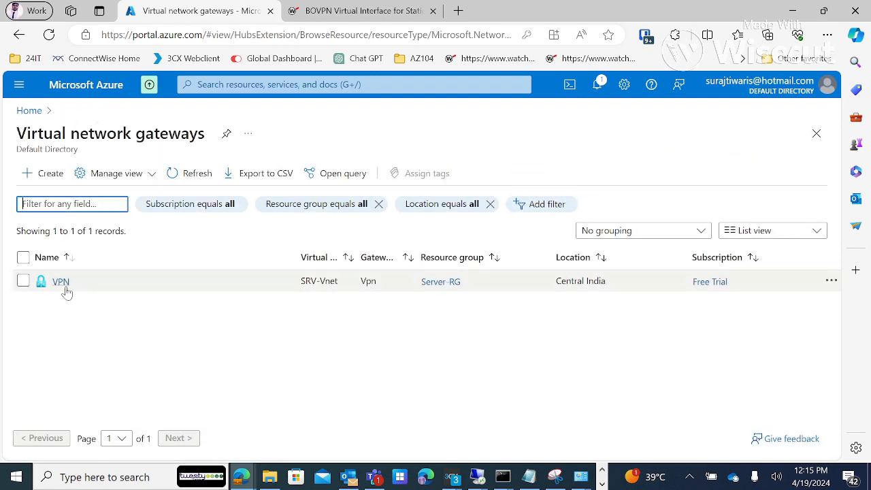
pyautogui.click(29, 110)
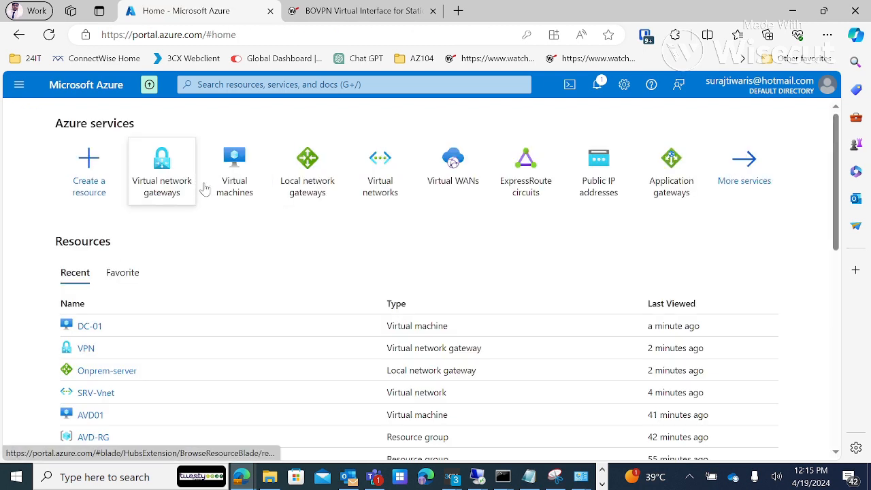
pyautogui.click(161, 189)
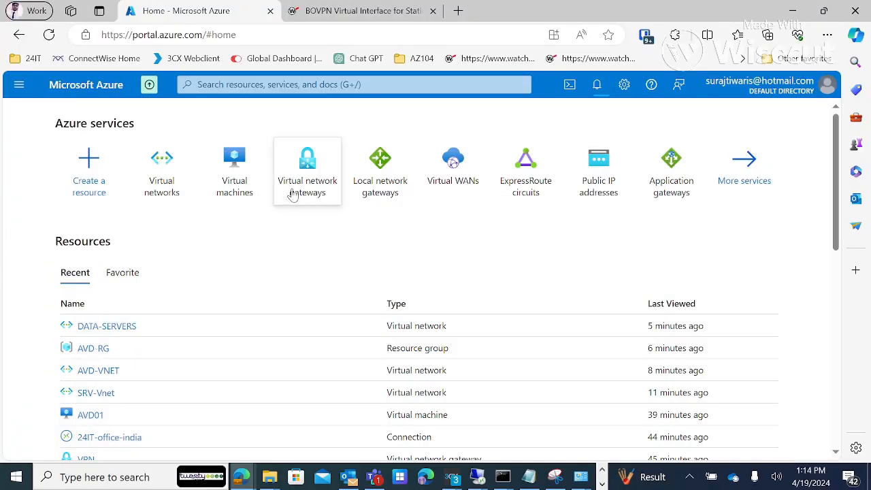
pyautogui.click(294, 196)
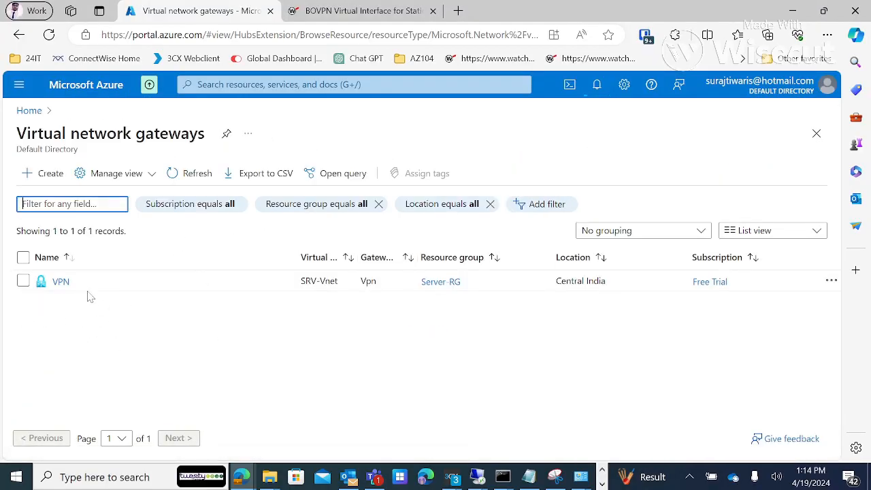
# Step: Return to the Azure portal home page and open the list of virtual networks
pyautogui.click(29, 110)
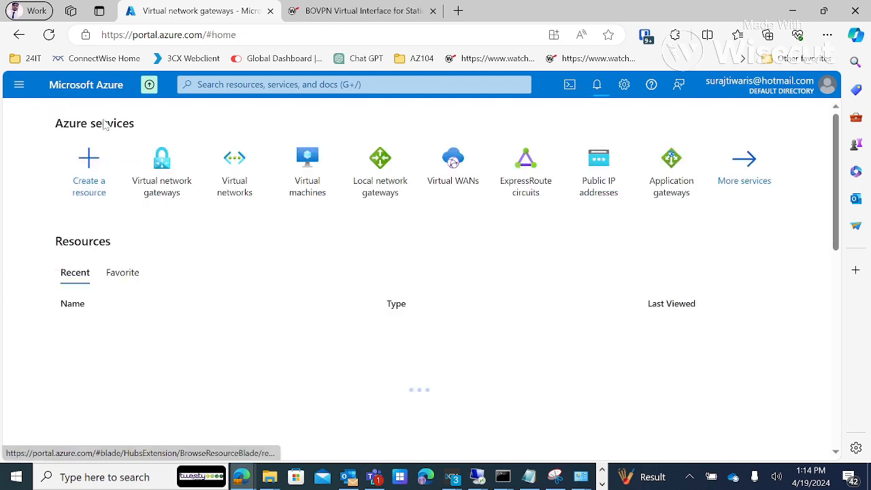
pyautogui.click(236, 187)
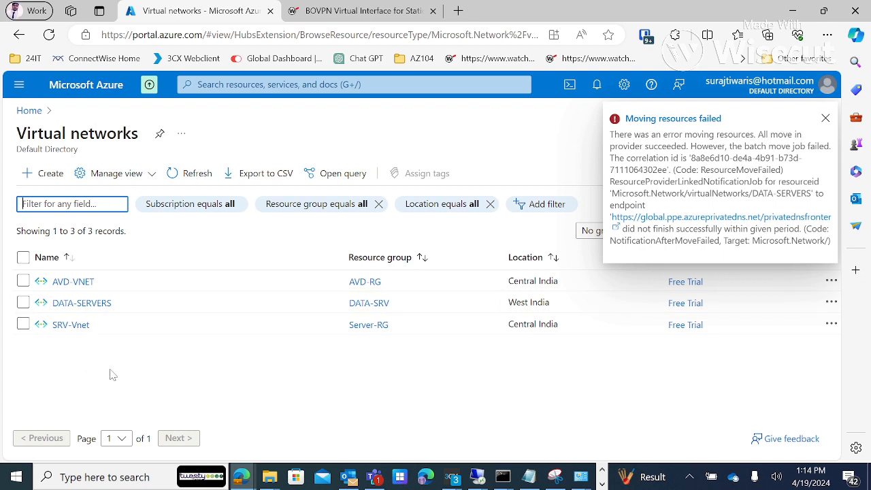
pyautogui.click(817, 138)
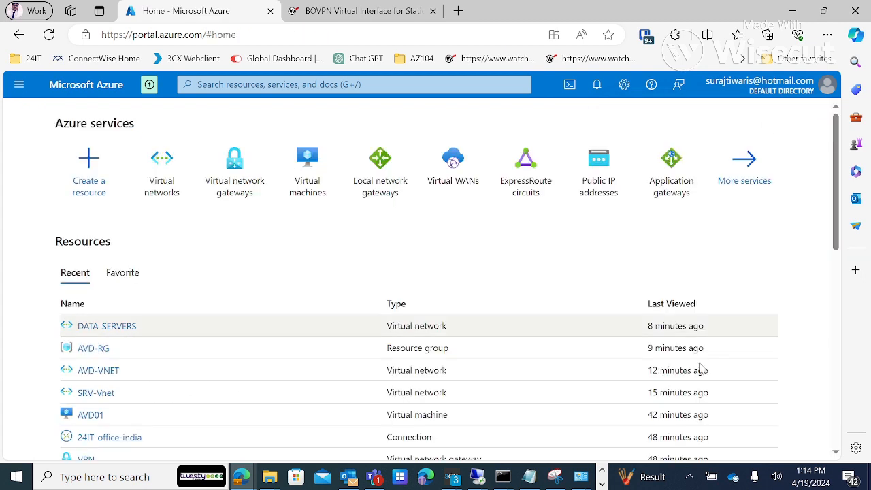
pyautogui.click(153, 185)
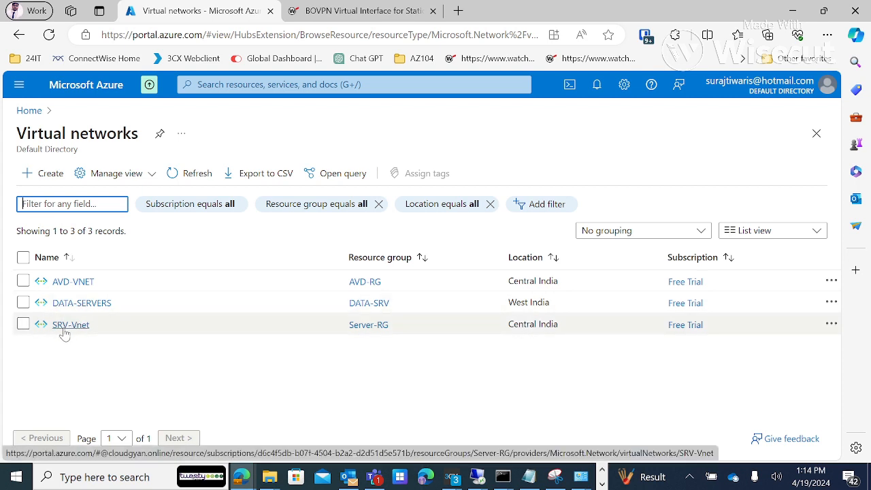
pyautogui.click(129, 334)
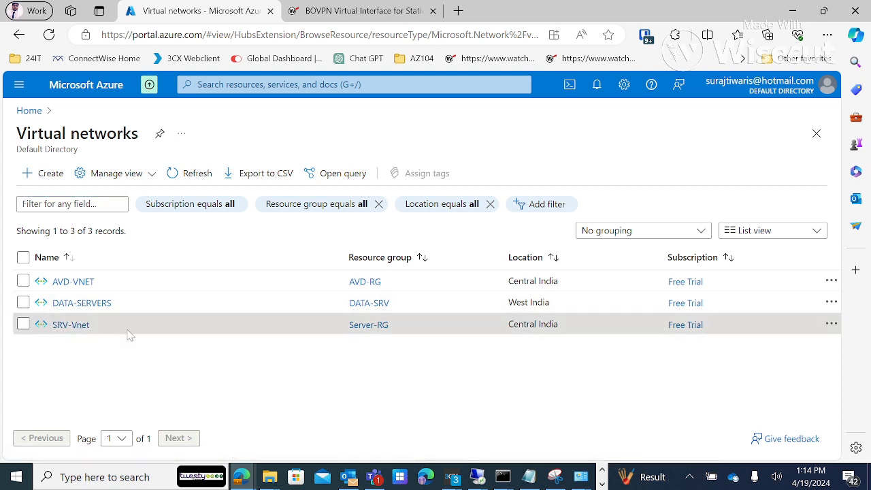
# Step: Open SRV-Vnet to check its connected devices, and return to the virtual networks list
pyautogui.click(62, 324)
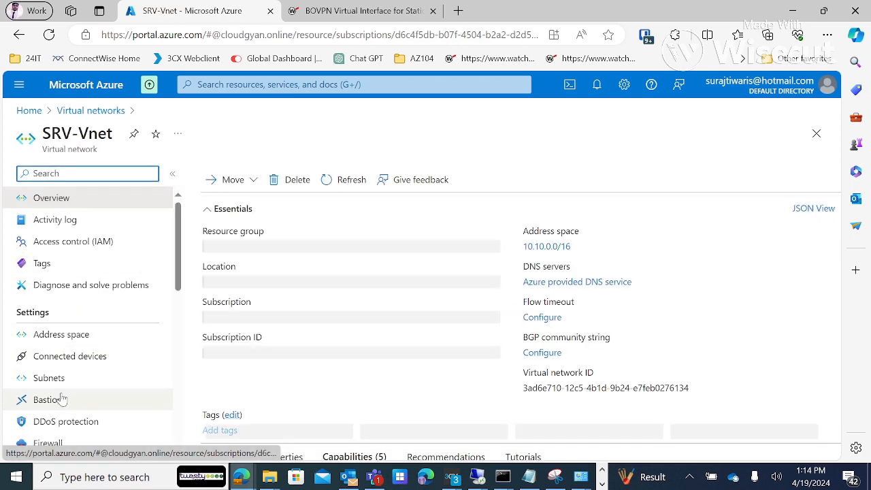
pyautogui.click(71, 356)
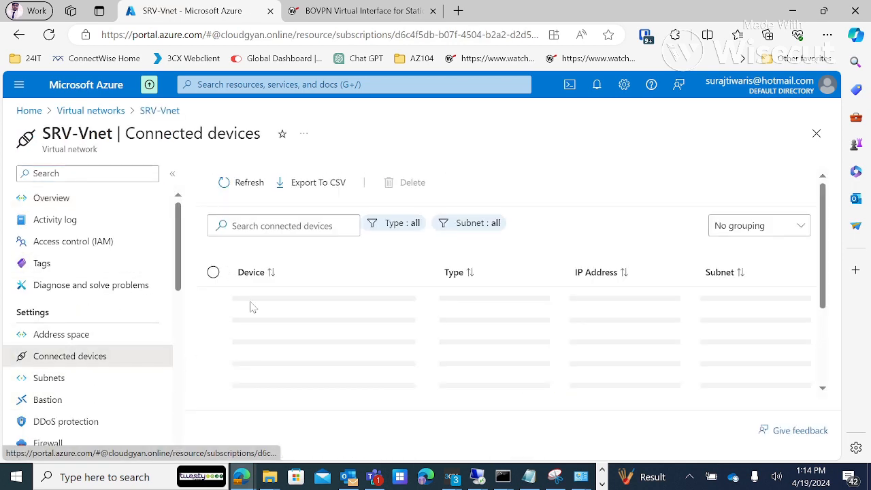
pyautogui.click(79, 116)
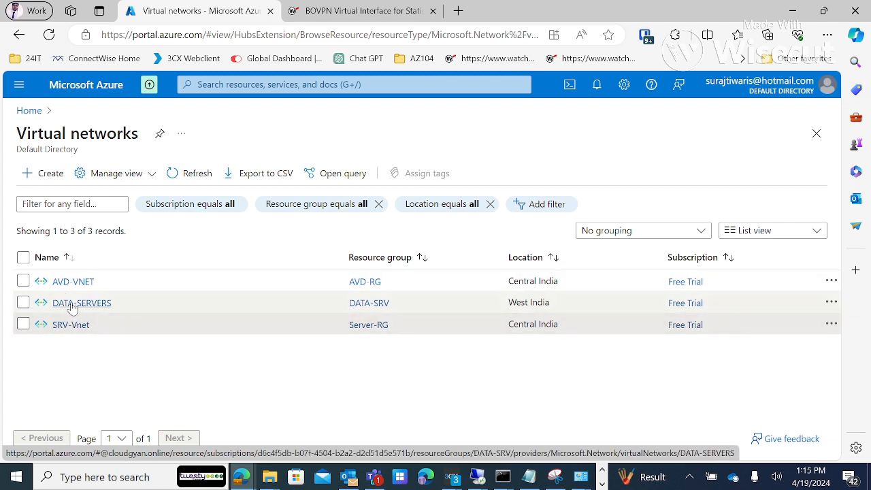
# Step: Open a blank peering form from SRV-Vnet's peerings and check which virtual network it applies to
pyautogui.click(60, 325)
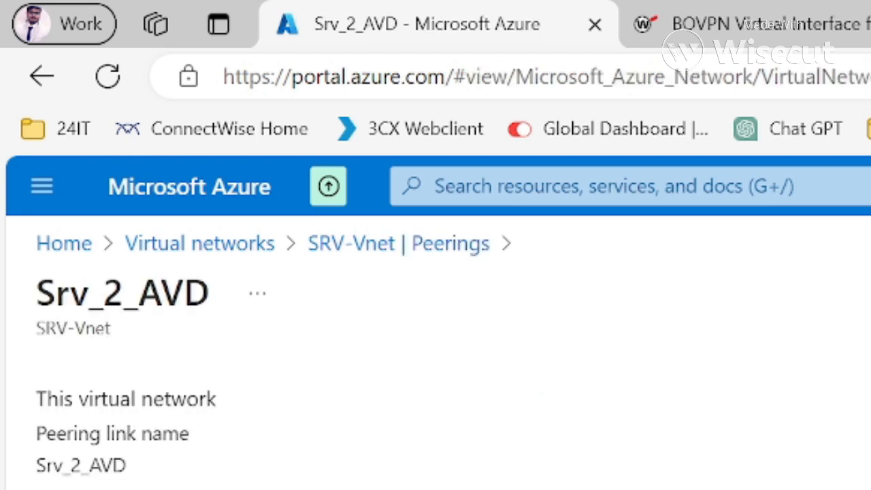
pyautogui.click(411, 245)
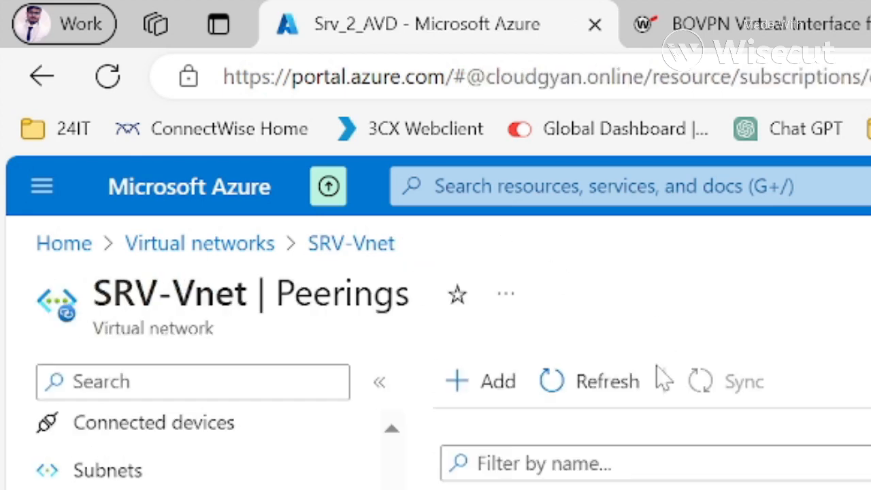
pyautogui.click(498, 385)
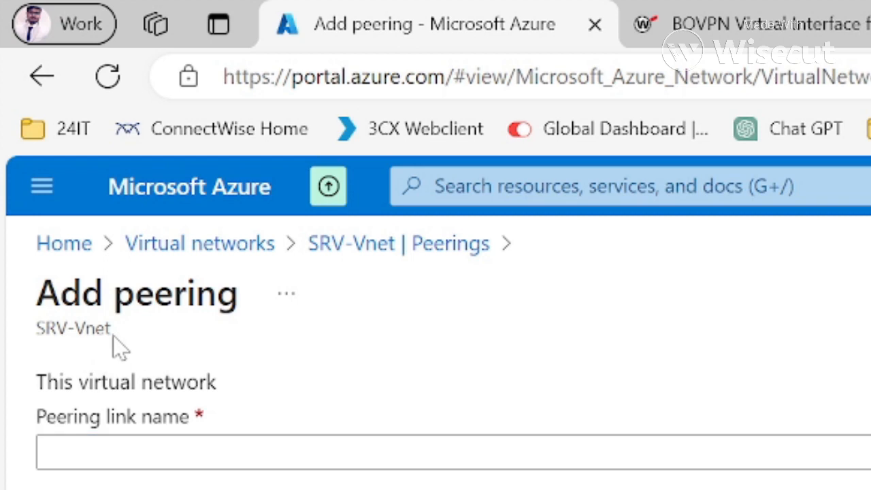
pyautogui.moveTo(113, 335); pyautogui.dragTo(68, 329)
pyautogui.scroll(-5, 292, 473)
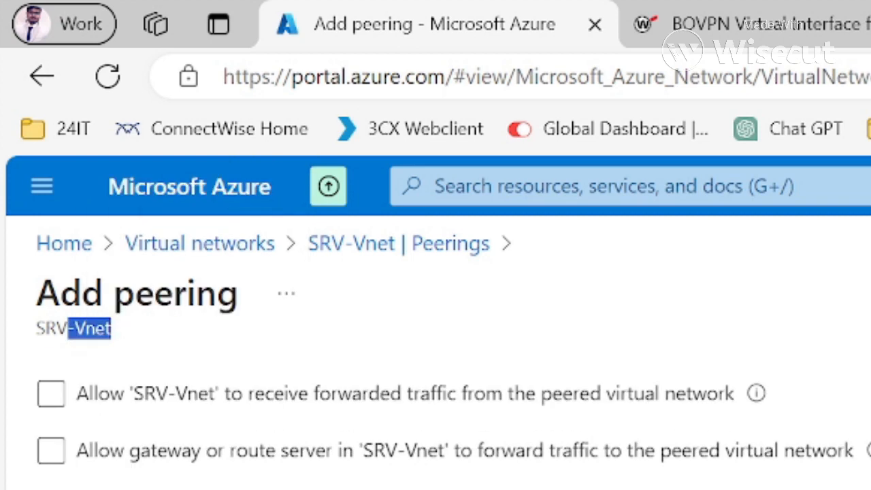
pyautogui.scroll(3, 436, 422)
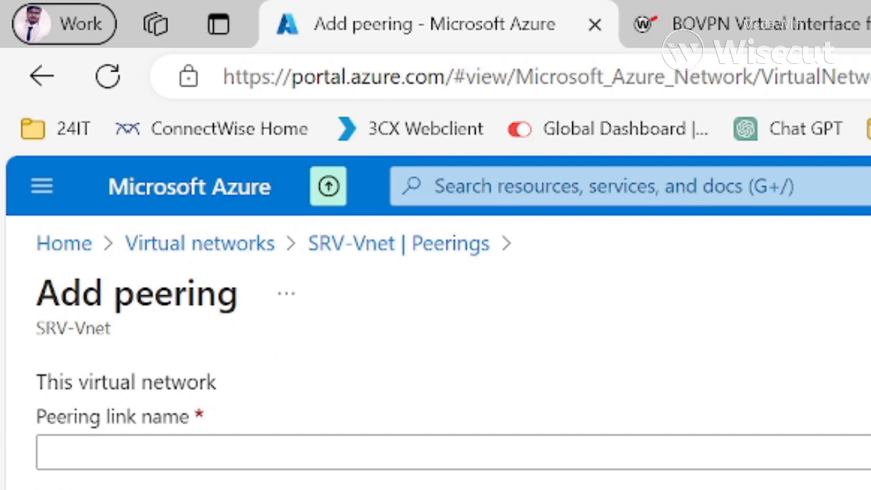
pyautogui.moveTo(111, 330); pyautogui.dragTo(35, 329)
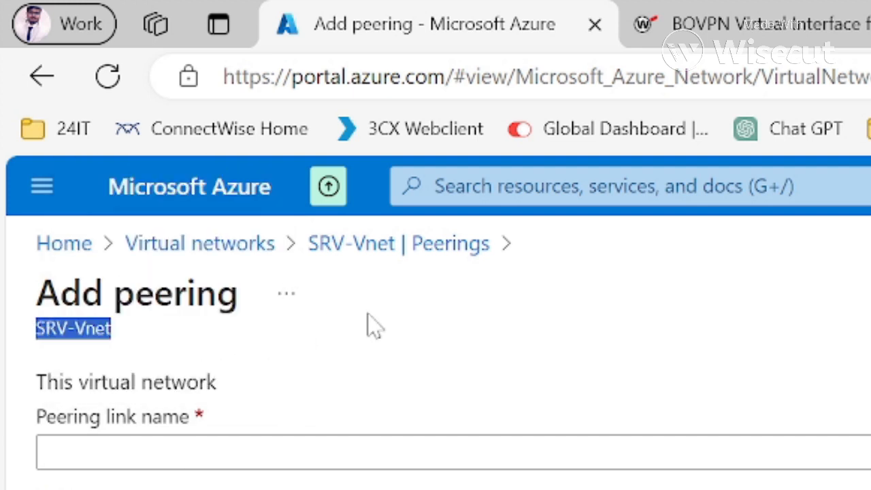
pyautogui.click(133, 345)
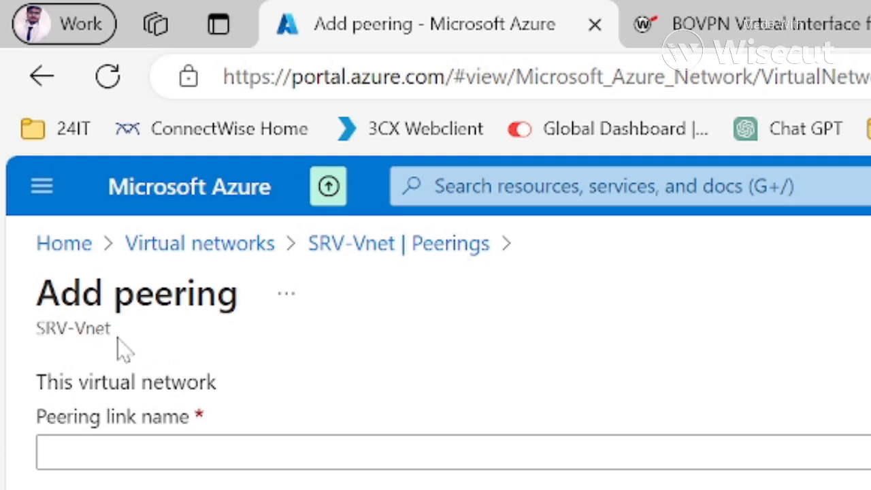
pyautogui.moveTo(149, 325); pyautogui.dragTo(34, 330)
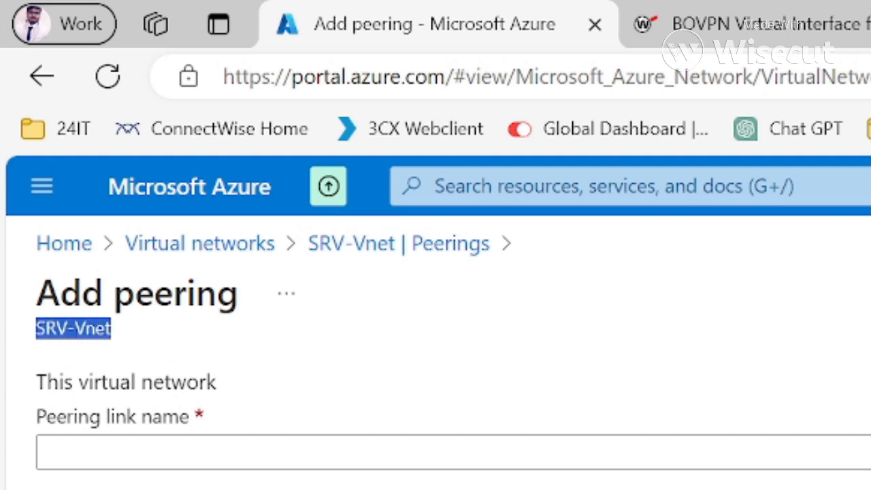
# Step: Reopen SRV-Vnet from the virtual networks list, view its subnets and connected devices, and open its Srv_2_AVD peering
pyautogui.click(191, 246)
pyautogui.click(88, 487)
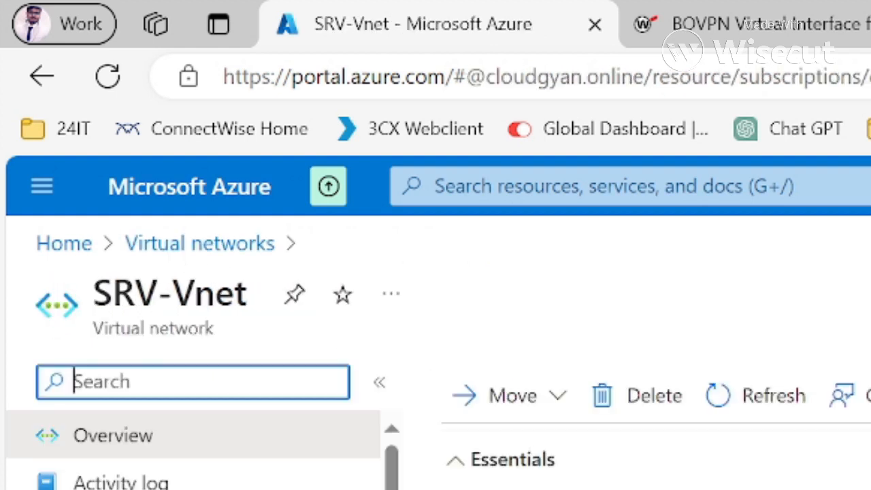
pyautogui.click(99, 487)
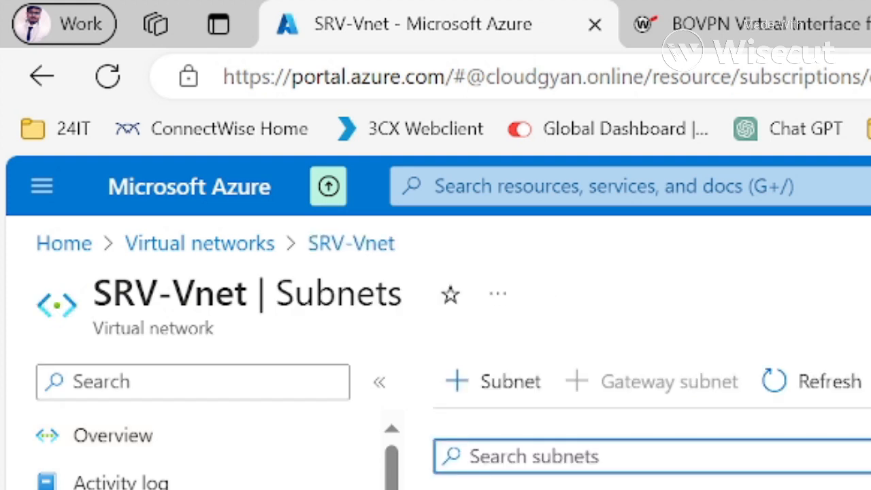
pyautogui.click(113, 487)
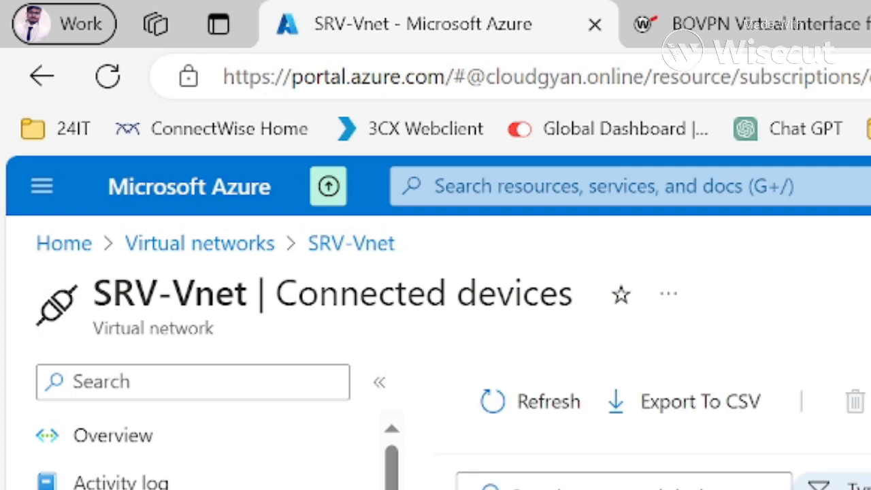
pyautogui.scroll(-5, 198, 449)
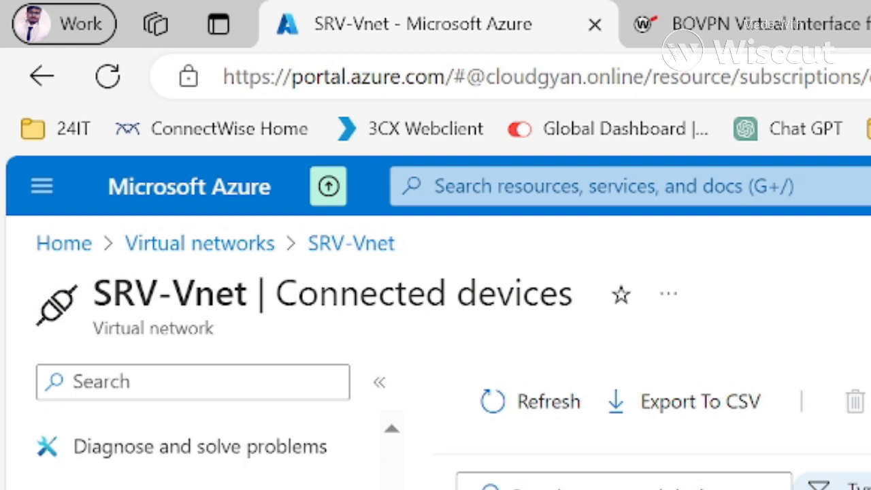
pyautogui.click(113, 487)
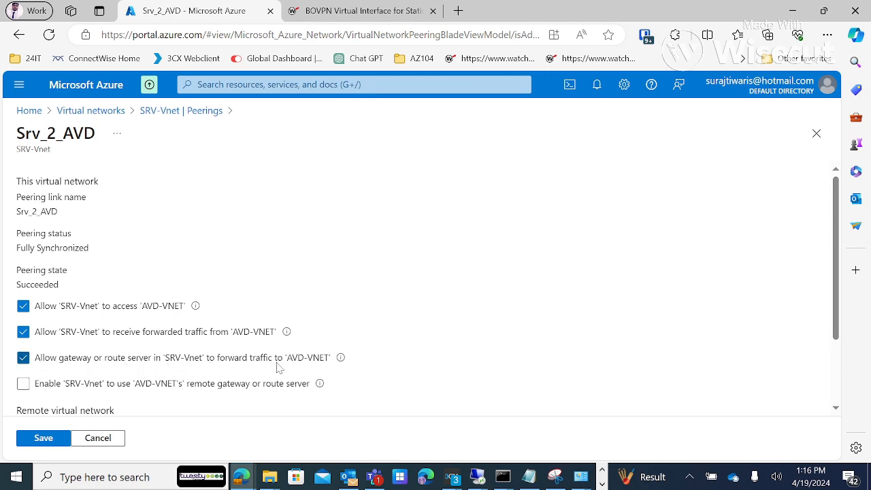
# Step: Go back to SRV-Vnet's peerings, start a new peering, and examine its traffic-forwarding, gateway and remote network options
pyautogui.click(183, 112)
pyautogui.click(217, 173)
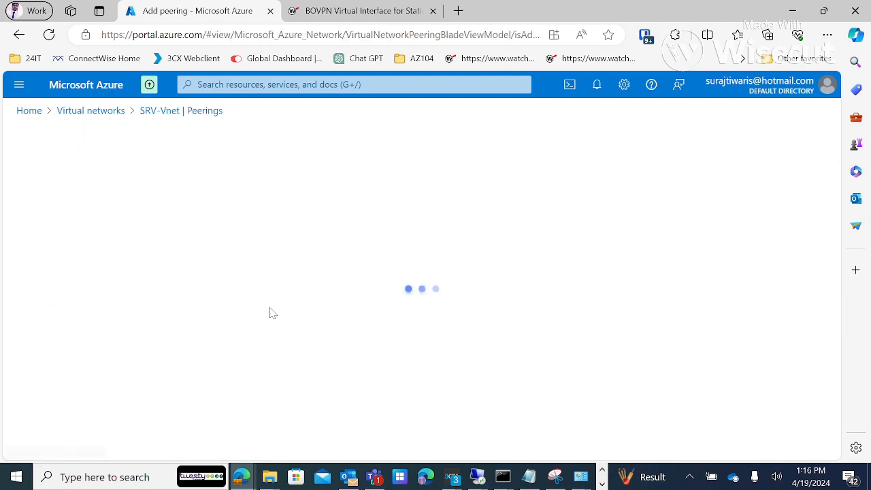
pyautogui.scroll(-4, 201, 317)
pyautogui.scroll(4, 206, 325)
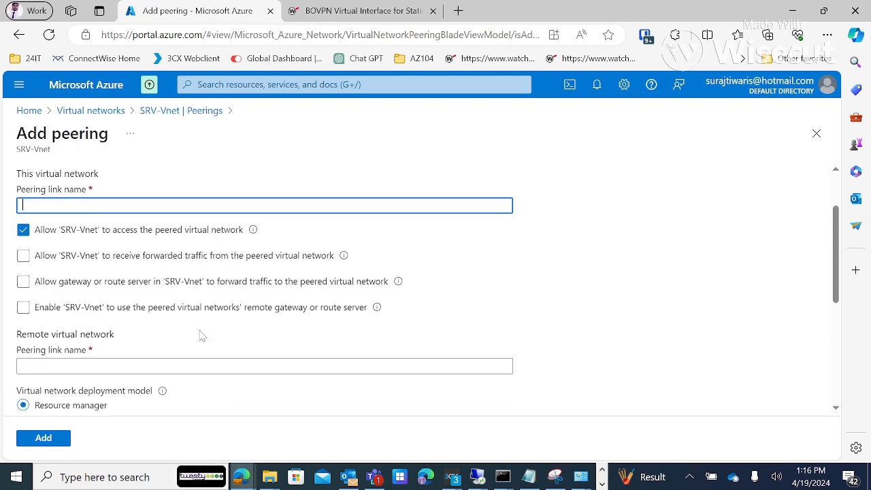
pyautogui.scroll(-1, 77, 303)
pyautogui.click(233, 256)
pyautogui.scroll(-1, 233, 255)
pyautogui.scroll(2, 232, 252)
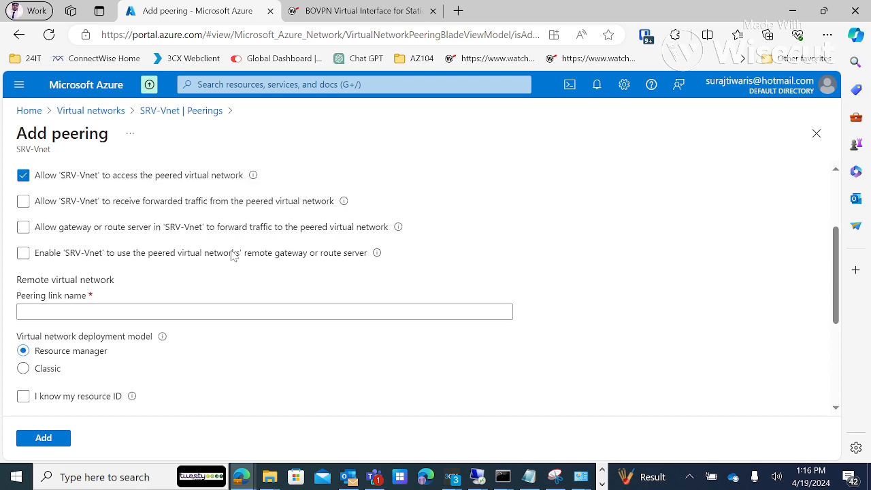
pyautogui.scroll(-1, 232, 263)
pyautogui.scroll(-1, 233, 267)
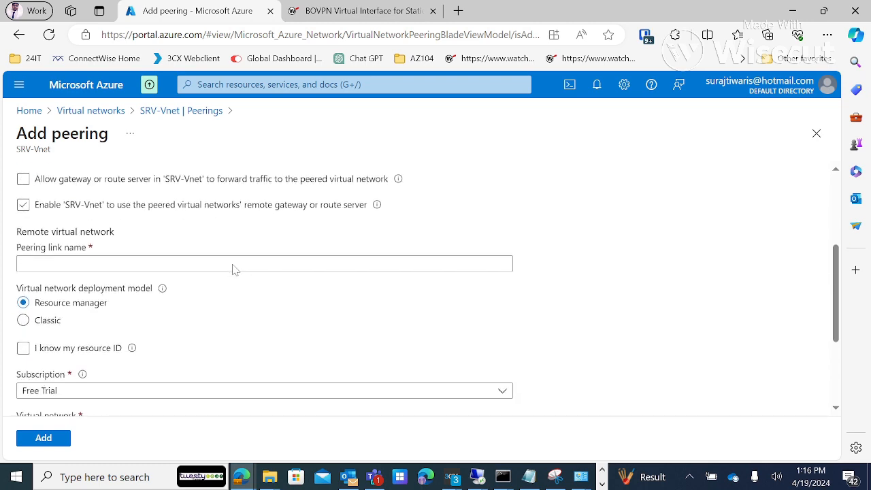
pyautogui.scroll(1, 234, 268)
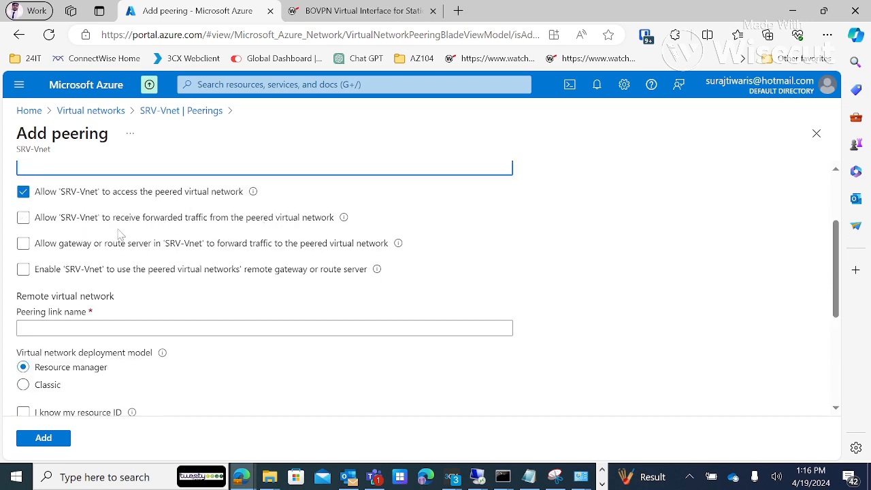
pyautogui.scroll(1, 113, 239)
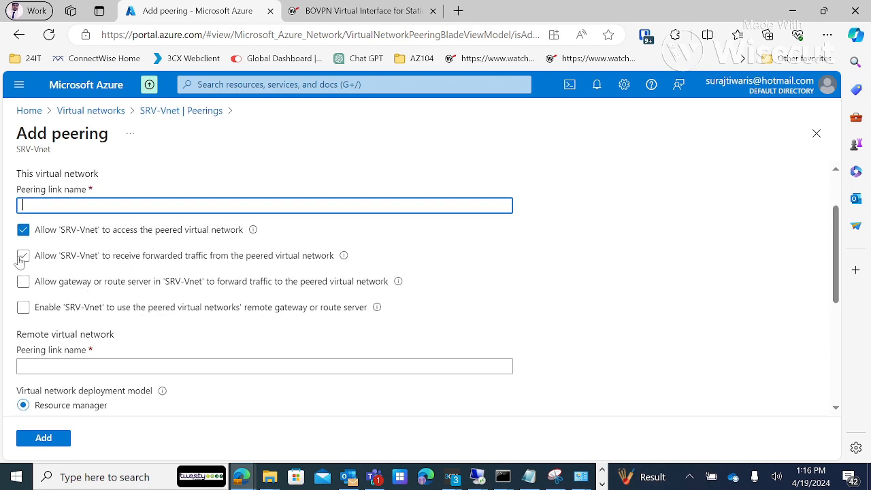
pyautogui.click(23, 281)
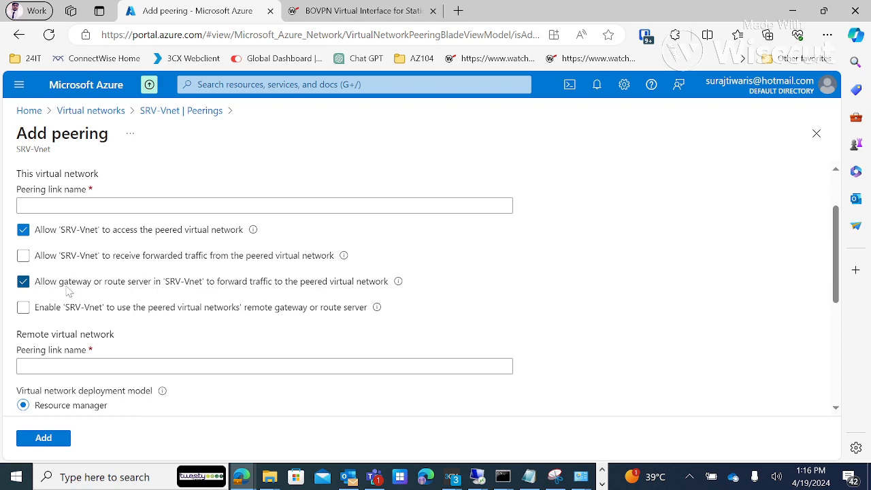
pyautogui.click(23, 256)
pyautogui.scroll(-2, 184, 341)
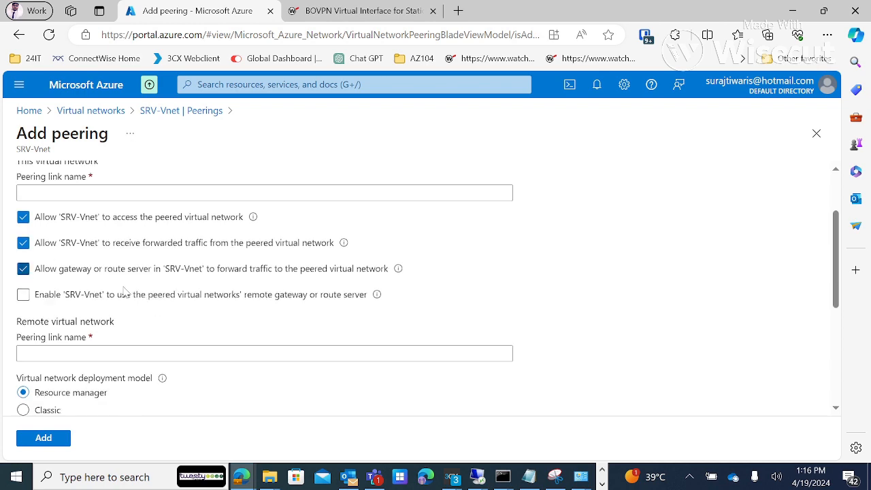
pyautogui.scroll(-2, 183, 340)
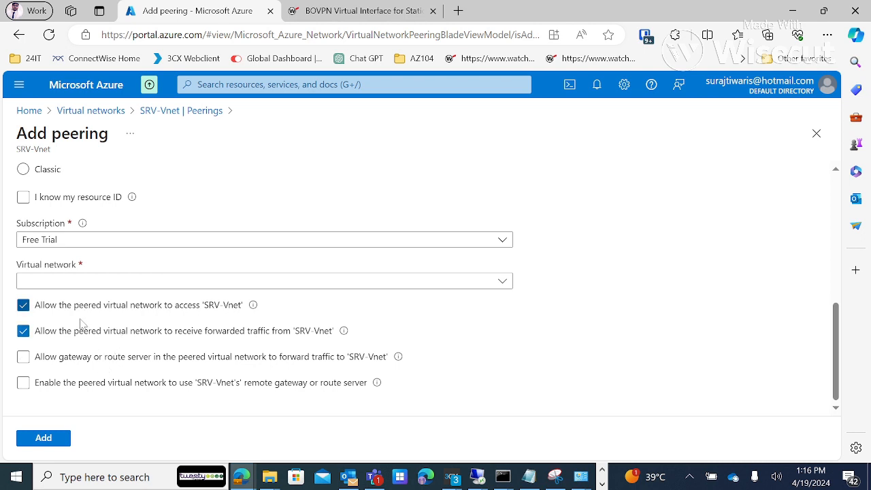
pyautogui.click(24, 361)
pyautogui.scroll(3, 80, 356)
pyautogui.click(817, 134)
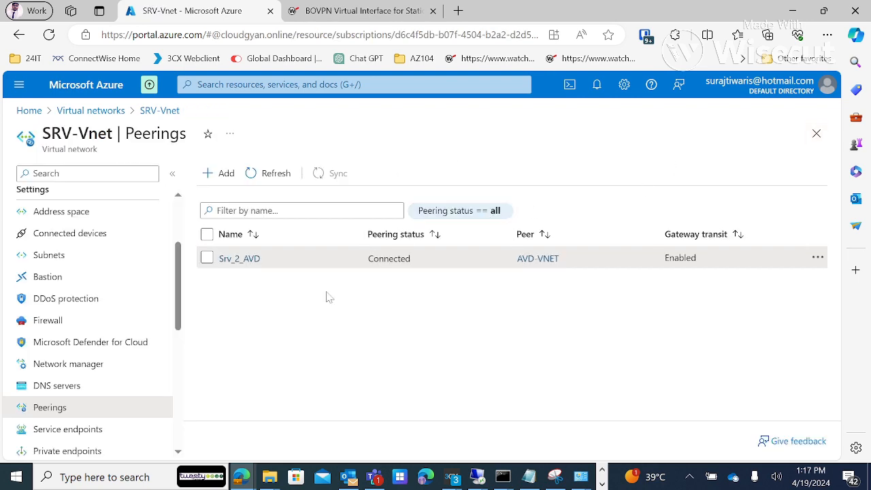
# Step: Open SRV-Vnet's Srv_2_AVD peering and review its traffic-forwarding and gateway settings
pyautogui.click(234, 259)
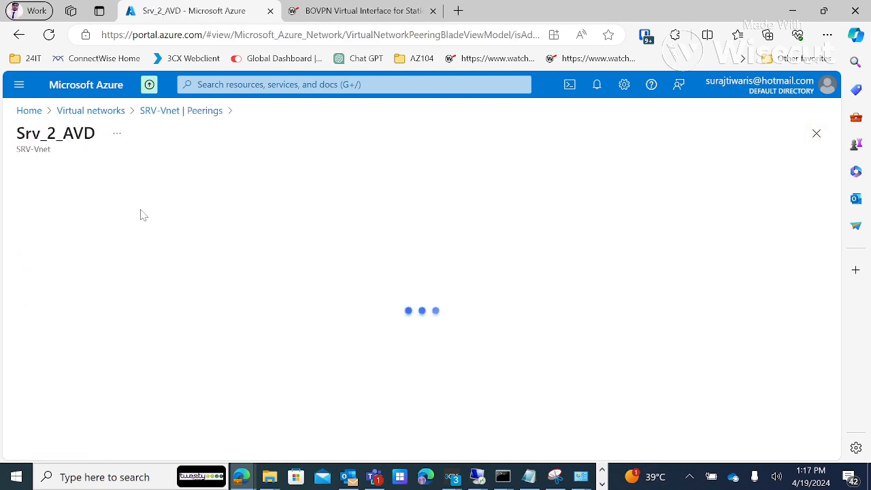
pyautogui.scroll(-2, 153, 311)
pyautogui.scroll(2, 152, 311)
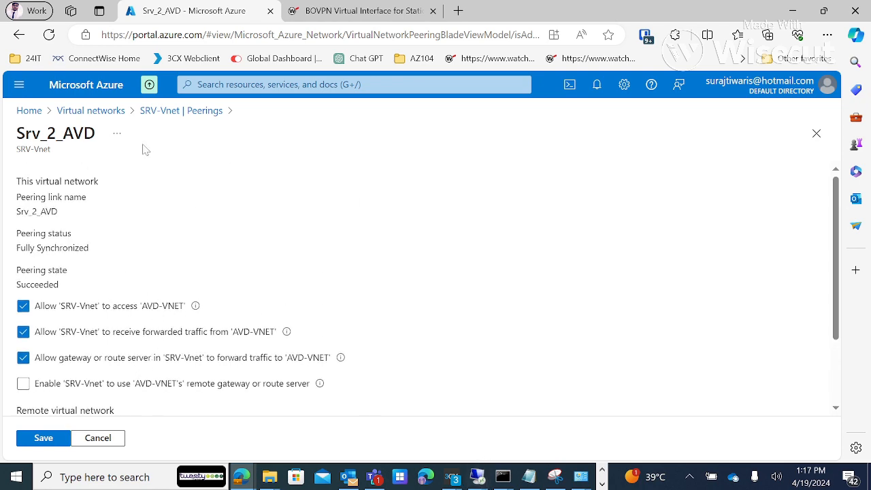
# Step: Switch to the Remote Desktop sessions for 10.20.0.4 and 10.10.0.4, view them, and minimise both to return to the Azure portal
pyautogui.click(479, 481)
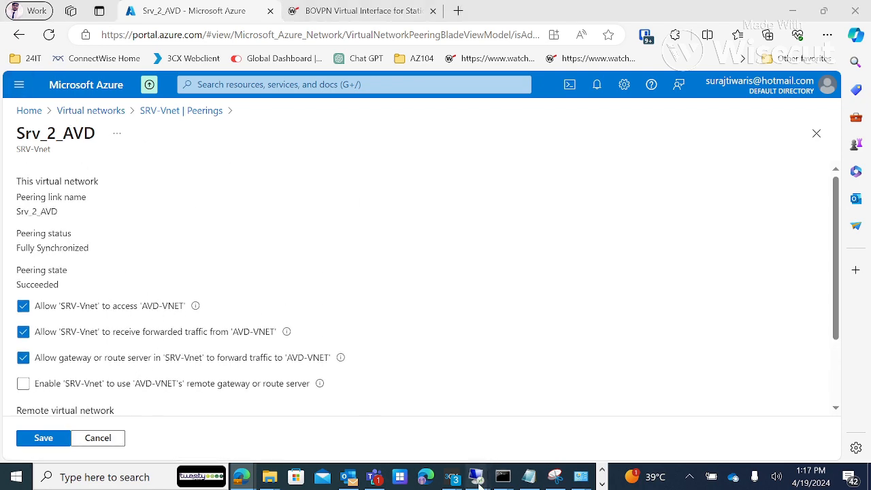
pyautogui.moveTo(335, 403)
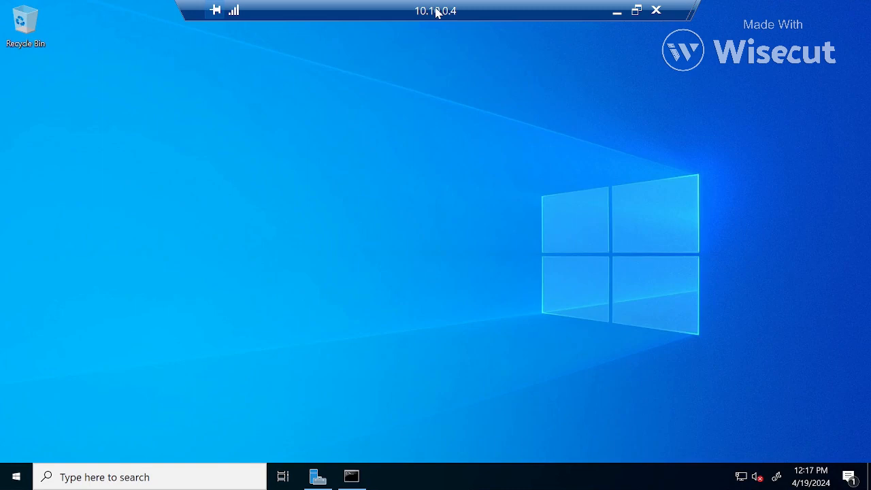
pyautogui.moveTo(437, 9); pyautogui.dragTo(660, 7)
pyautogui.moveTo(591, 13); pyautogui.dragTo(710, 6)
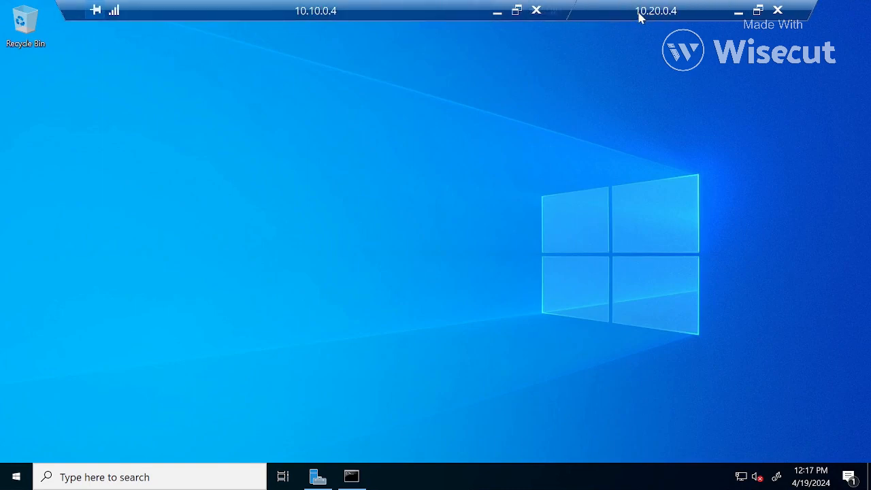
pyautogui.click(740, 11)
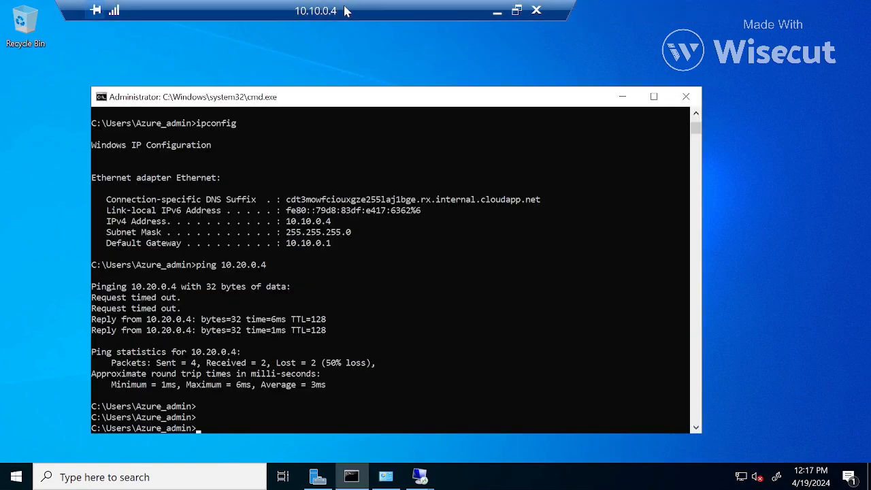
pyautogui.moveTo(348, 10); pyautogui.dragTo(449, 8)
pyautogui.click(600, 15)
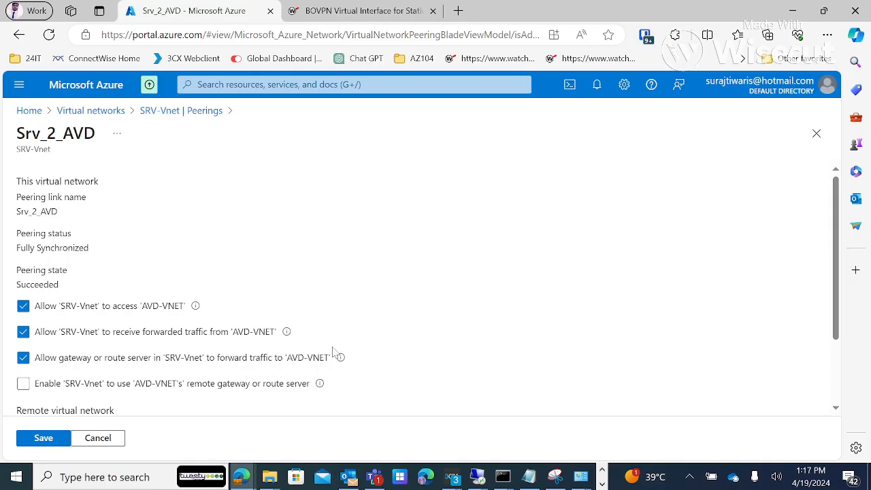
# Step: Look over the Srv_2_AVD peering's settings once more and return to the virtual networks list
pyautogui.scroll(-2, 185, 312)
pyautogui.scroll(2, 149, 269)
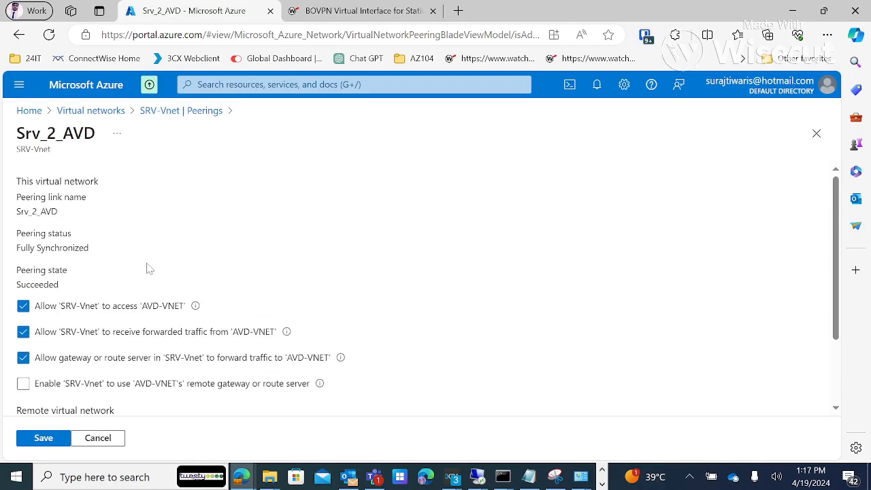
pyautogui.click(92, 111)
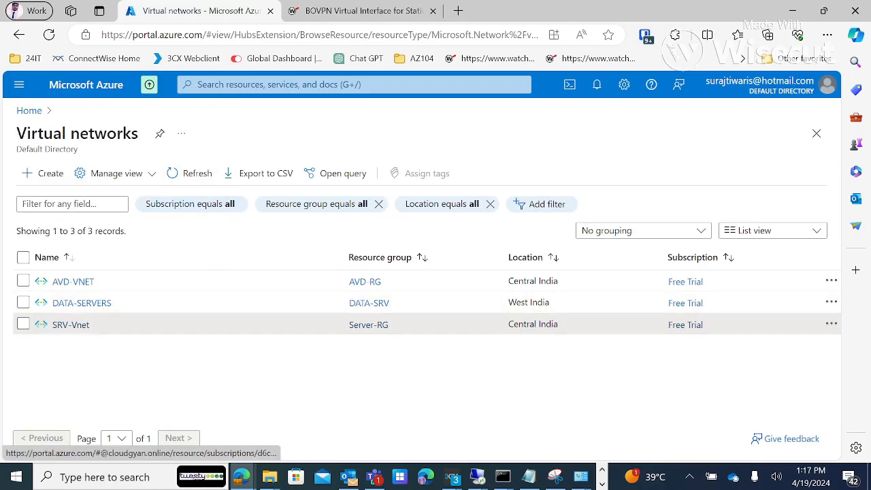
# Step: Switch to the rds01 remote session's Fireware Policy Manager and open the to-Azure BOVPN virtual interface for editing
pyautogui.click(477, 477)
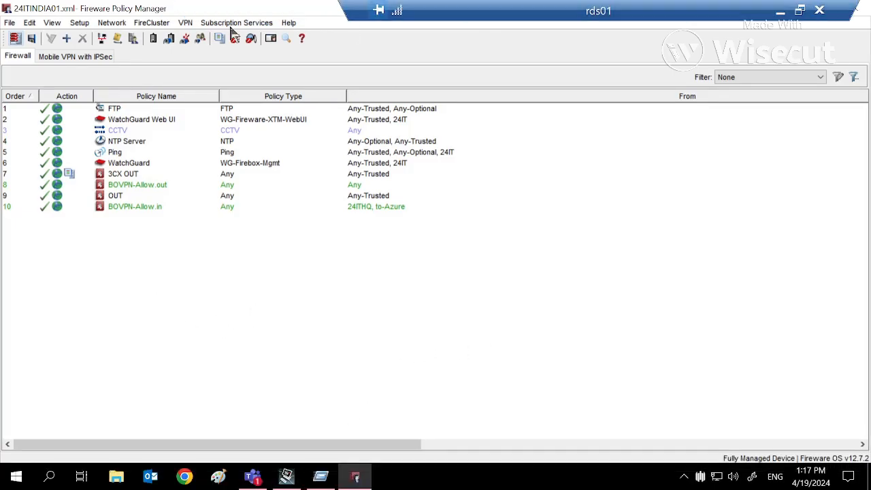
pyautogui.click(188, 23)
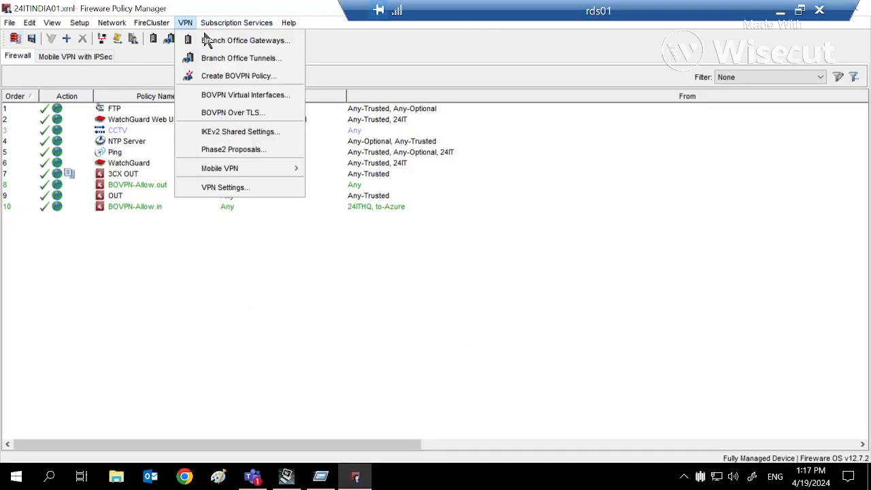
pyautogui.click(226, 98)
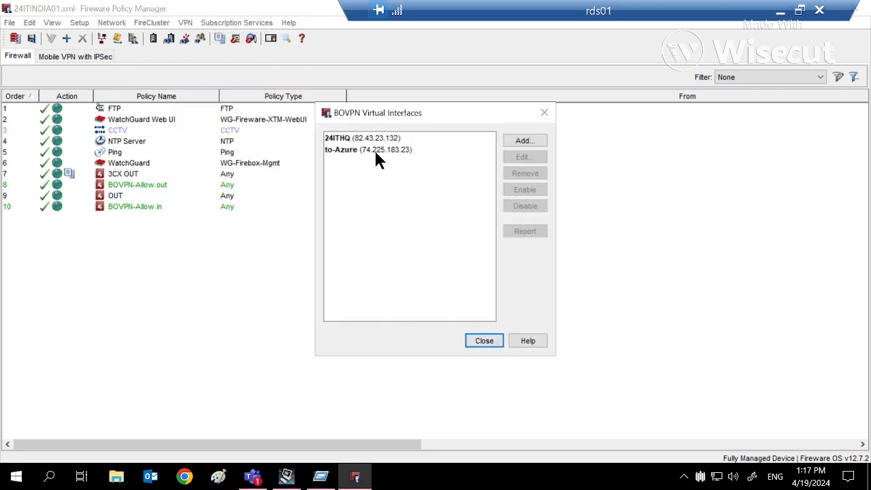
pyautogui.click(476, 150)
pyautogui.click(524, 158)
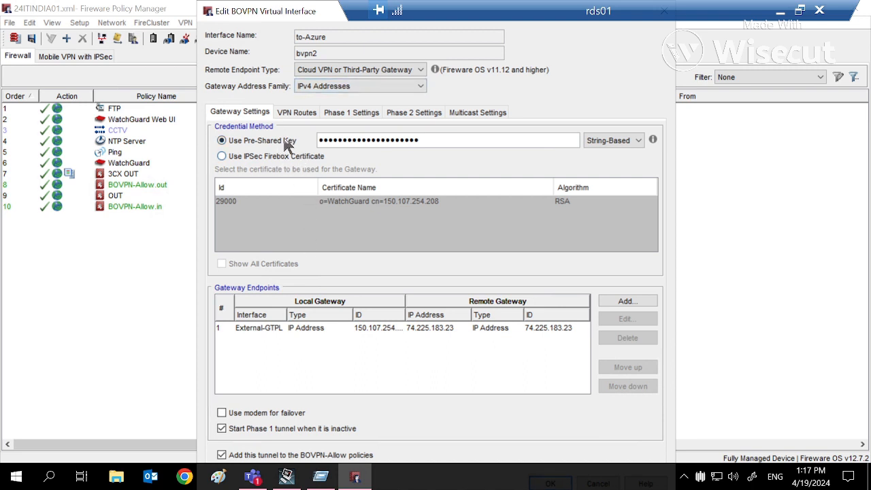
# Step: Review the to-Azure interface's gateway settings and VPN routes, select the 10.20.0.0/16 route, and minimise the remote session
pyautogui.click(296, 113)
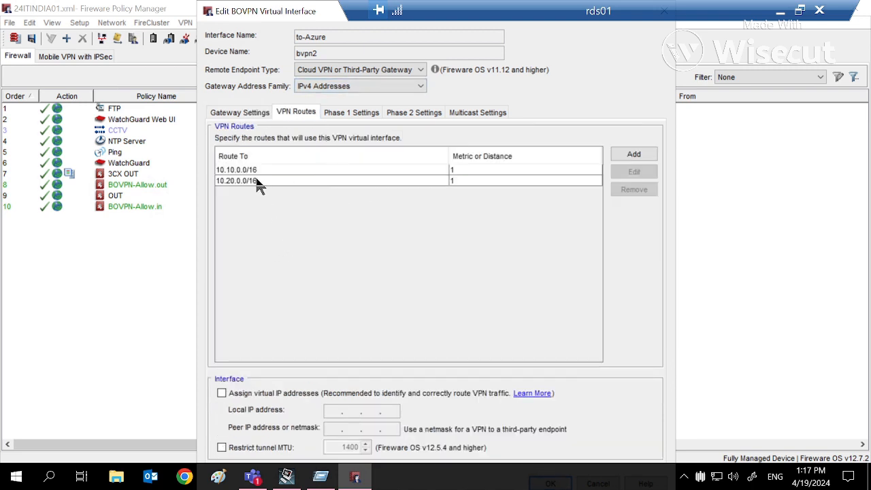
pyautogui.click(249, 116)
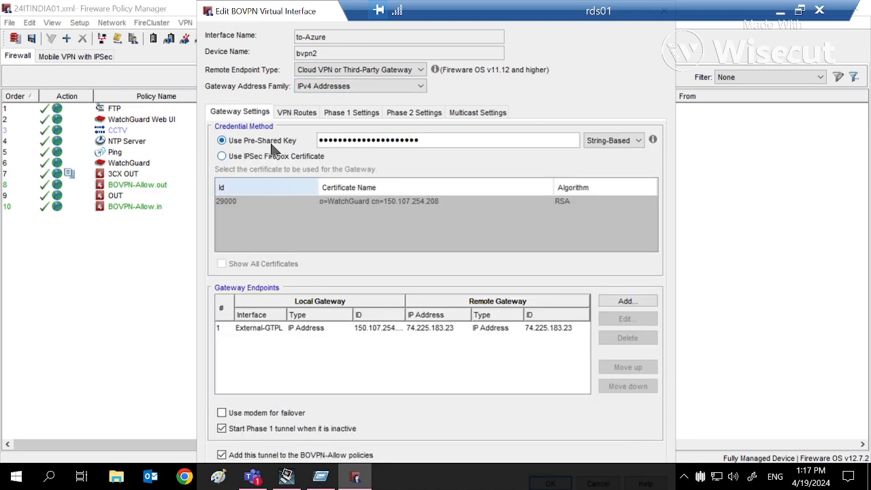
pyautogui.click(293, 116)
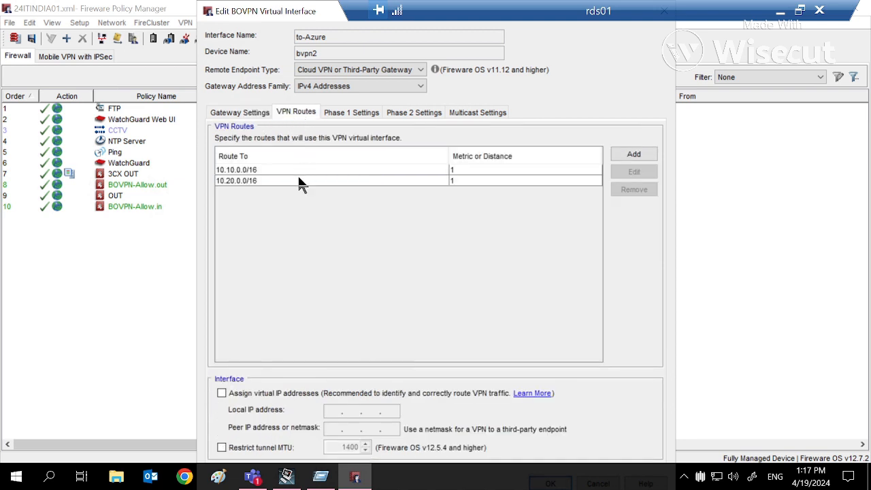
pyautogui.click(239, 181)
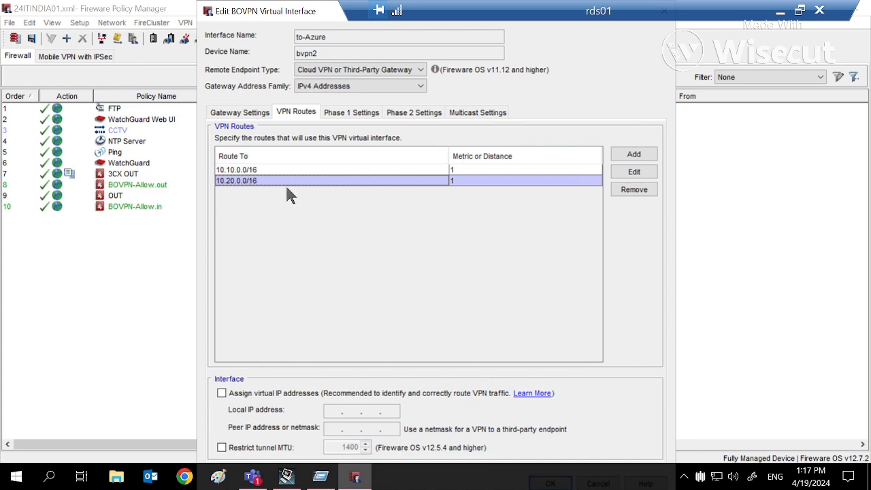
pyautogui.click(781, 12)
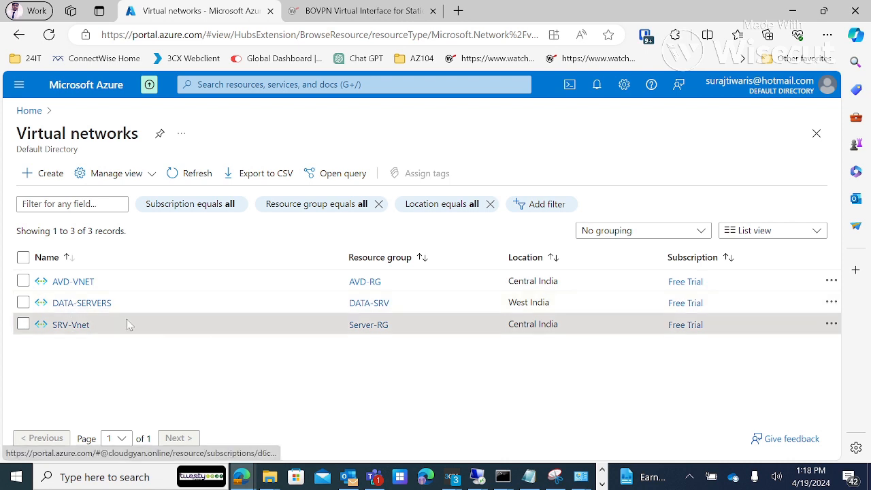
# Step: Find the open Remote Desktop windows and switch to the 10.10.0.4 session
pyautogui.click(602, 484)
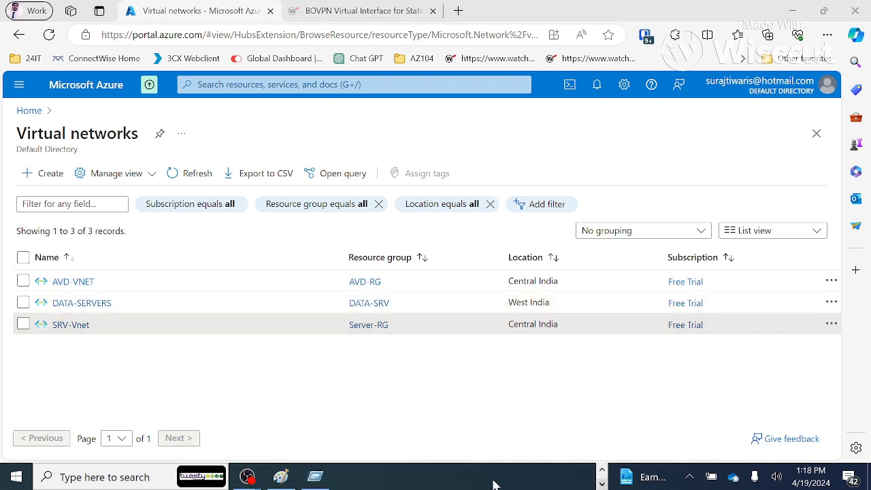
pyautogui.click(603, 470)
pyautogui.moveTo(477, 477)
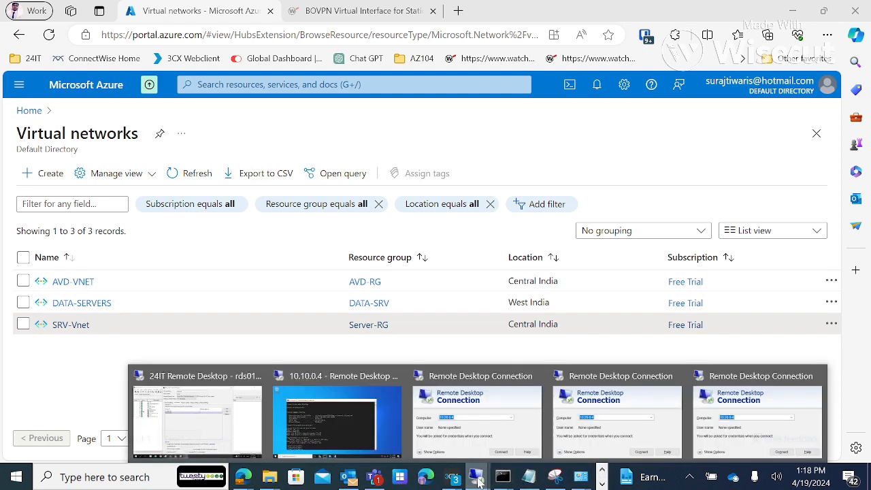
pyautogui.click(322, 417)
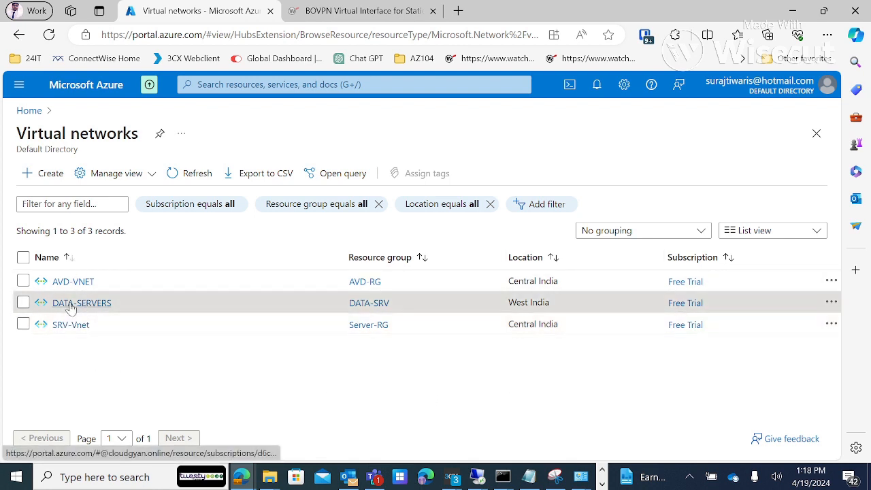
# Step: Open the DATA-SERVERS virtual network to check its address space, and return to the virtual networks list
pyautogui.click(70, 303)
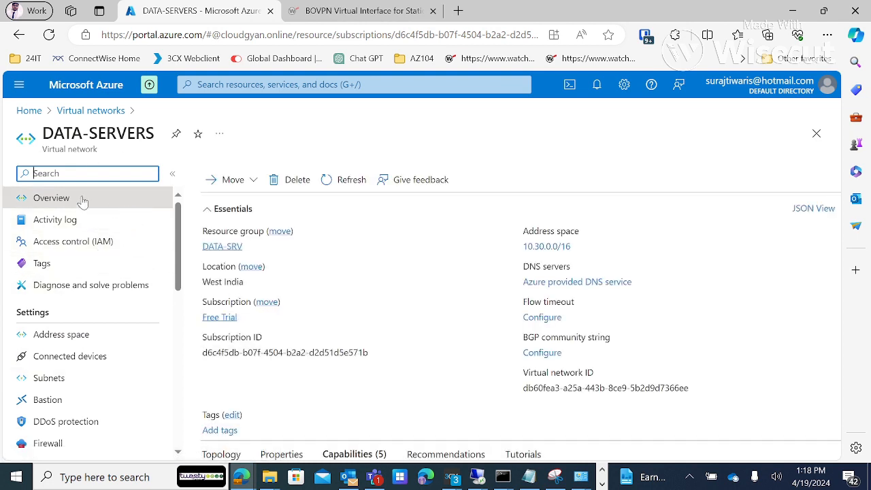
pyautogui.hotkey('alt', 'Left')
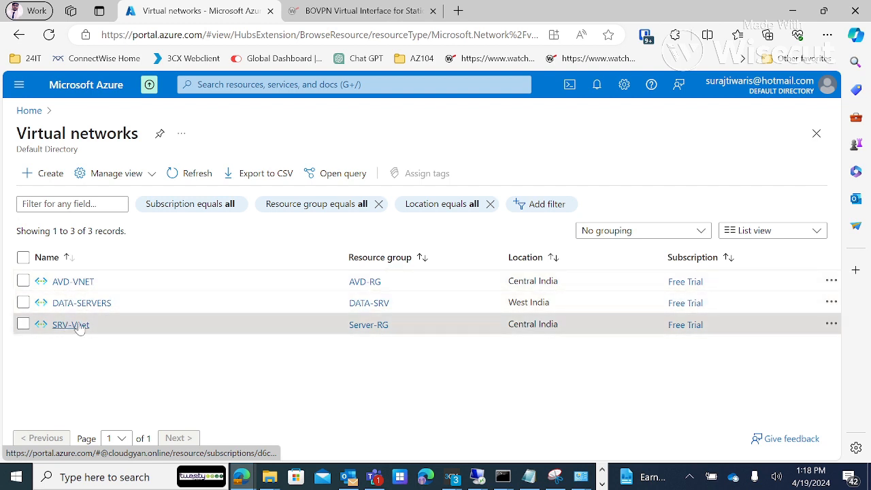
# Step: Start a new peering from SRV-Vnet's peerings and name this virtual network's peering link SRV-VNET
pyautogui.click(70, 325)
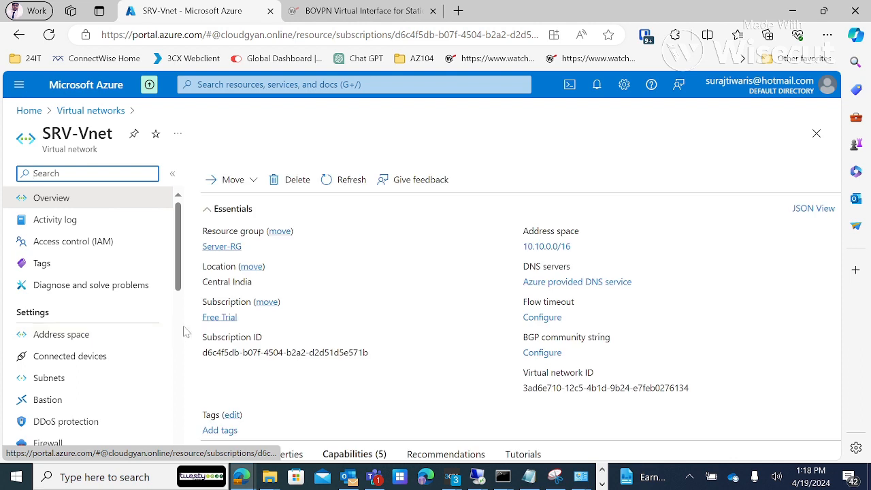
pyautogui.scroll(-1, 64, 342)
pyautogui.scroll(-1, 64, 402)
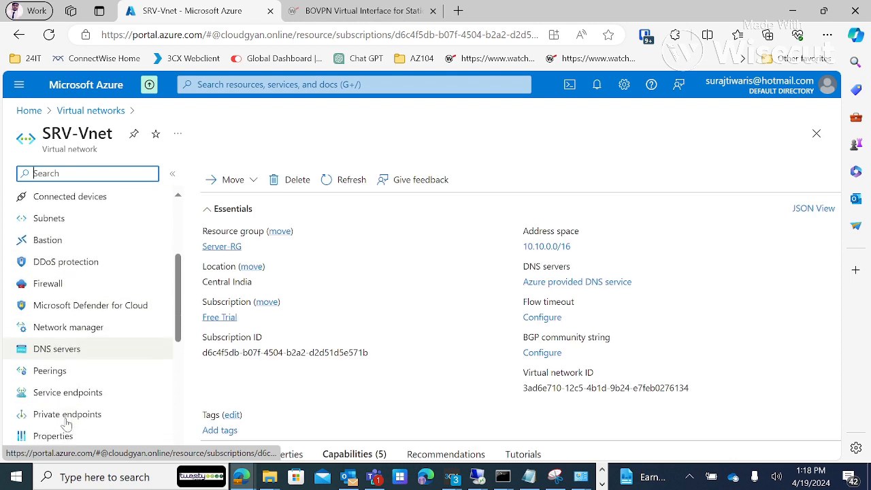
pyautogui.click(54, 366)
pyautogui.click(226, 174)
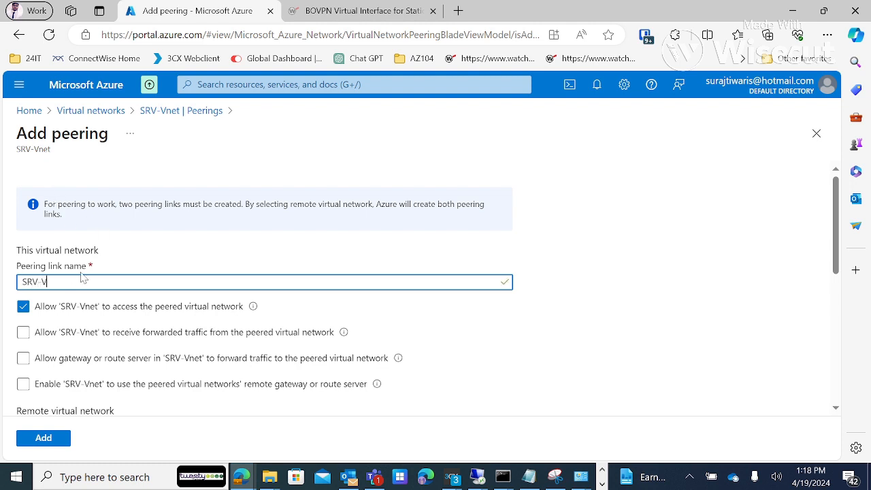
pyautogui.scroll(-1, 220, 361)
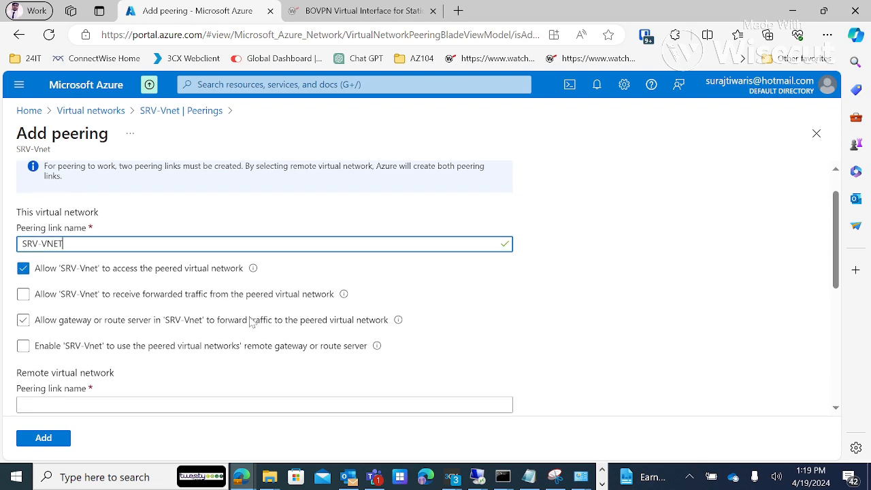
pyautogui.scroll(-1, 332, 306)
pyautogui.scroll(1, 201, 288)
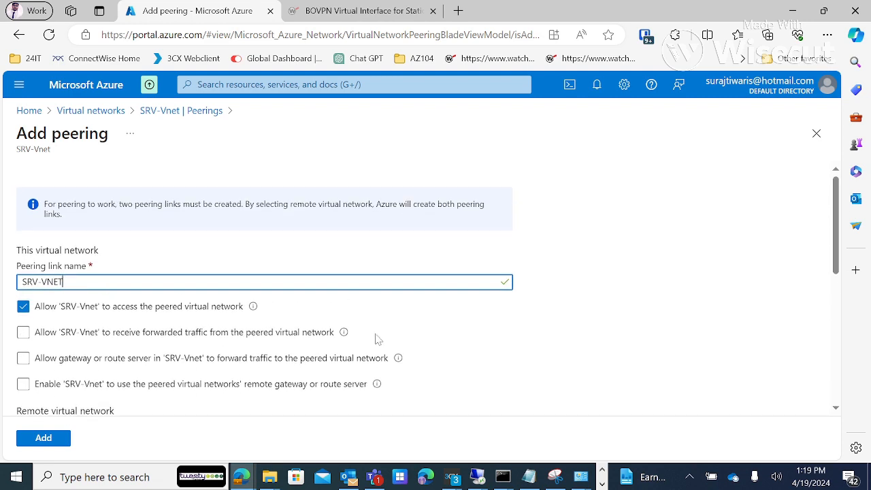
# Step: Allow SRV-Vnet to receive forwarded traffic from the peered network and its gateway to forward traffic to that network
pyautogui.click(23, 332)
pyautogui.click(24, 359)
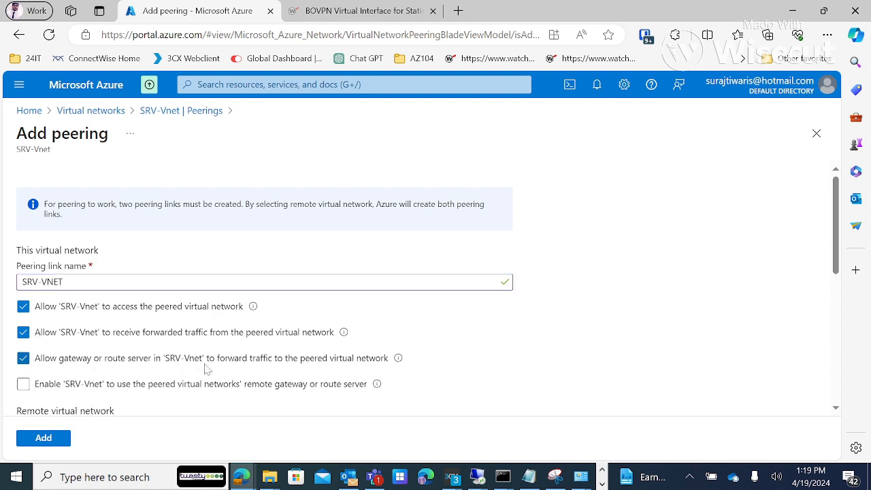
pyautogui.scroll(-1, 208, 366)
pyautogui.scroll(-2, 252, 326)
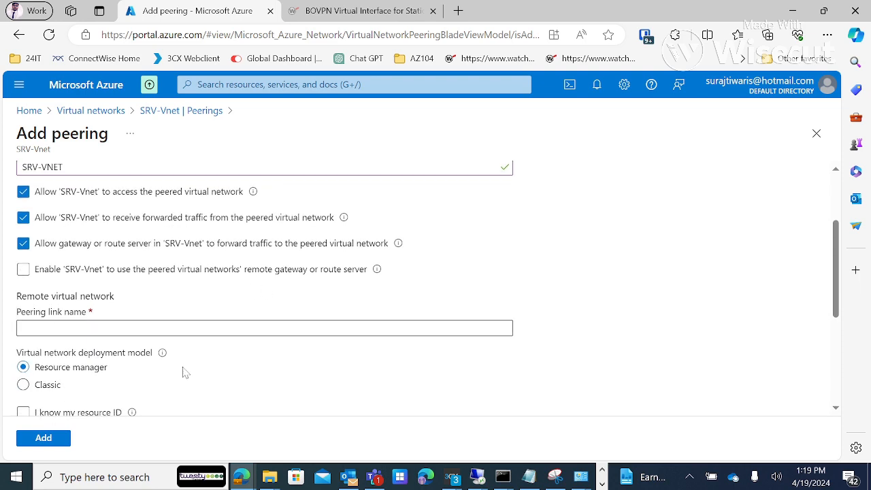
pyautogui.scroll(3, 136, 330)
# Step: Name the remote peering link DATAsrv_2_SRVVnet and rename this virtual network's peering link SRV-VNET_2_DATASRV
pyautogui.scroll(-4, 107, 331)
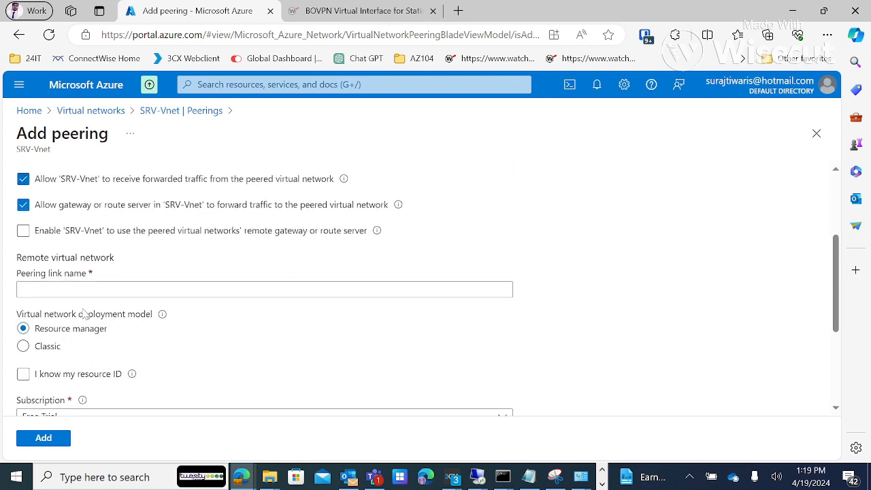
pyautogui.click(86, 291)
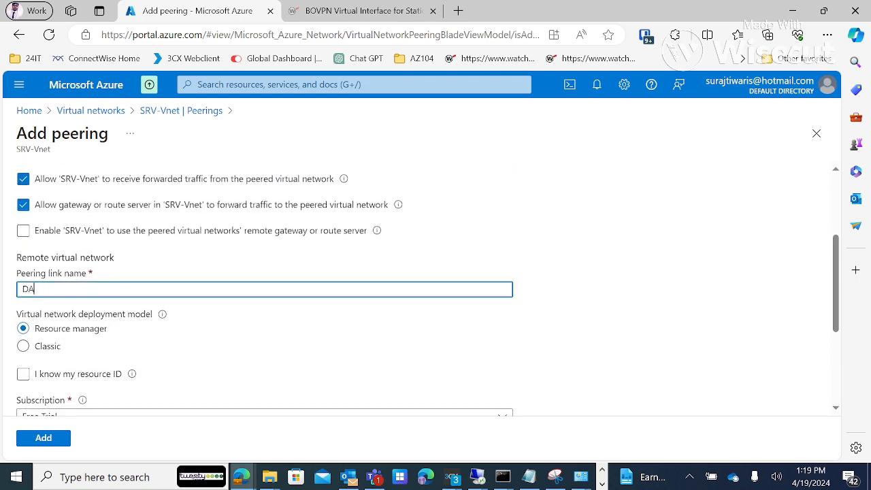
pyautogui.write('DATAsrv-')
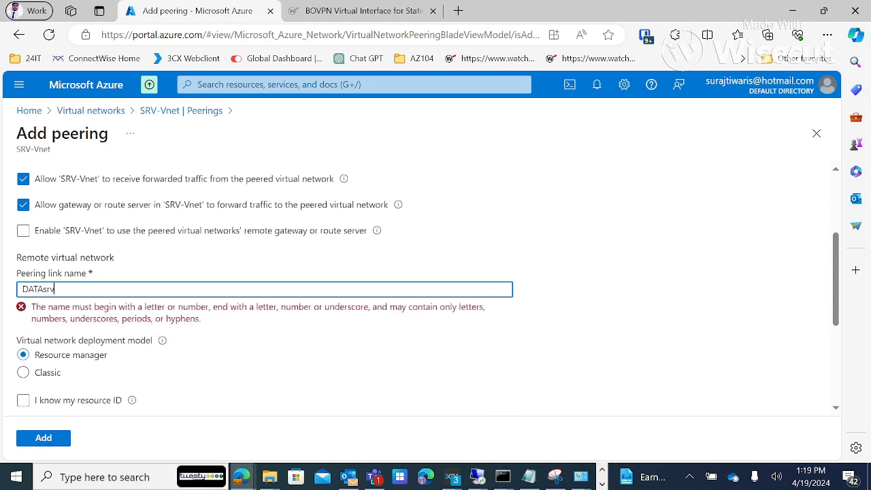
pyautogui.press('BackSpace')
pyautogui.write('_2_SRVVnet')
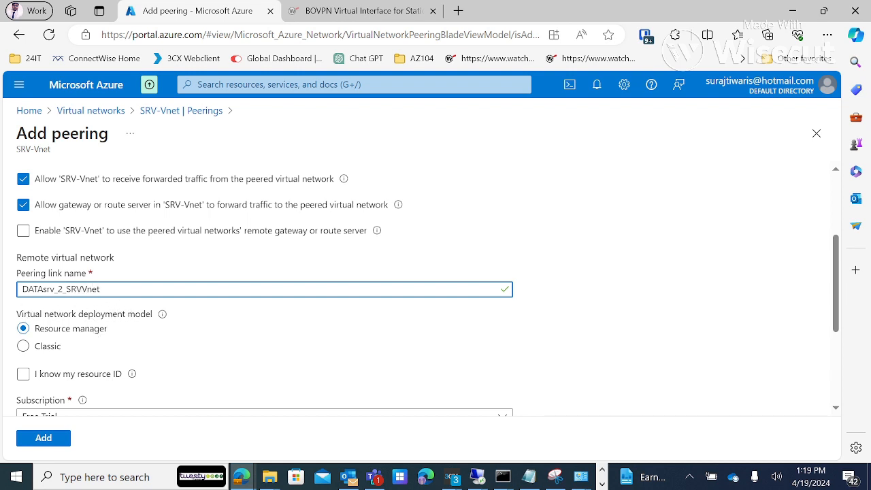
pyautogui.scroll(3, 51, 279)
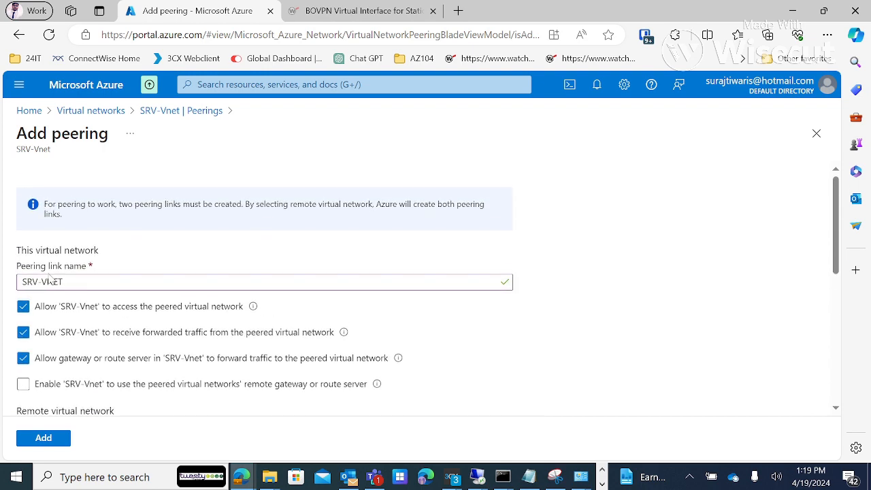
pyautogui.click(63, 282)
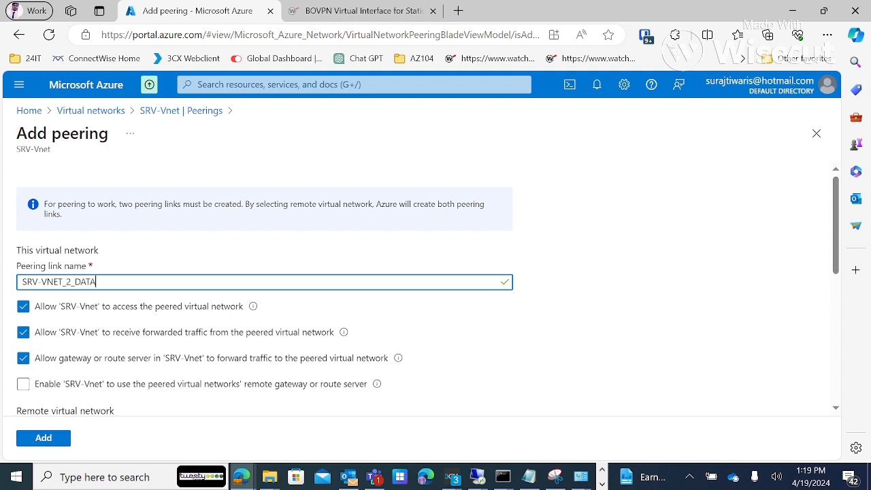
# Step: Choose DATA-SERVERS as the remote virtual network and add the peering
pyautogui.scroll(-5, 214, 326)
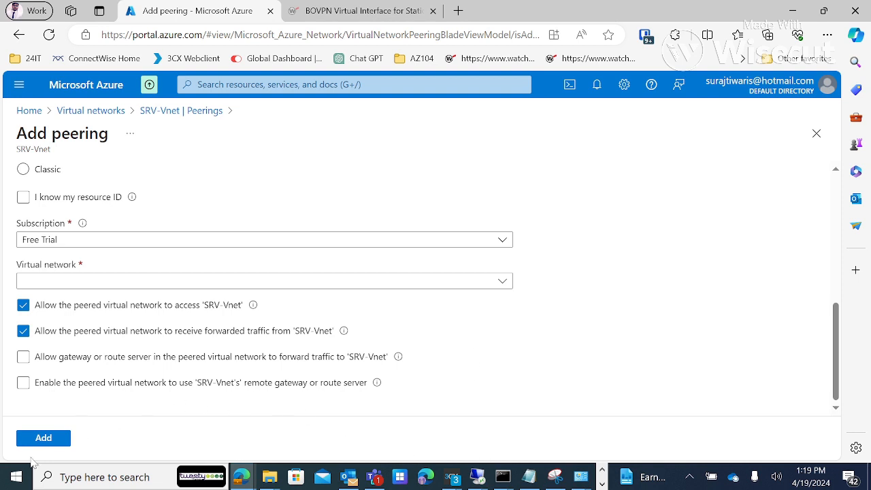
pyautogui.click(39, 438)
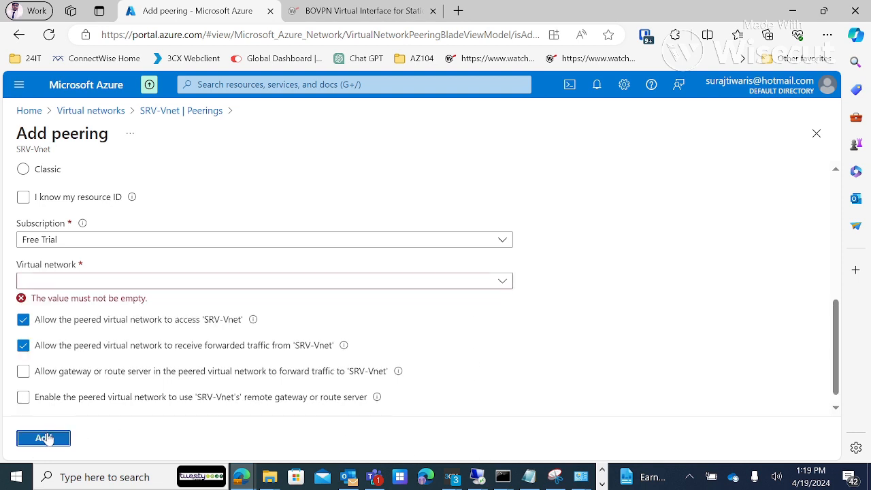
pyautogui.click(249, 285)
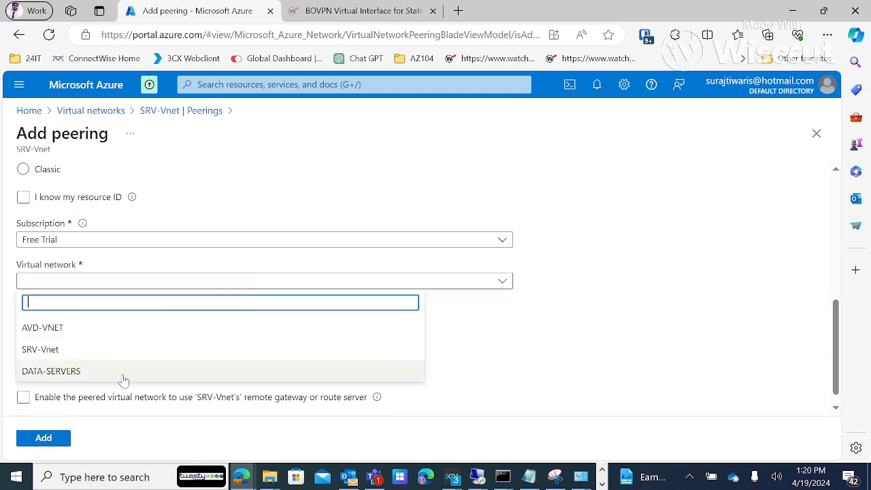
pyautogui.click(73, 371)
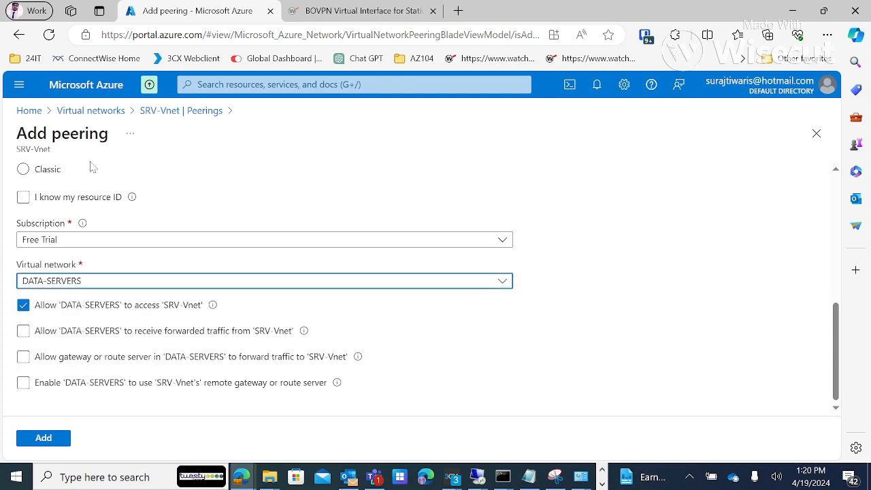
pyautogui.click(42, 439)
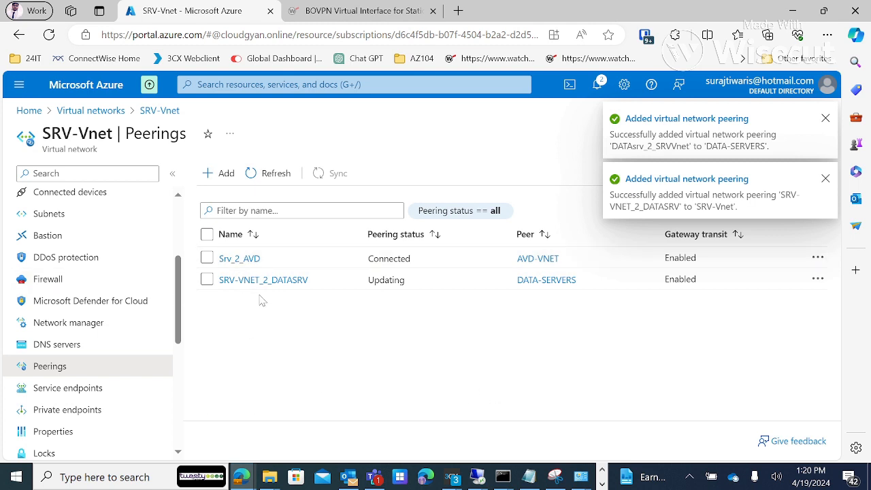
# Step: Open the peerings of the DATA-SERVERS virtual network and refresh the list
pyautogui.click(96, 113)
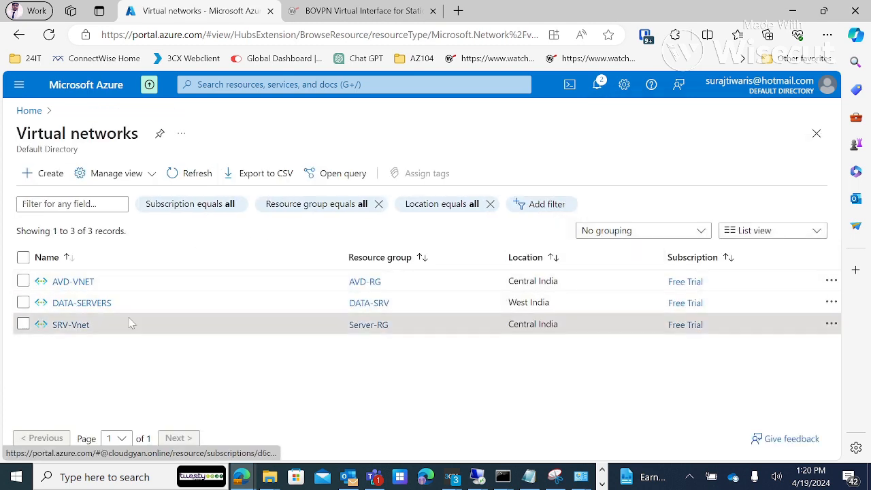
pyautogui.click(108, 304)
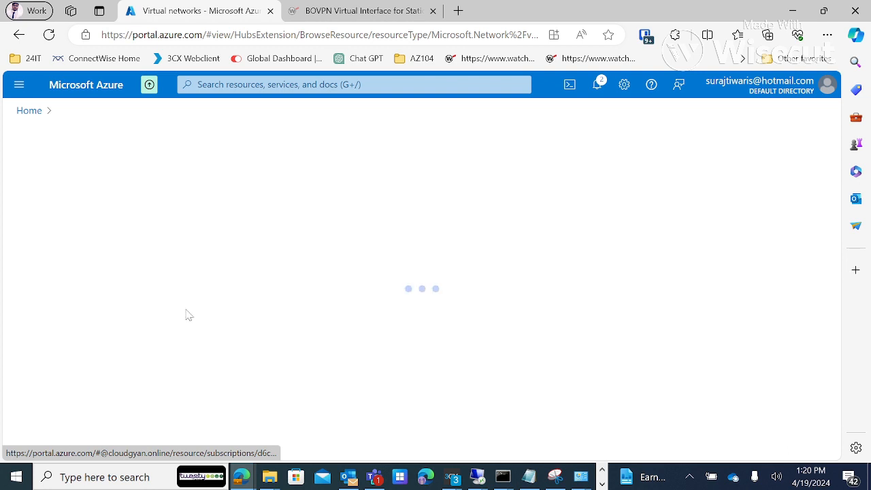
pyautogui.scroll(-5, 113, 309)
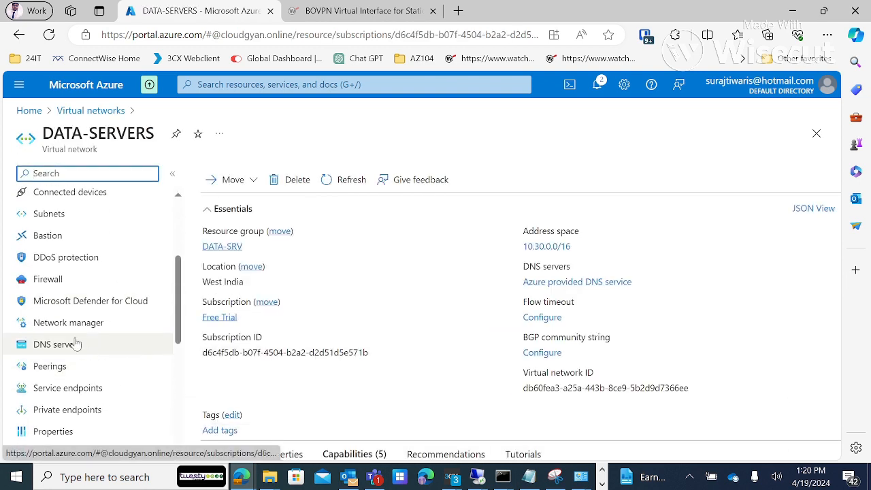
pyautogui.click(58, 371)
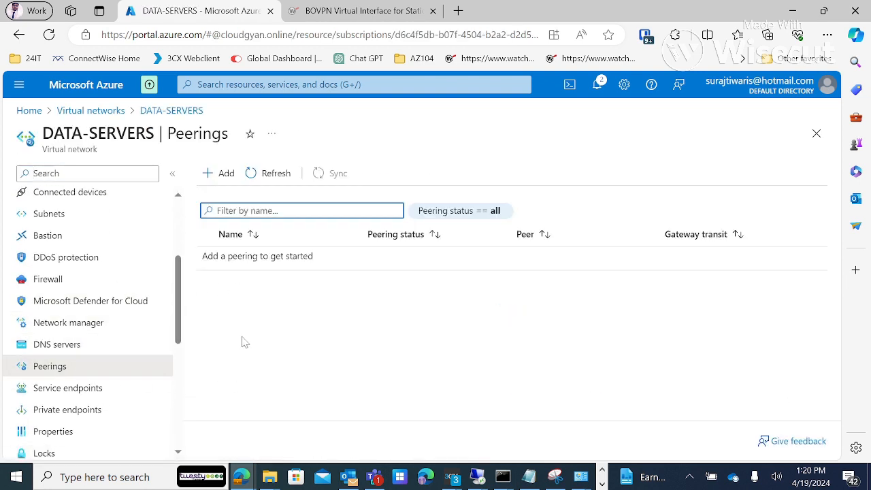
pyautogui.click(271, 174)
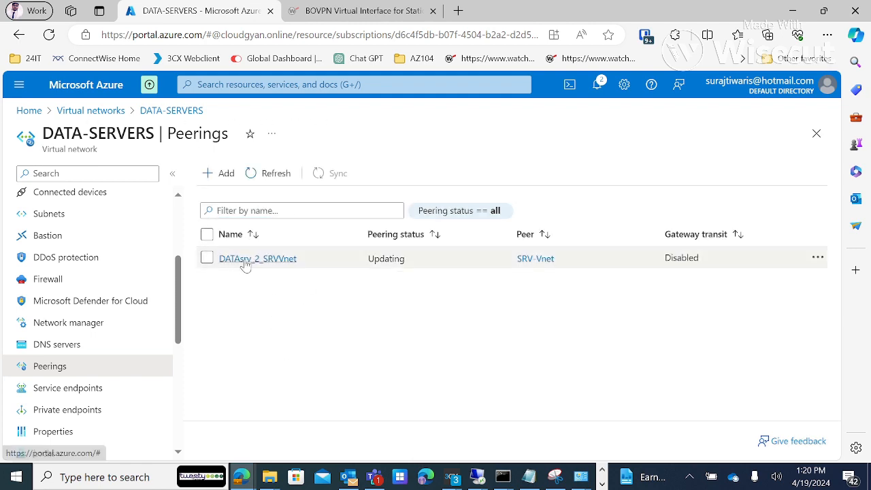
# Step: In the DATAsrv_2_SRVVnet peering, allow forwarded traffic from SRV-Vnet, enable use of SRV-Vnet's remote gateway, save, and refresh the peerings
pyautogui.click(250, 262)
pyautogui.scroll(-3, 140, 377)
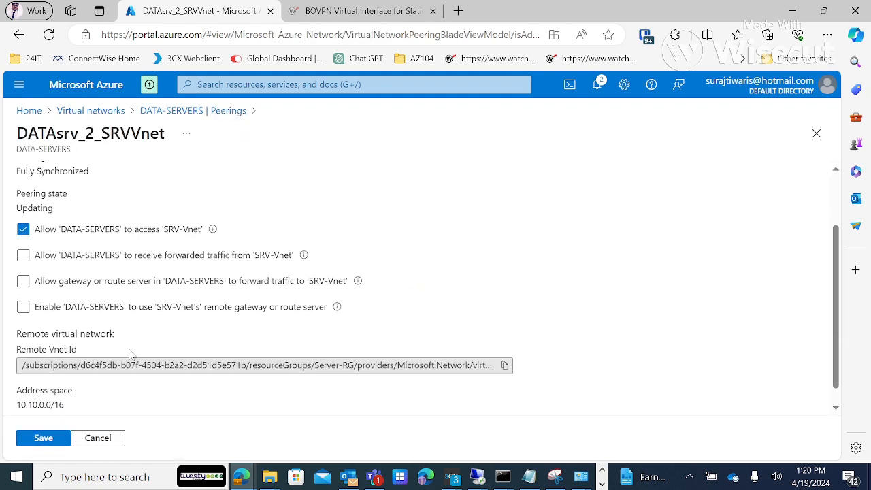
pyautogui.scroll(1, 140, 378)
pyautogui.scroll(-1, 137, 360)
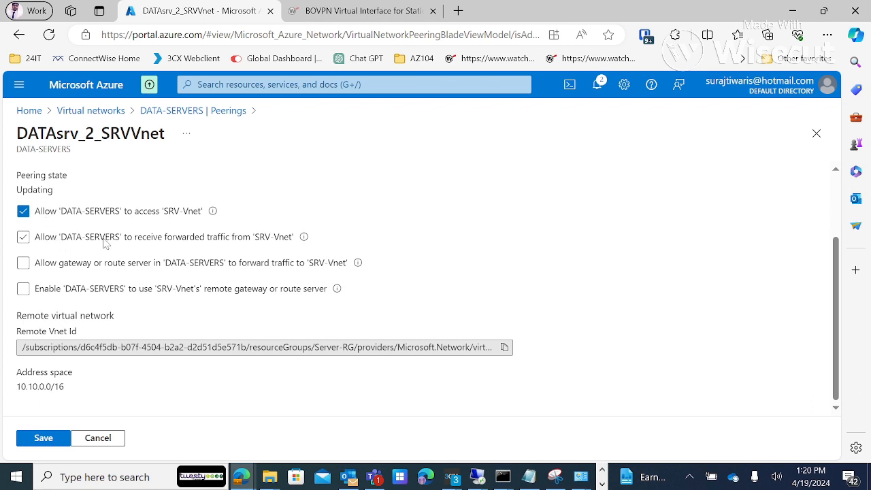
pyautogui.click(237, 243)
pyautogui.click(24, 291)
pyautogui.click(39, 438)
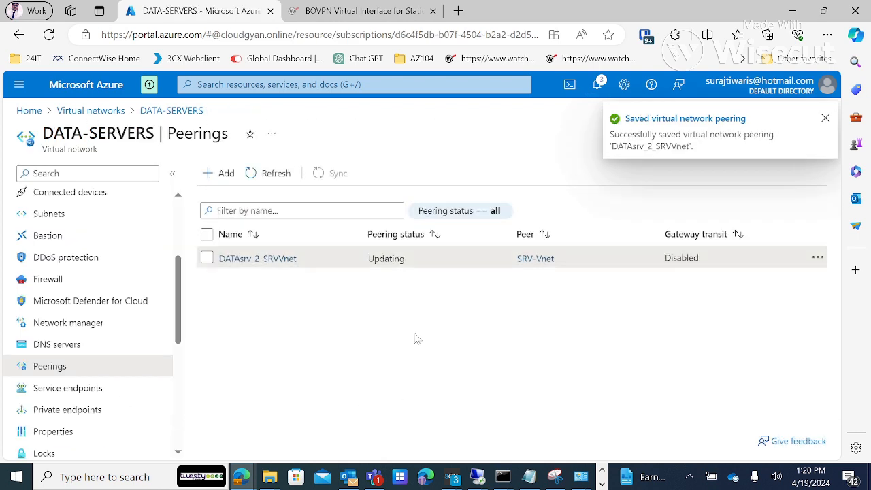
pyautogui.click(278, 176)
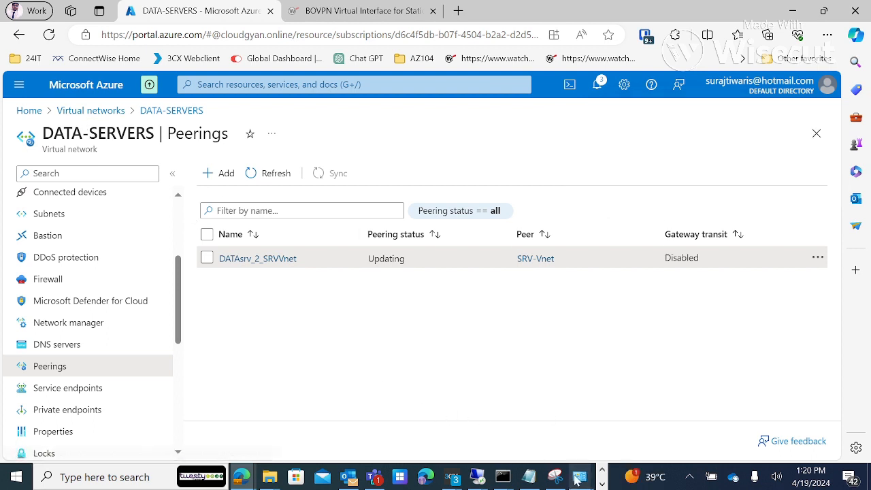
# Step: Return to the DATA-SERVERS overview and copy the virtual network's name
pyautogui.click(478, 477)
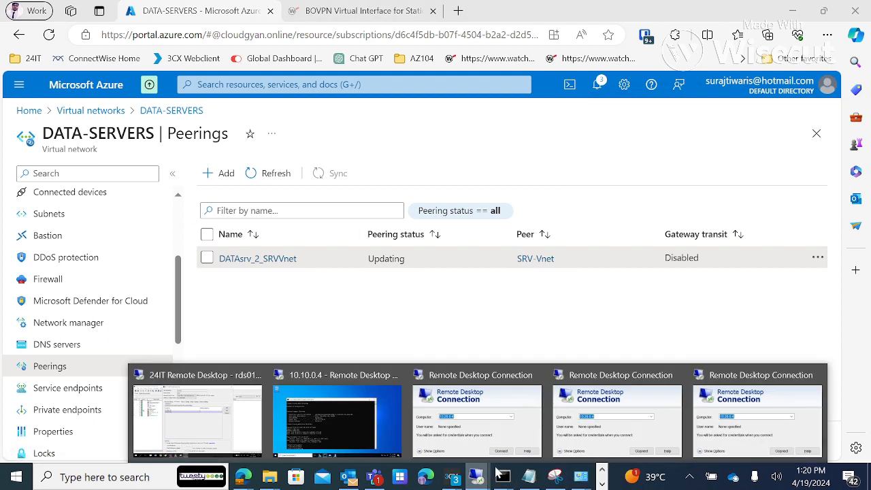
pyautogui.click(207, 411)
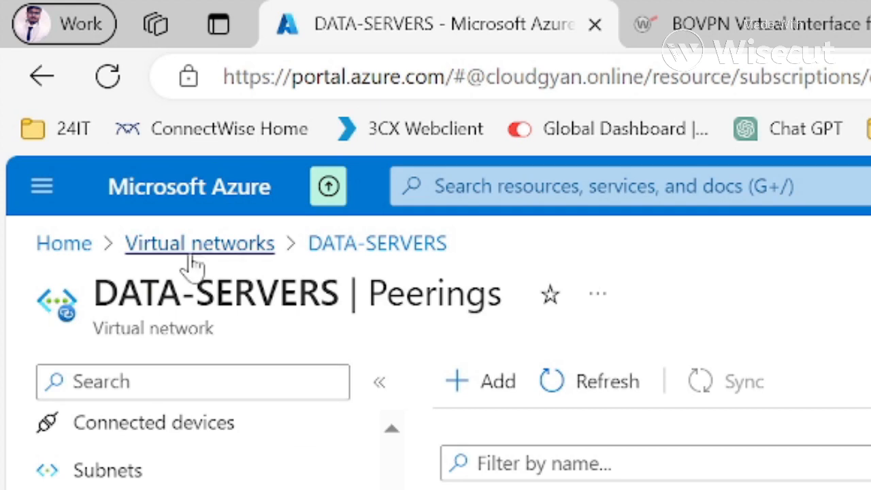
pyautogui.scroll(5, 159, 460)
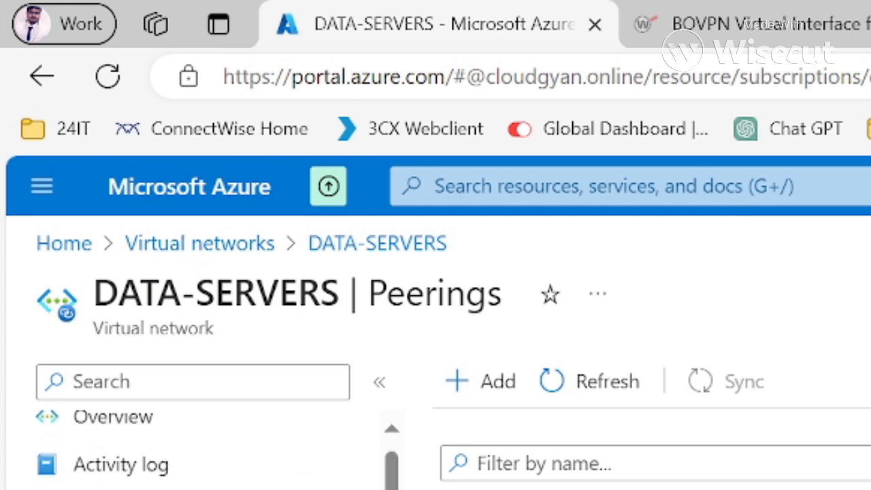
pyautogui.click(168, 435)
pyautogui.moveTo(239, 332); pyautogui.dragTo(42, 346)
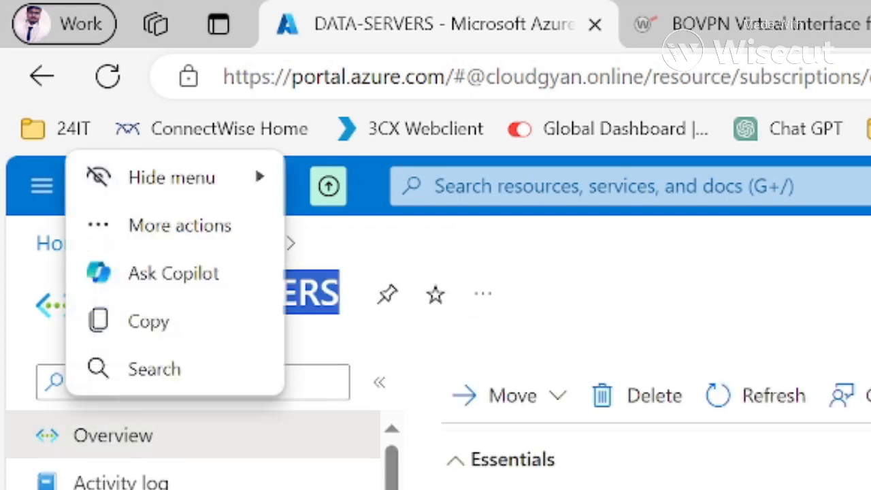
pyautogui.hotkey('ctrl', 'c')
# Step: Switch to the rds01 remote session and start a new Network IPv4 route for the to-Azure VPN interface
pyautogui.hotkey('alt', 'Tab')
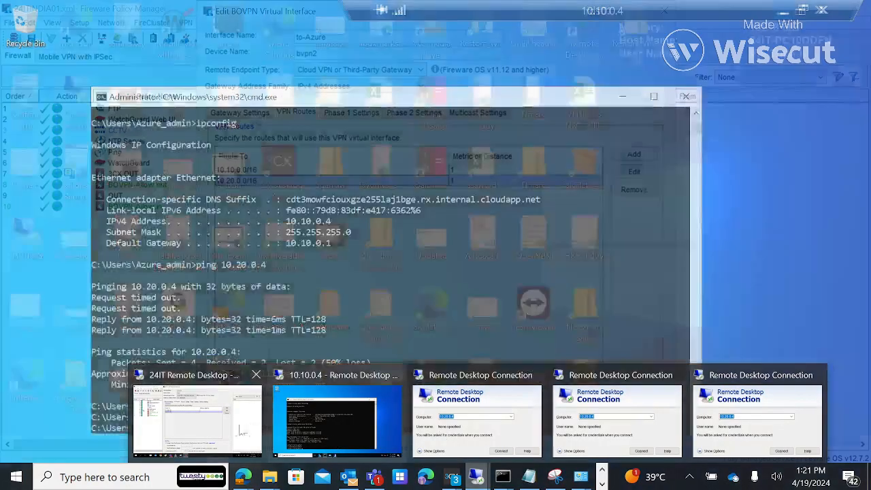
pyautogui.click(204, 423)
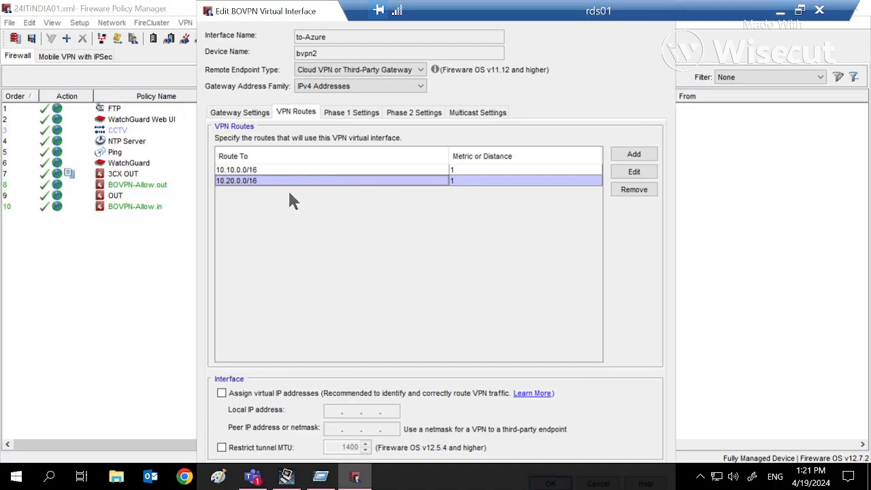
pyautogui.click(643, 156)
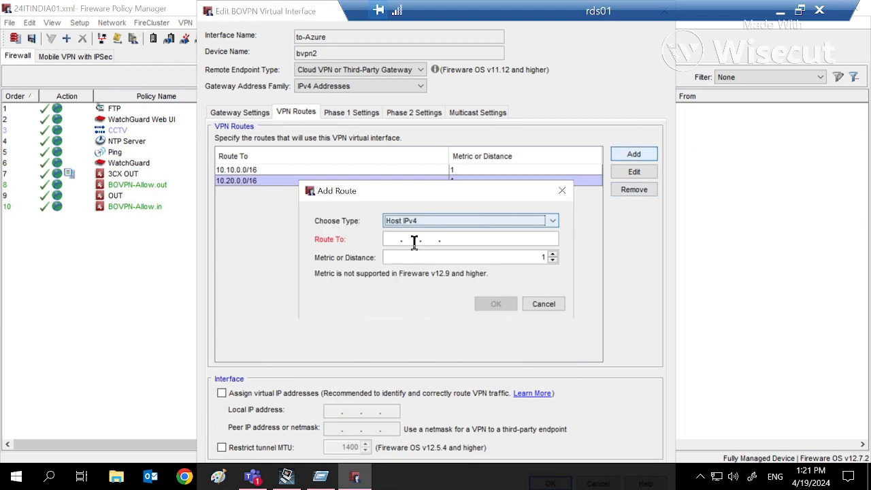
pyautogui.click(411, 221)
pyautogui.click(396, 242)
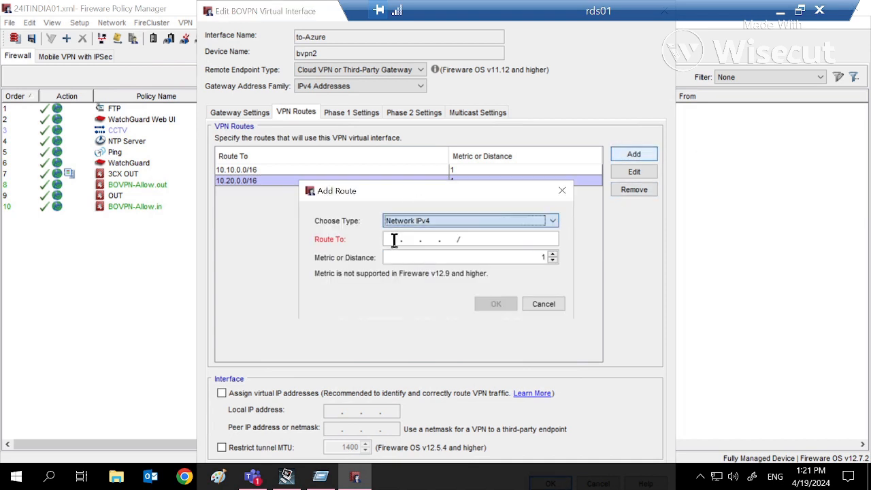
pyautogui.click(394, 242)
pyautogui.press('super+r')
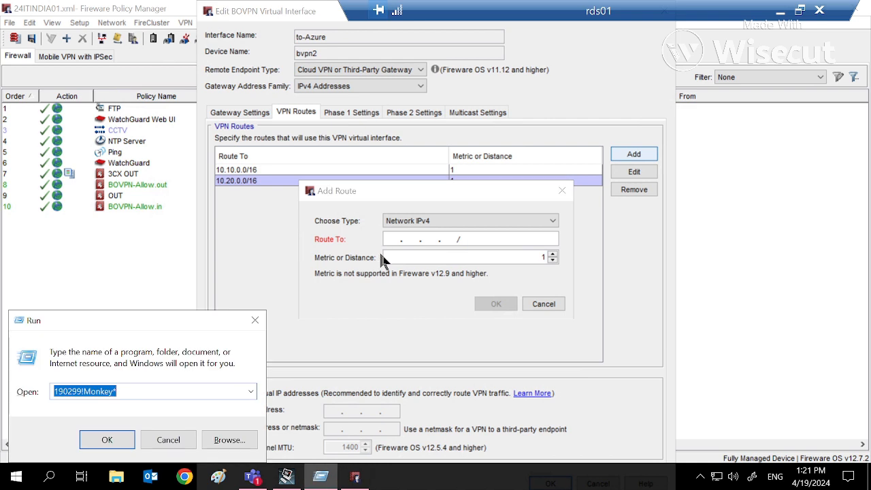
pyautogui.hotkey('ctrl', 'v')
pyautogui.press('Escape')
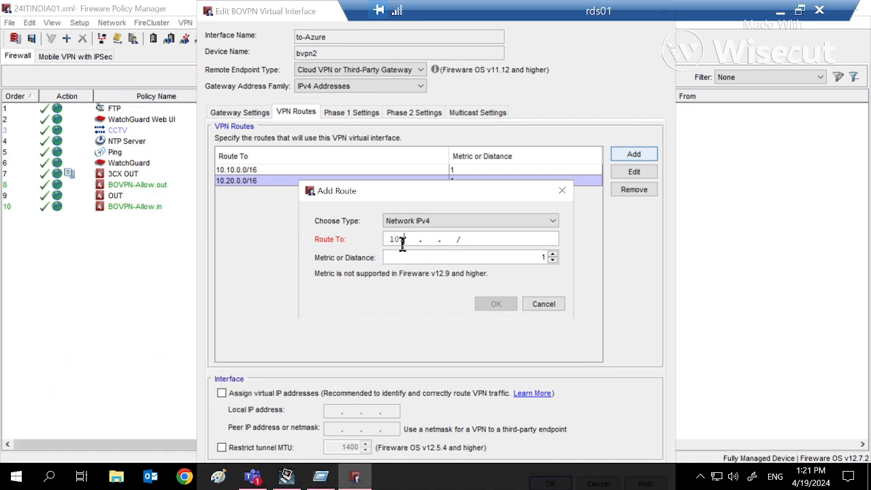
# Step: Set the new route's destination to 10.30.0.0/16 and add it to the VPN routes
pyautogui.write('10. 30. 0 .0 /16')
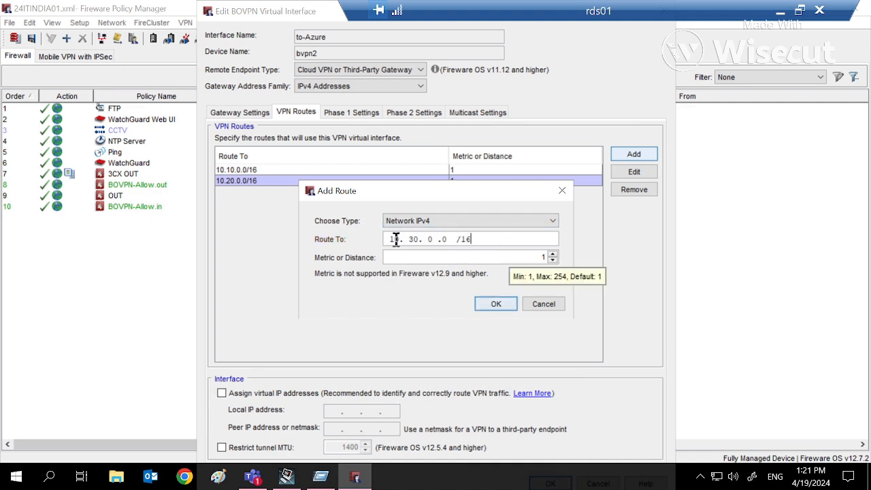
pyautogui.click(415, 258)
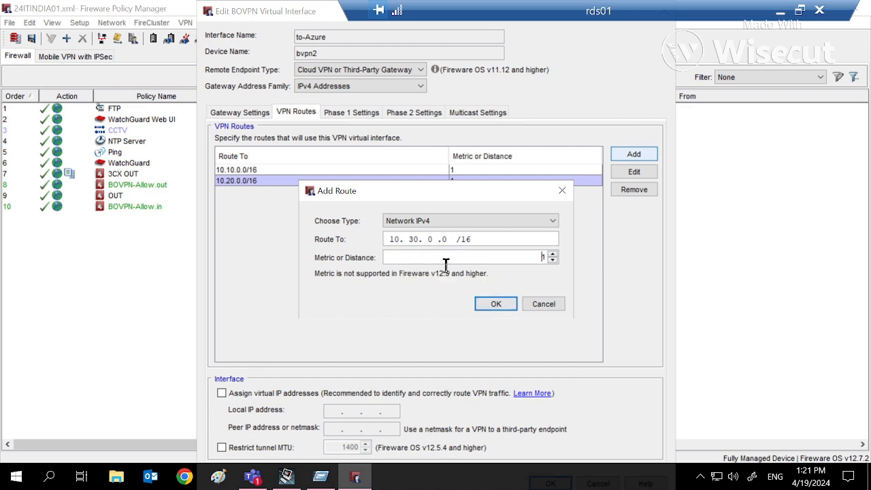
pyautogui.click(500, 302)
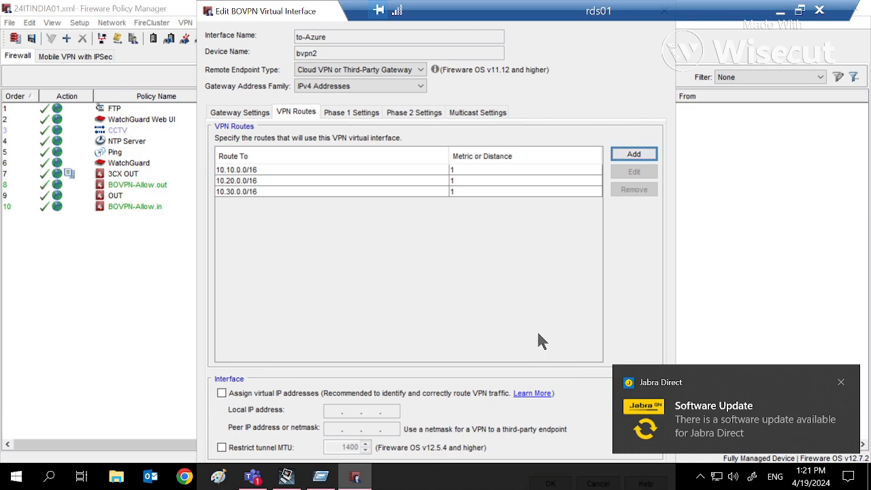
# Step: Check the DATA-SERVERS address space in the Azure portal, return to rds01, and close the BOVPN virtual interface settings
pyautogui.click(781, 11)
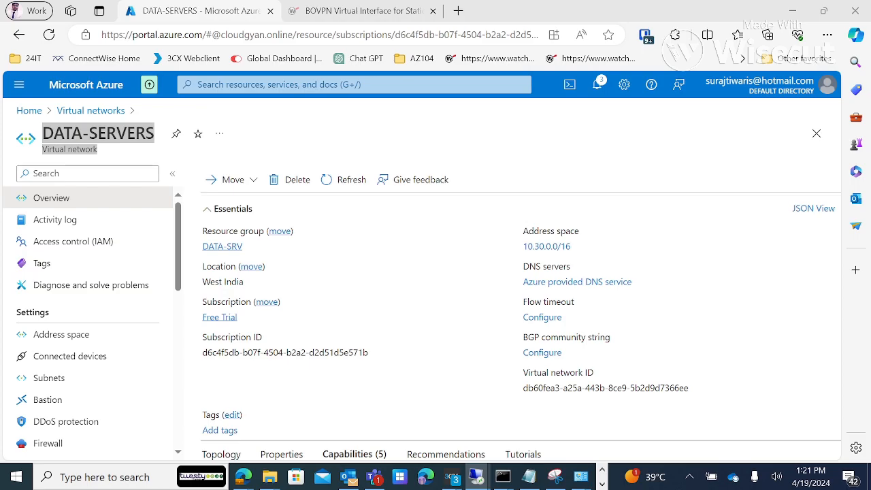
pyautogui.click(477, 477)
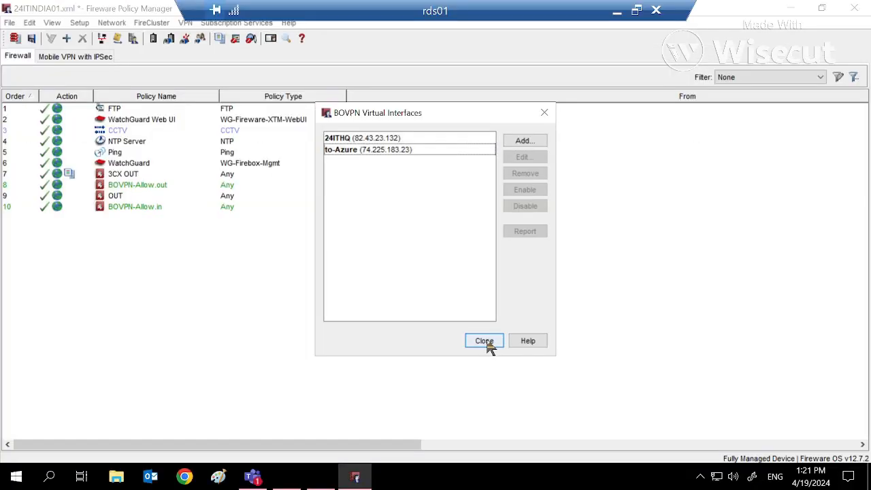
pyautogui.click(482, 342)
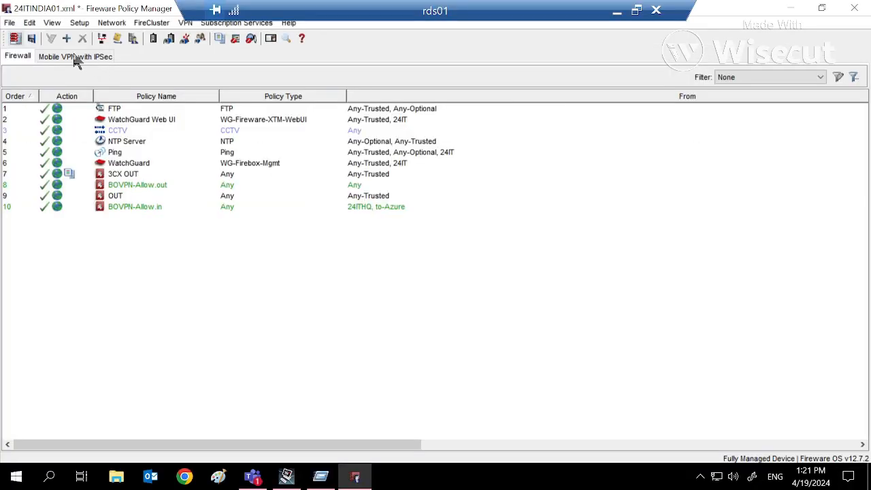
# Step: Save the changed configuration to the device through the Schedule Configuration Update Wizard, with the comment "Ticket:LAB"
pyautogui.click(17, 40)
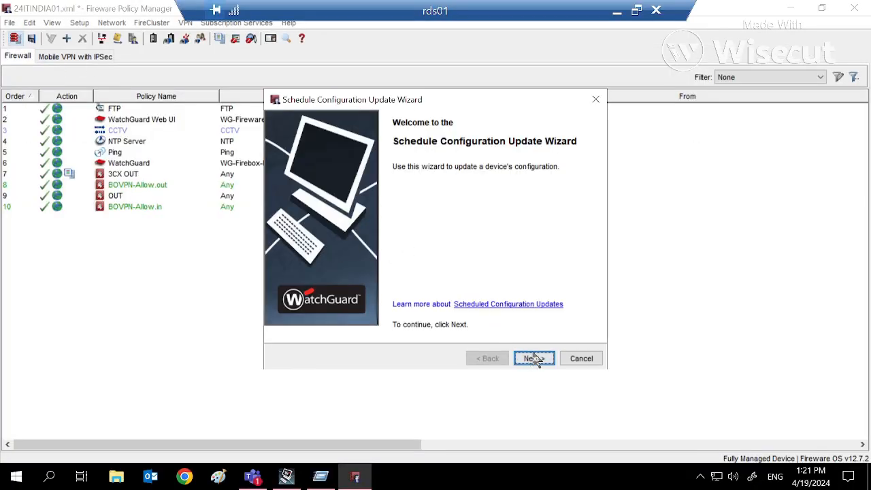
pyautogui.click(534, 359)
pyautogui.click(534, 358)
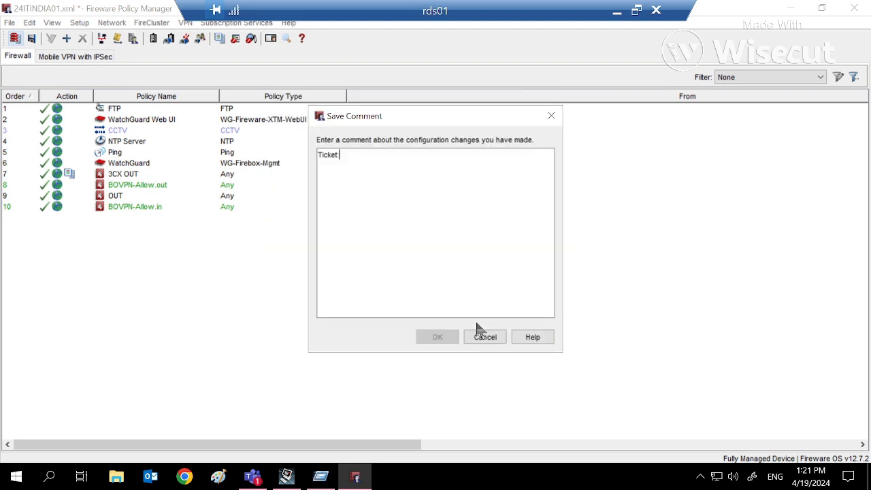
pyautogui.write('LAB')
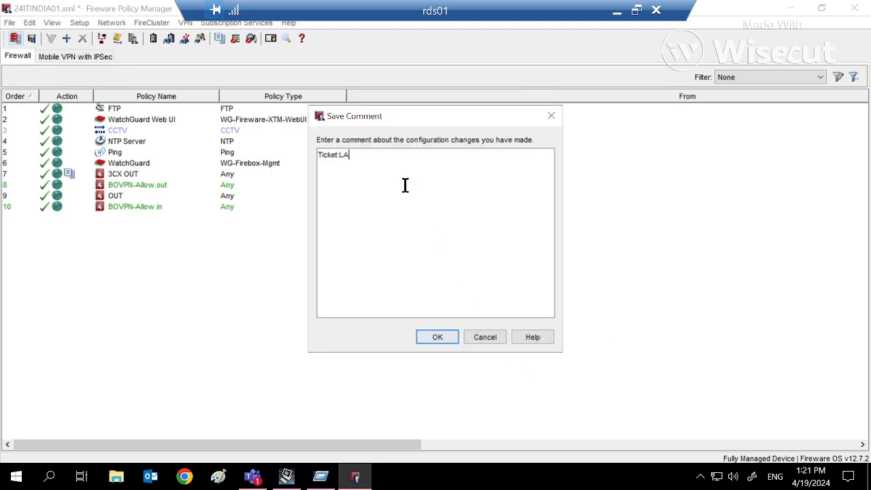
pyautogui.click(438, 339)
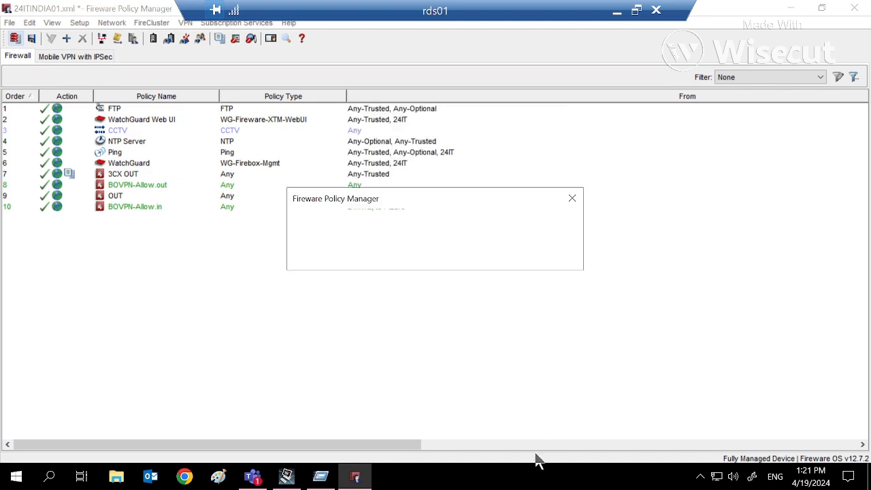
pyautogui.click(433, 260)
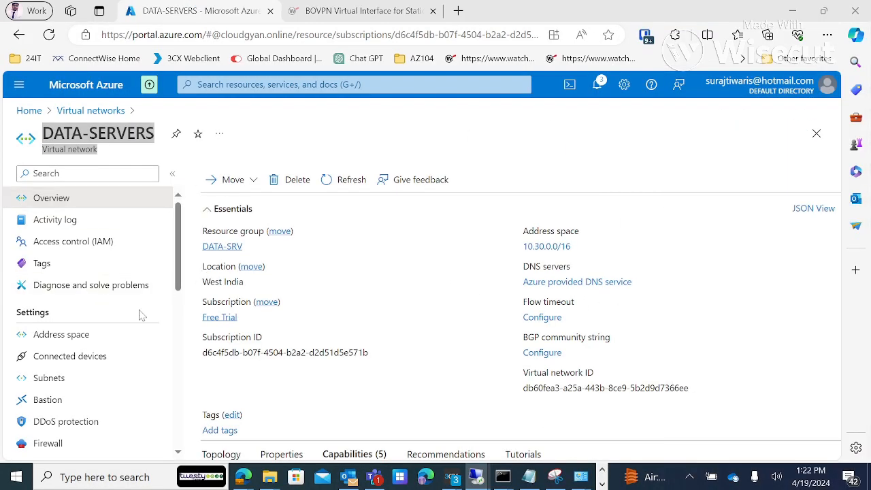
# Step: Switch to the Azure portal, review the DATA-SERVERS overview through the virtual networks list, and return to the portal home page
pyautogui.scroll(-3, 140, 313)
pyautogui.scroll(3, 140, 322)
pyautogui.click(90, 110)
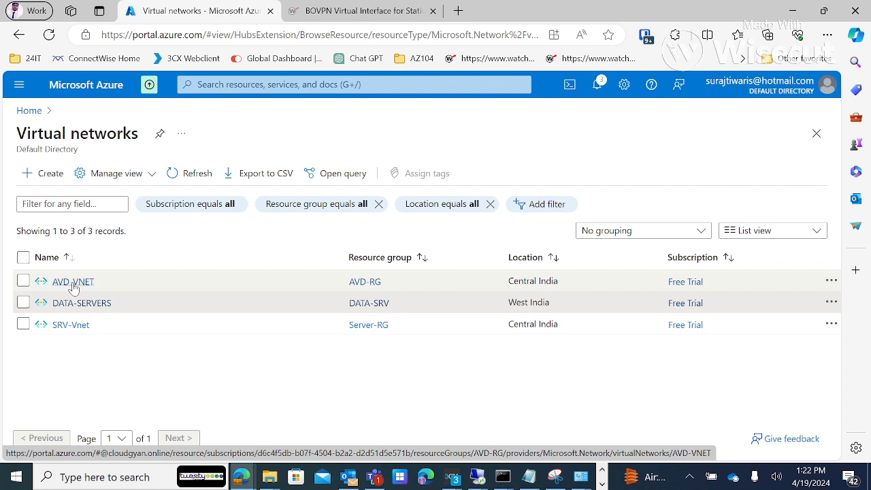
pyautogui.click(72, 304)
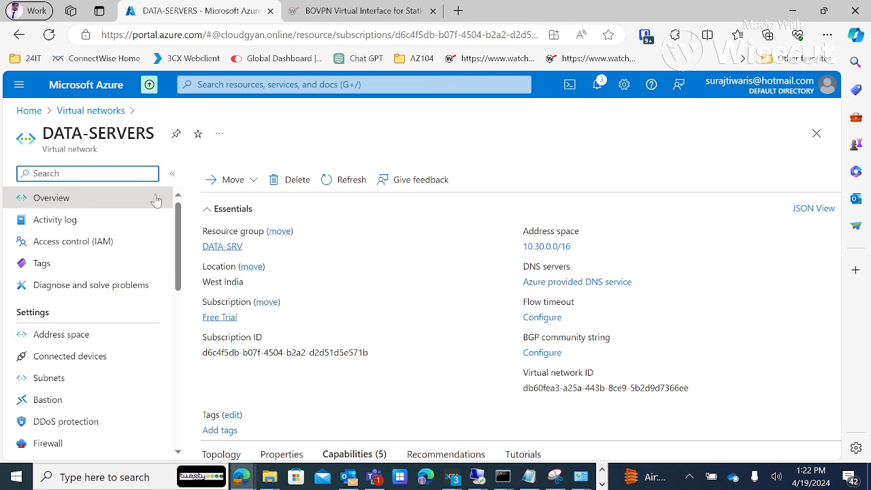
pyautogui.click(29, 111)
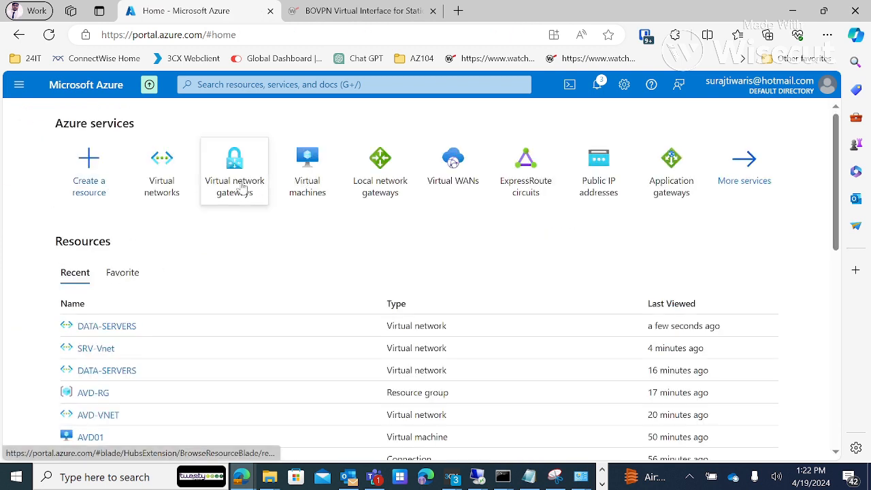
pyautogui.click(603, 484)
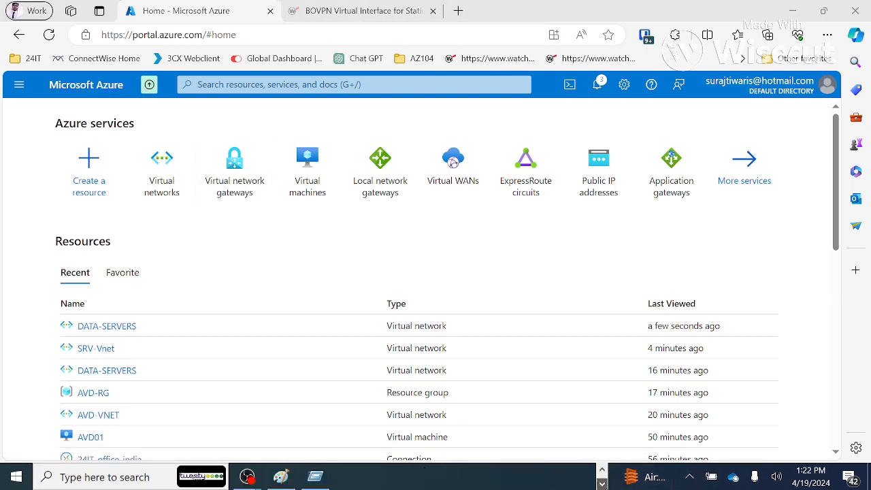
pyautogui.moveTo(247, 477)
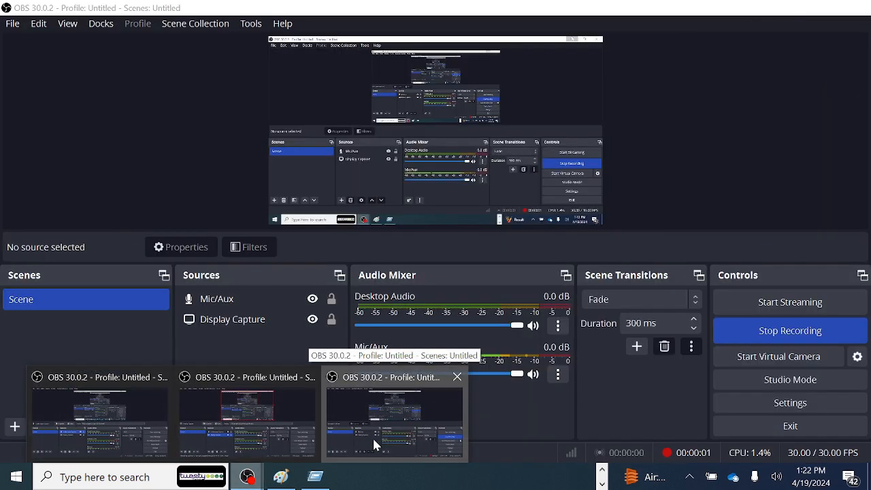
pyautogui.click(373, 440)
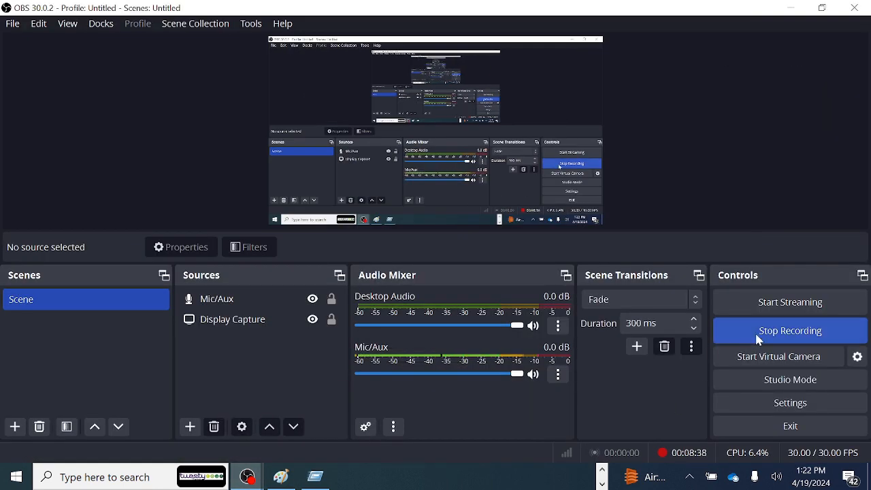